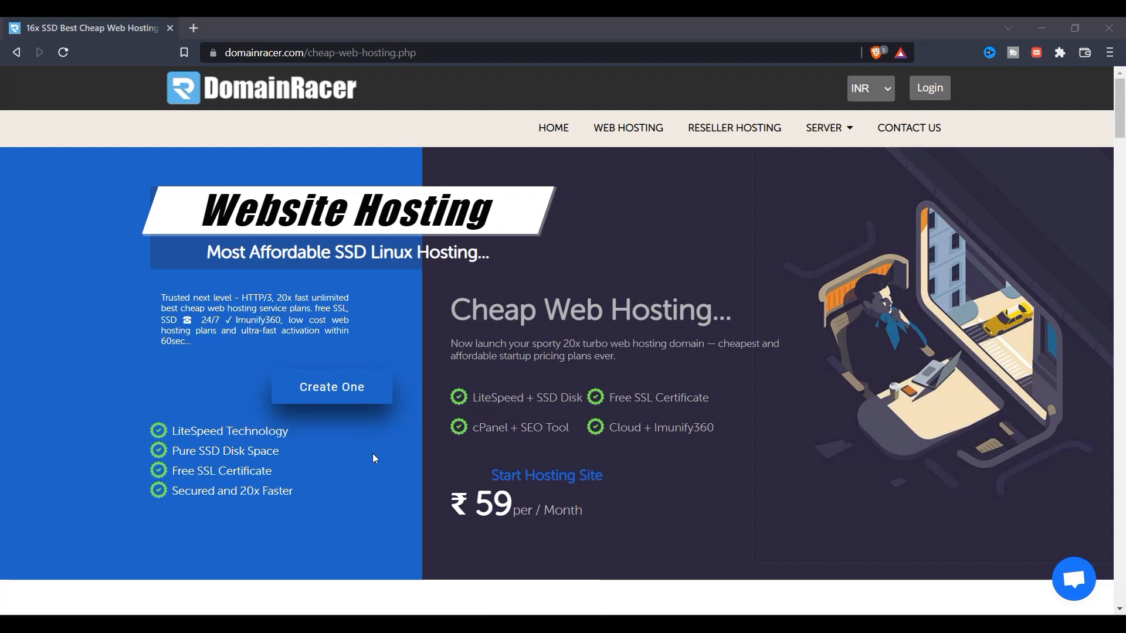
Highlight the LiteSpeed Technology feature and scroll through the hosting features
triple_click(303, 437)
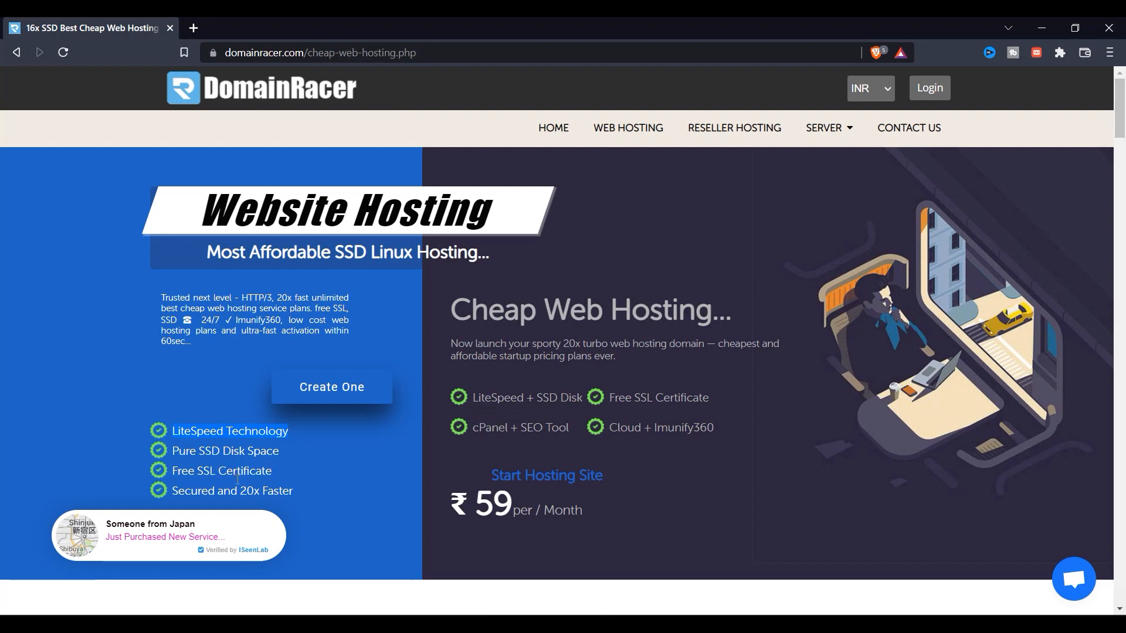
scroll(241, 466, "down", 1)
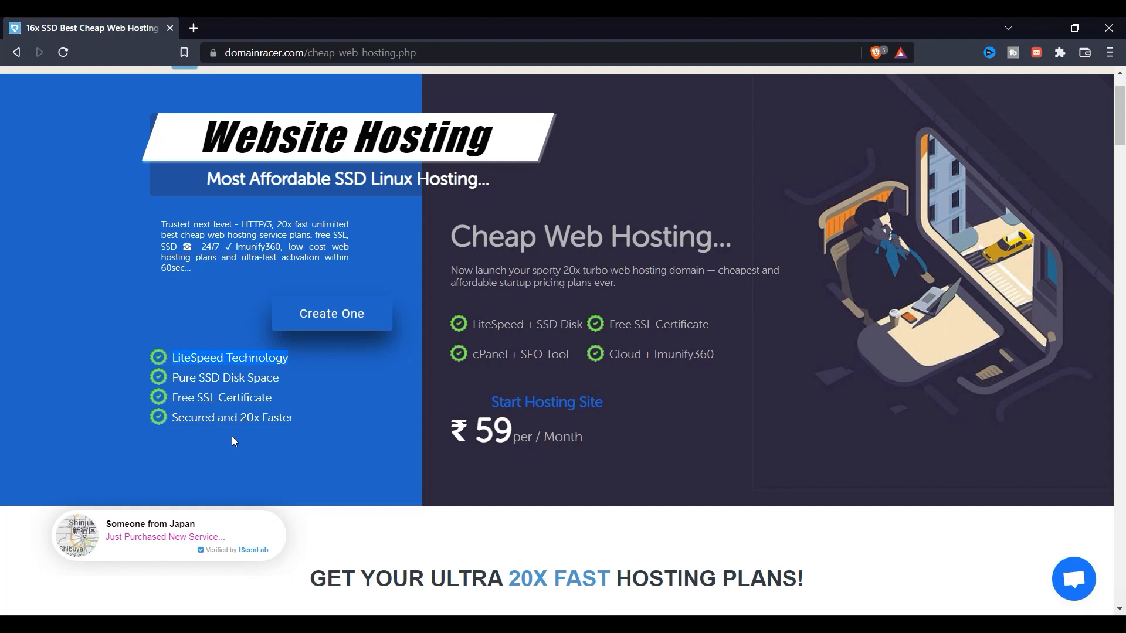
scroll(649, 395, "down", 1)
scroll(648, 395, "up", 1)
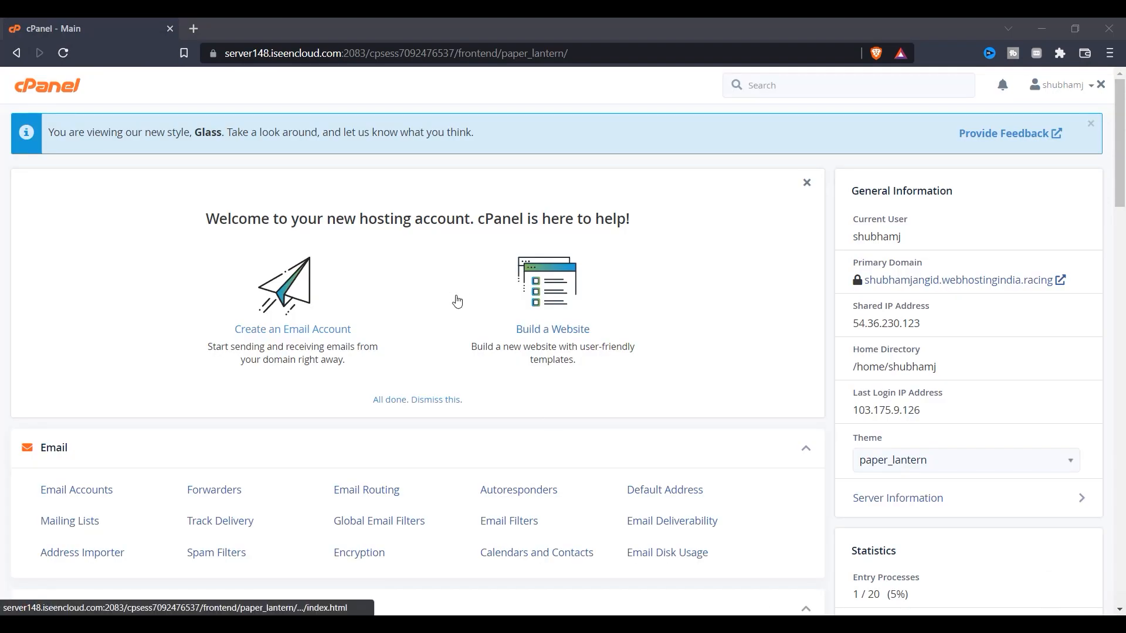
Scroll to Softaculous Apps Installer and open its WordPress 5.9.3 page
scroll(457, 290, "down", 1)
scroll(459, 340, "down", 18)
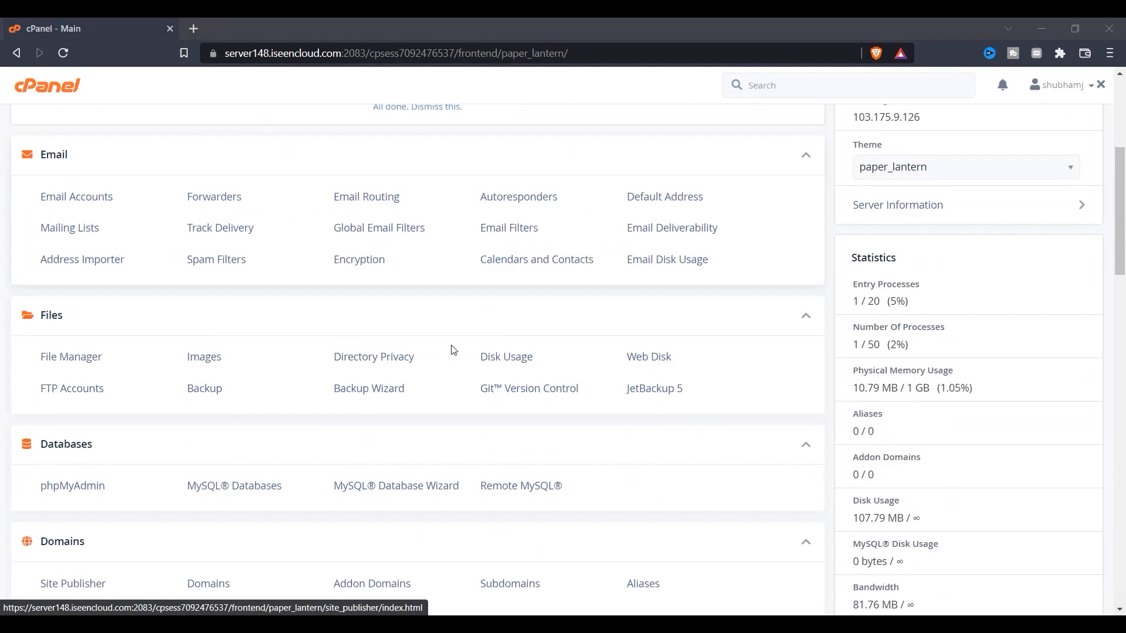
scroll(84, 467, "down", 9)
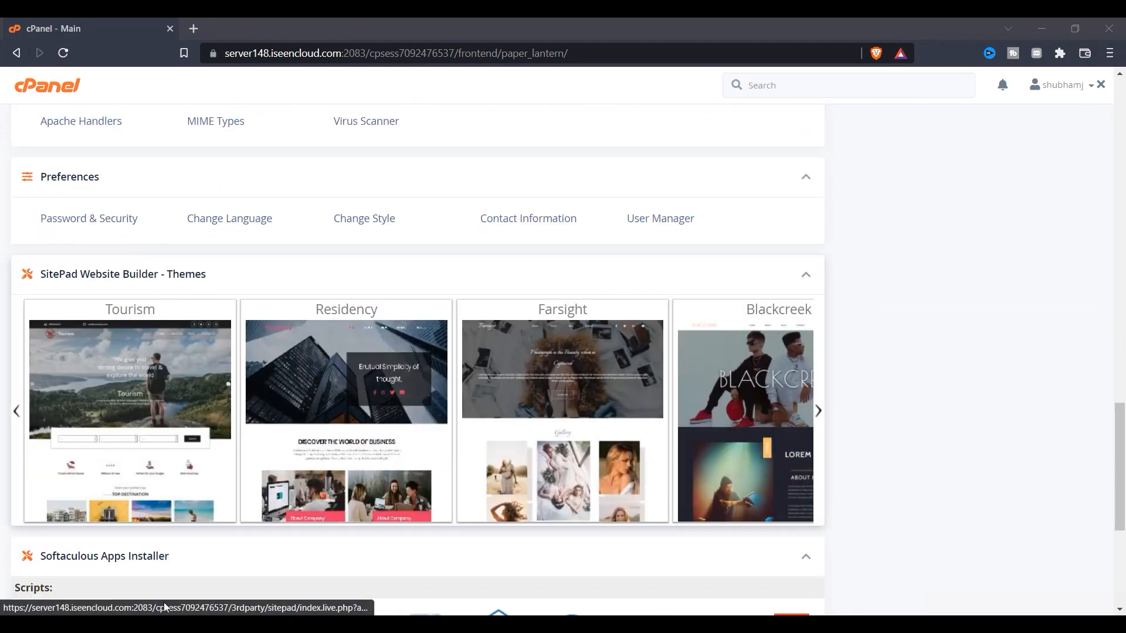
left_click(52, 328)
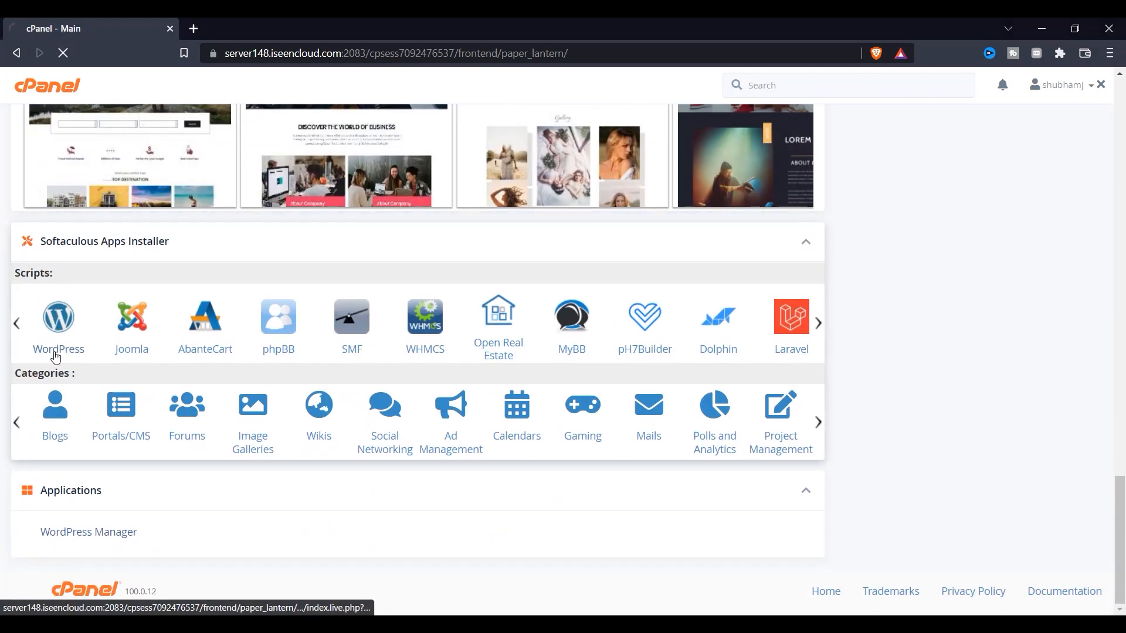
scroll(502, 329, "down", 1)
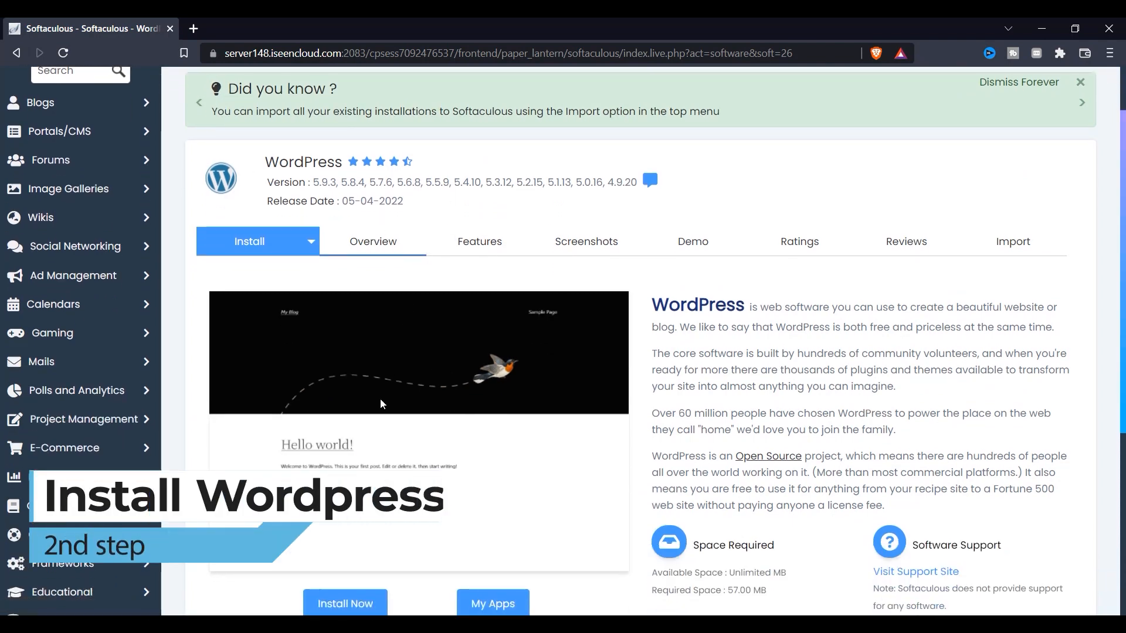
Start a new WordPress installation with Install Now
scroll(380, 398, "down", 3)
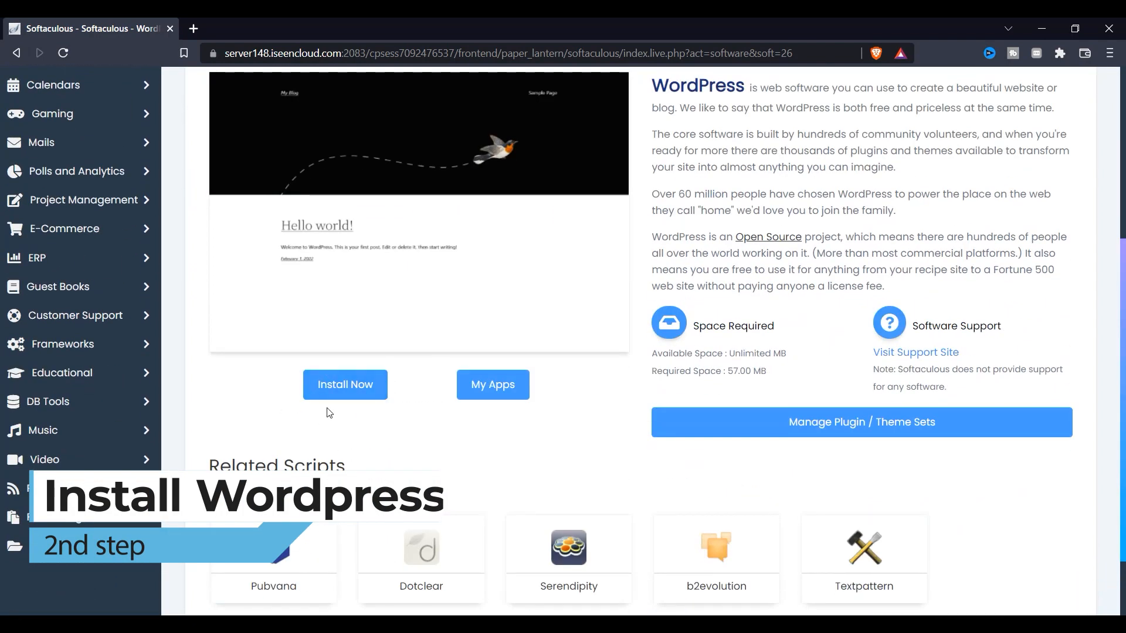
scroll(358, 376, "down", 2)
scroll(357, 366, "up", 2)
scroll(360, 375, "down", 2)
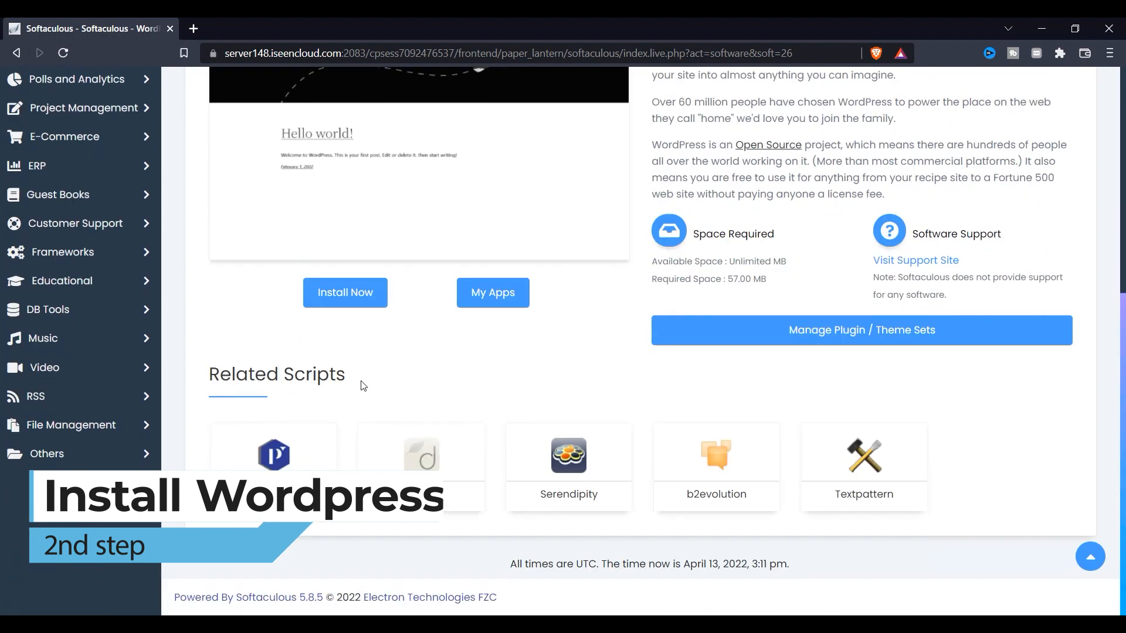
left_click(339, 298)
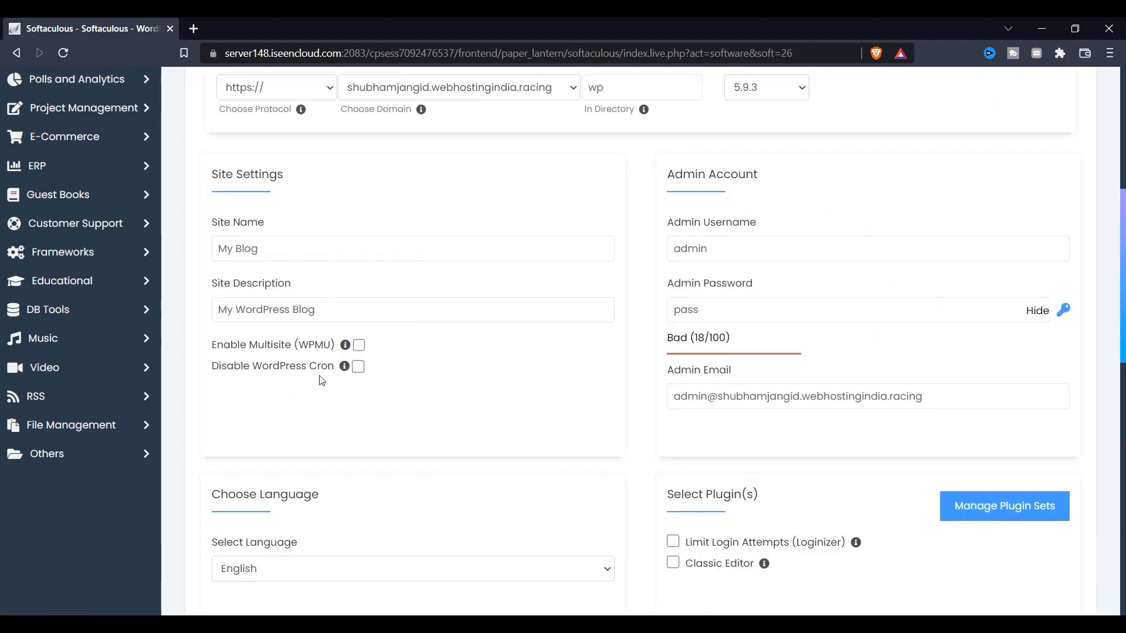
Delete 'wp' from the In Directory field so it is empty
scroll(534, 346, "up", 4)
left_click(636, 385)
double_click(637, 385)
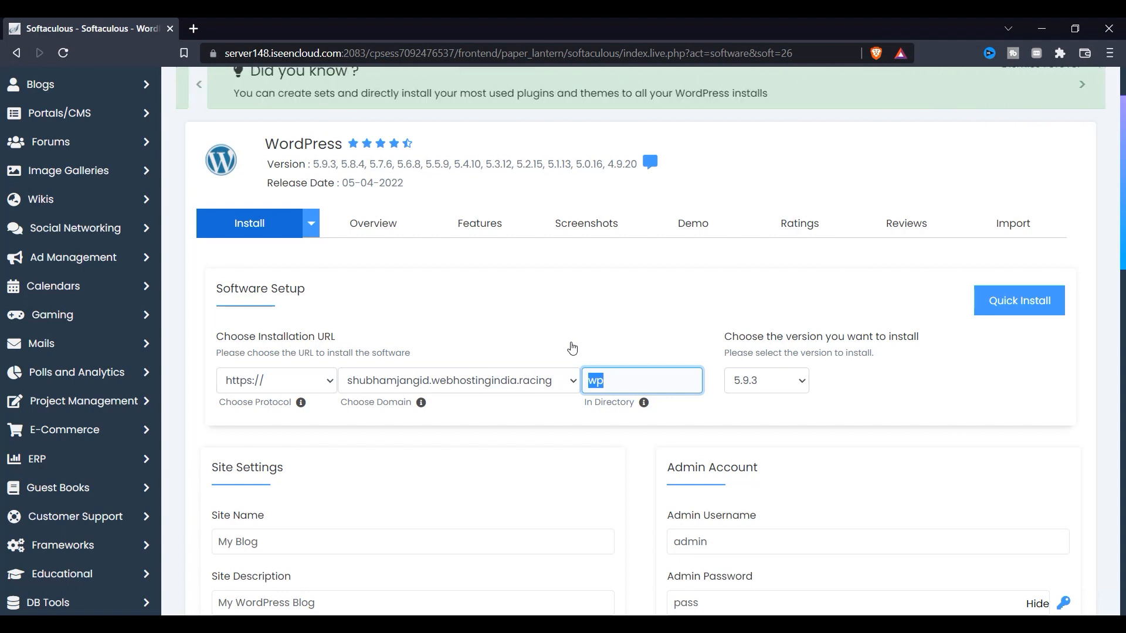
key("BackSpace")
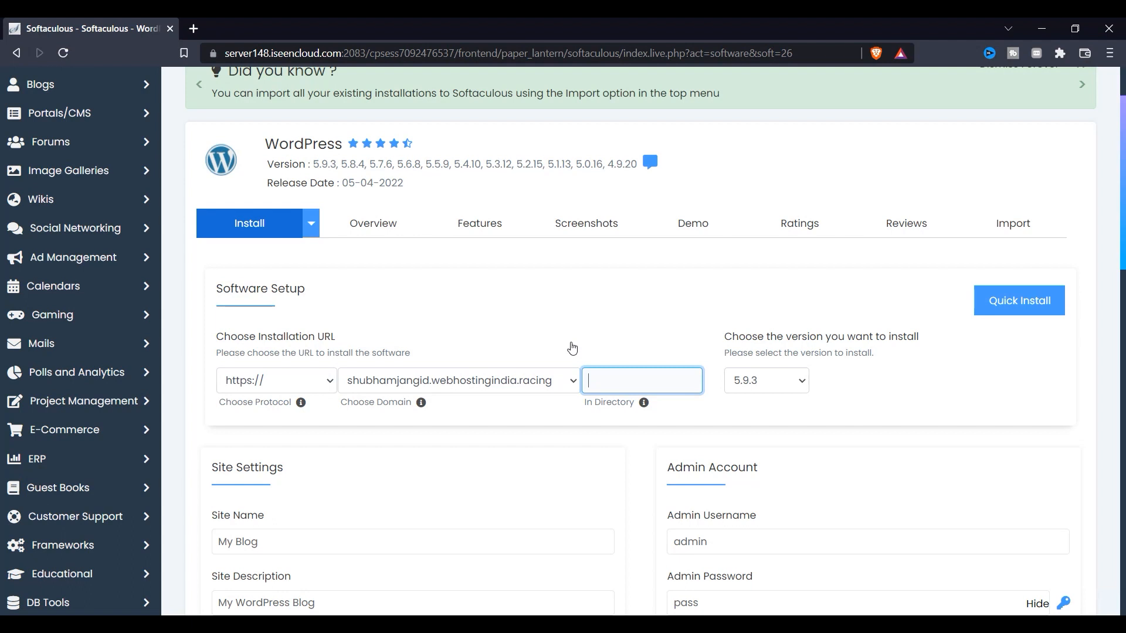
Keep WordPress version 5.9.3 and leave the site name 'My Blog' unchanged
left_click(768, 381)
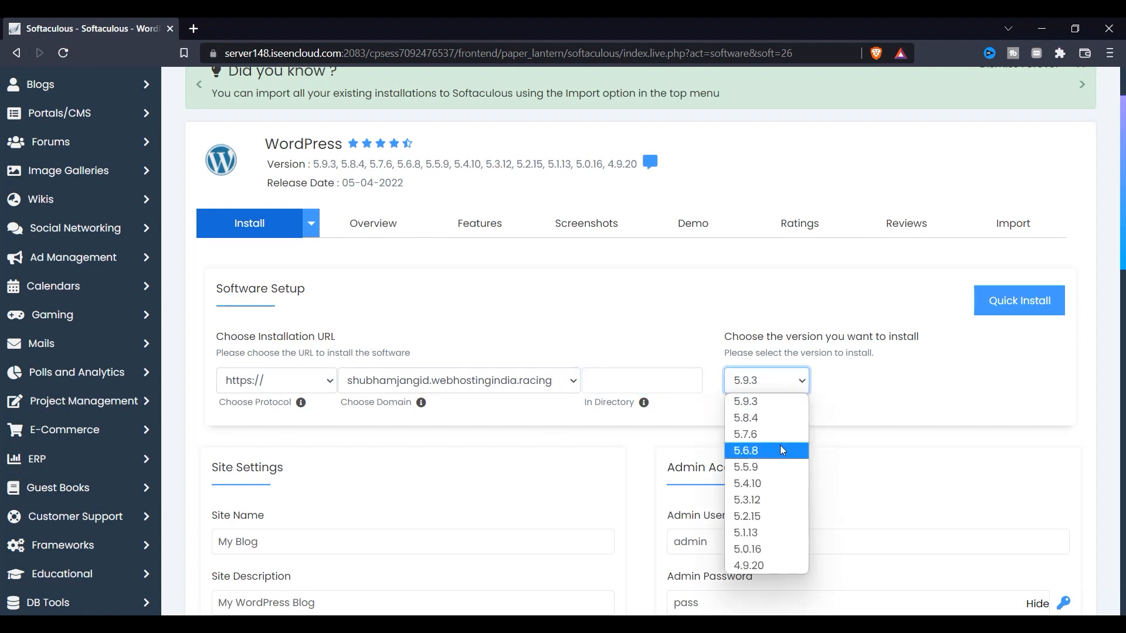
left_click(784, 402)
scroll(268, 492, "down", 1)
left_click(293, 469)
left_click_drag(293, 464, 229, 463)
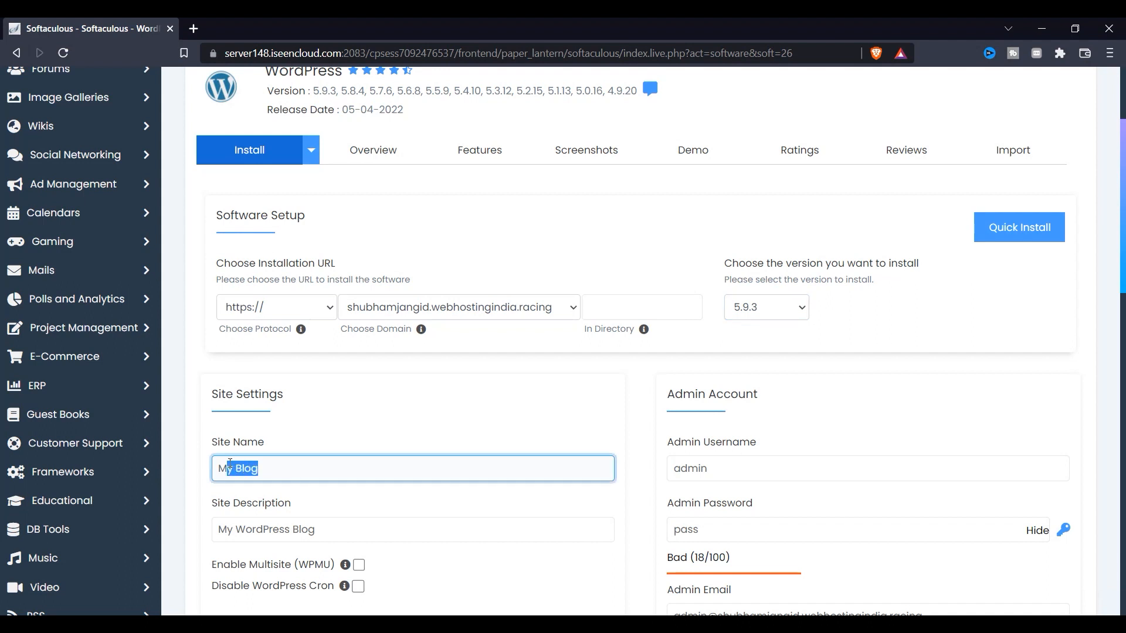
scroll(355, 477, "down", 2)
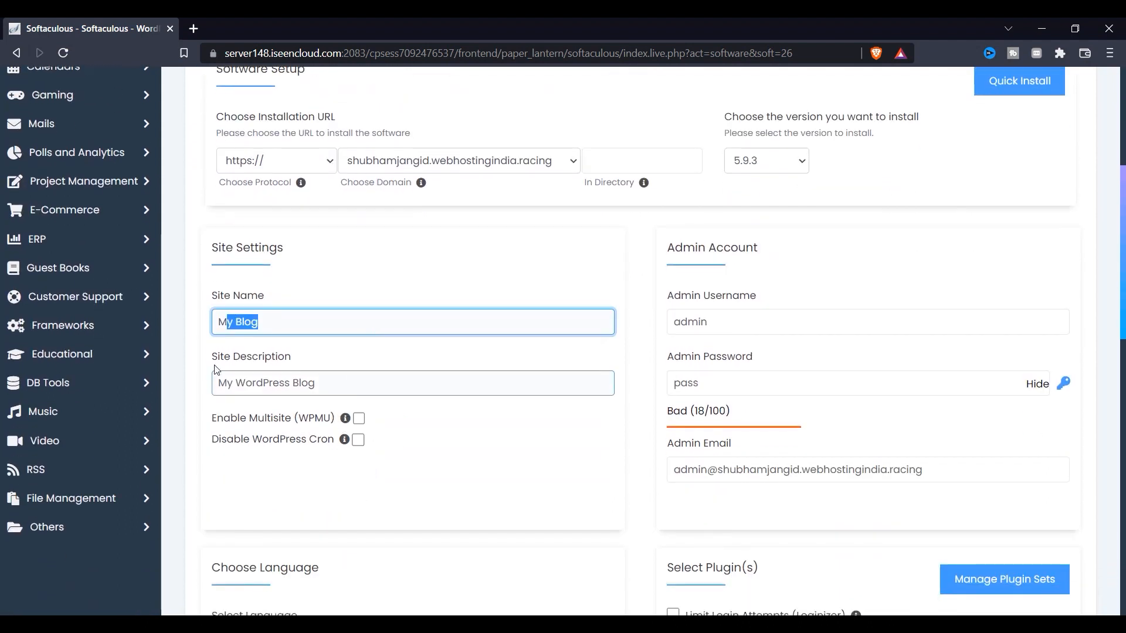
left_click(282, 343)
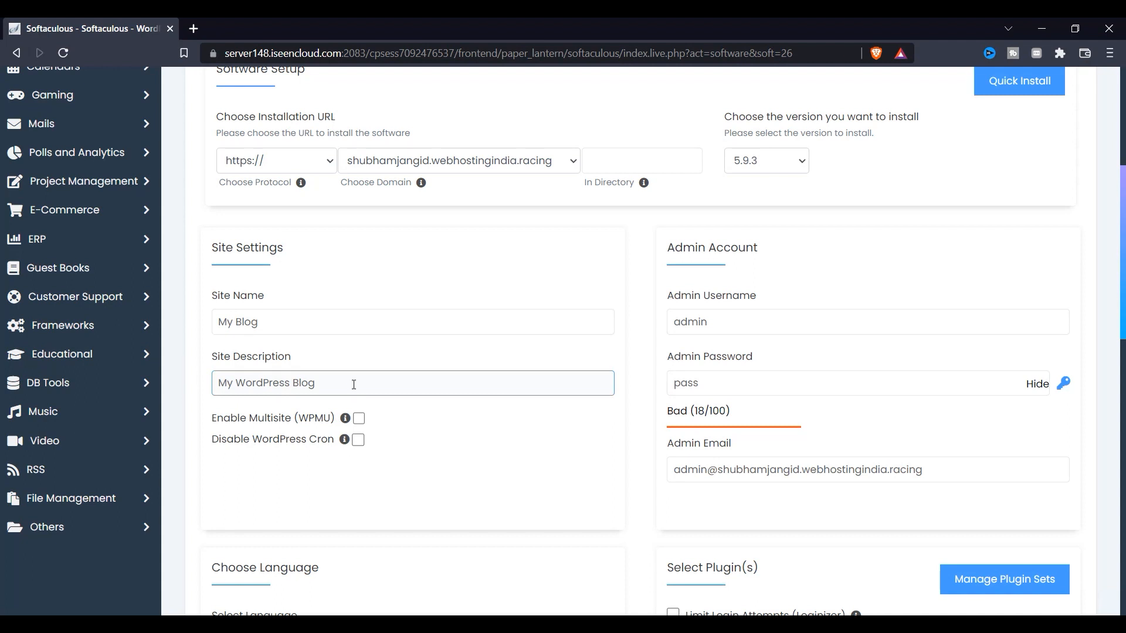
Clear the Admin Email field
left_click(710, 326)
left_click(701, 384)
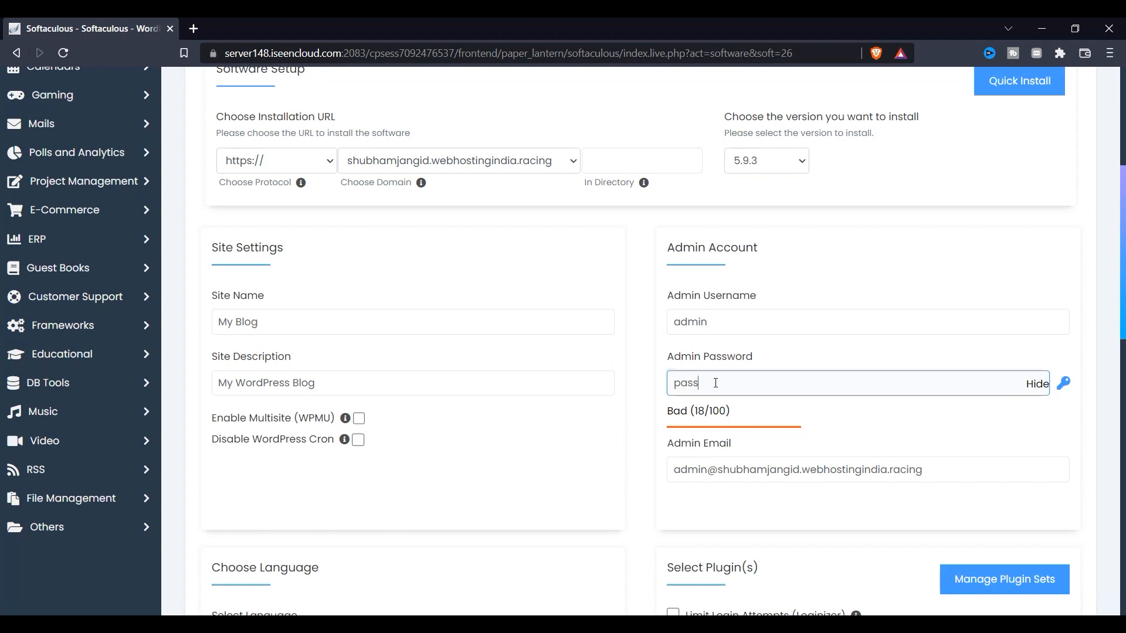
scroll(971, 389, "down", 3)
left_click_drag(970, 322, 671, 367)
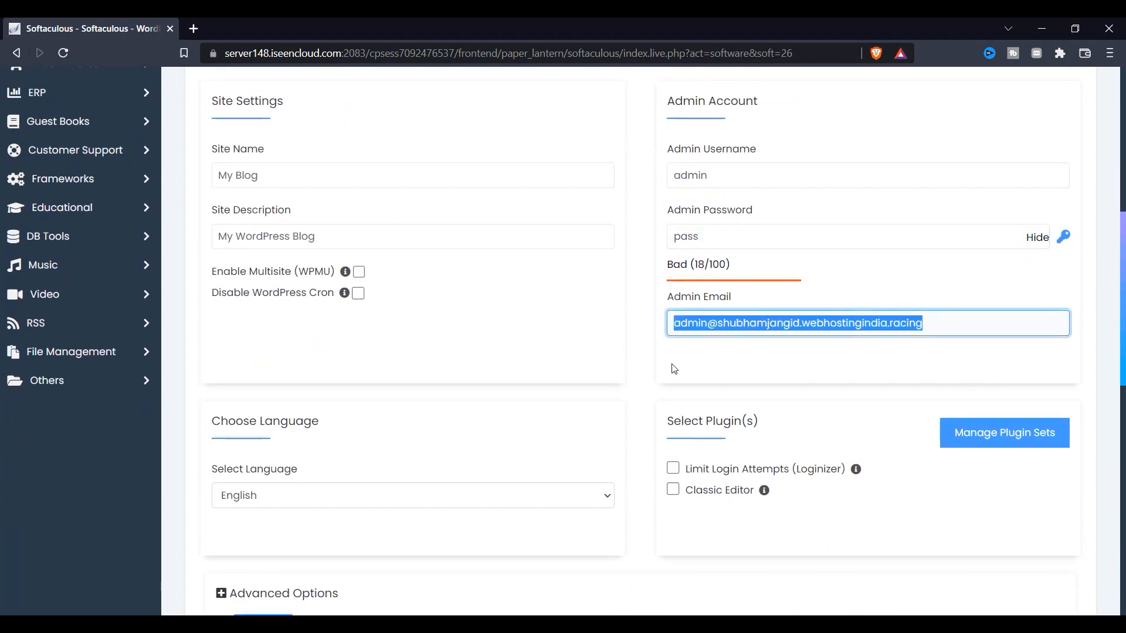
key("BackSpace")
left_click(967, 382)
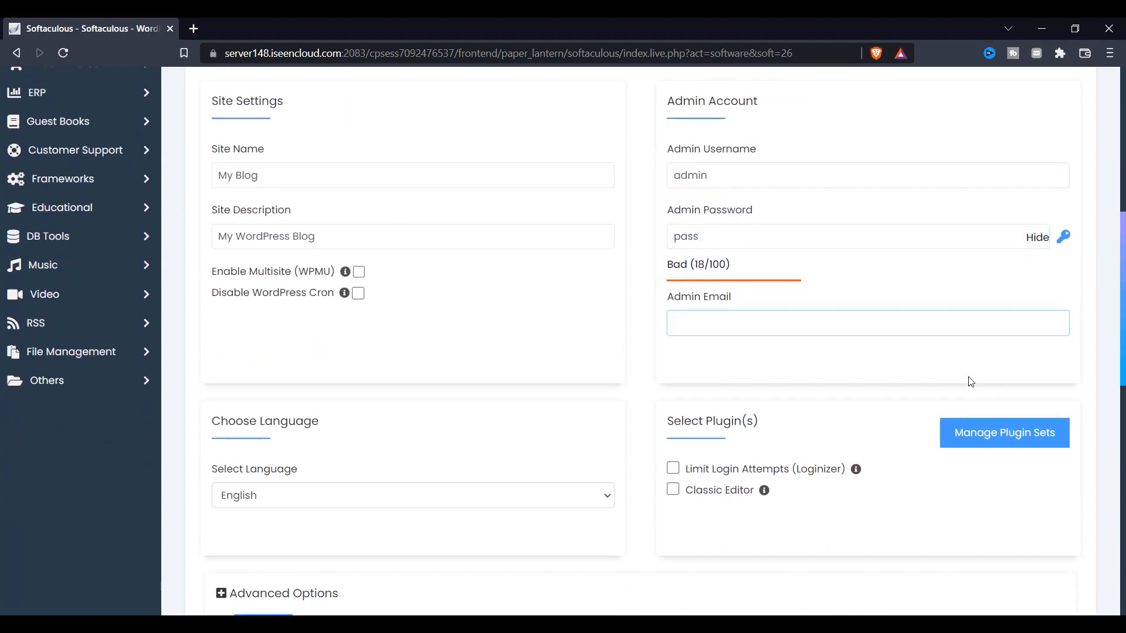
Replace the admin password with a newly typed one
left_click_drag(803, 236, 448, 236)
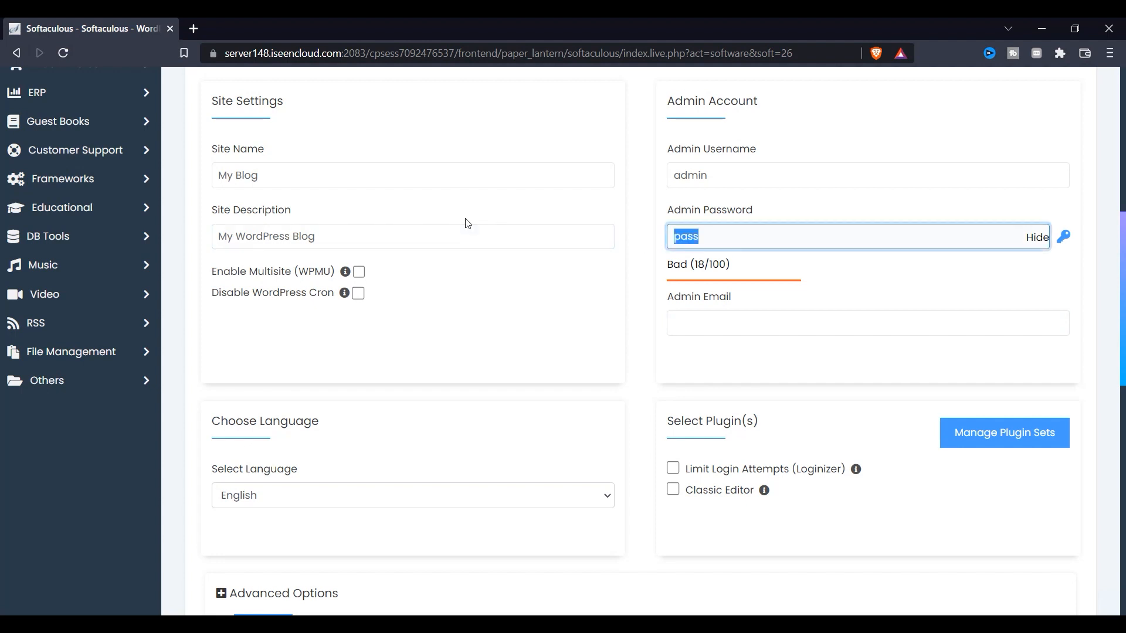
key("BackSpace")
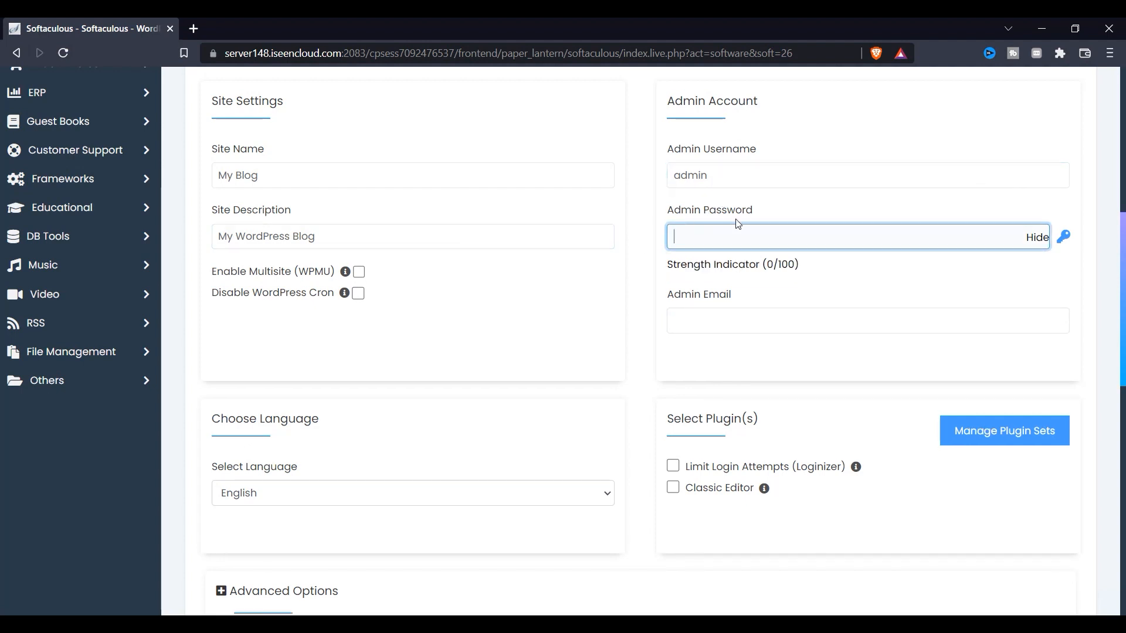
type("123")
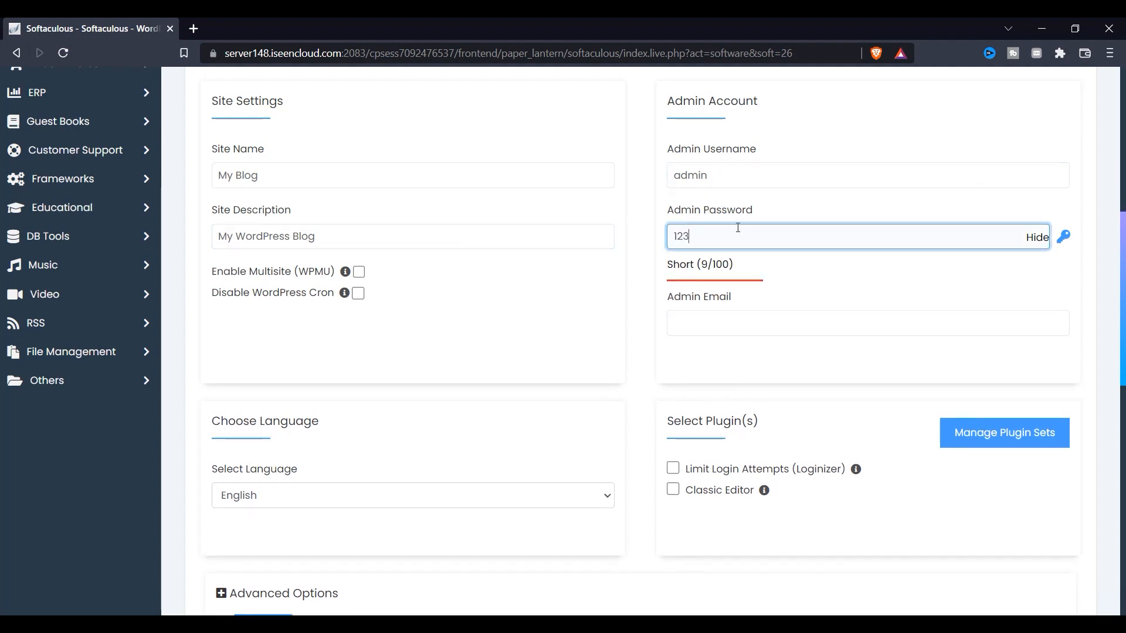
key("BackSpace")
key("BackSpace")
key("BackSpace")
type("pass")
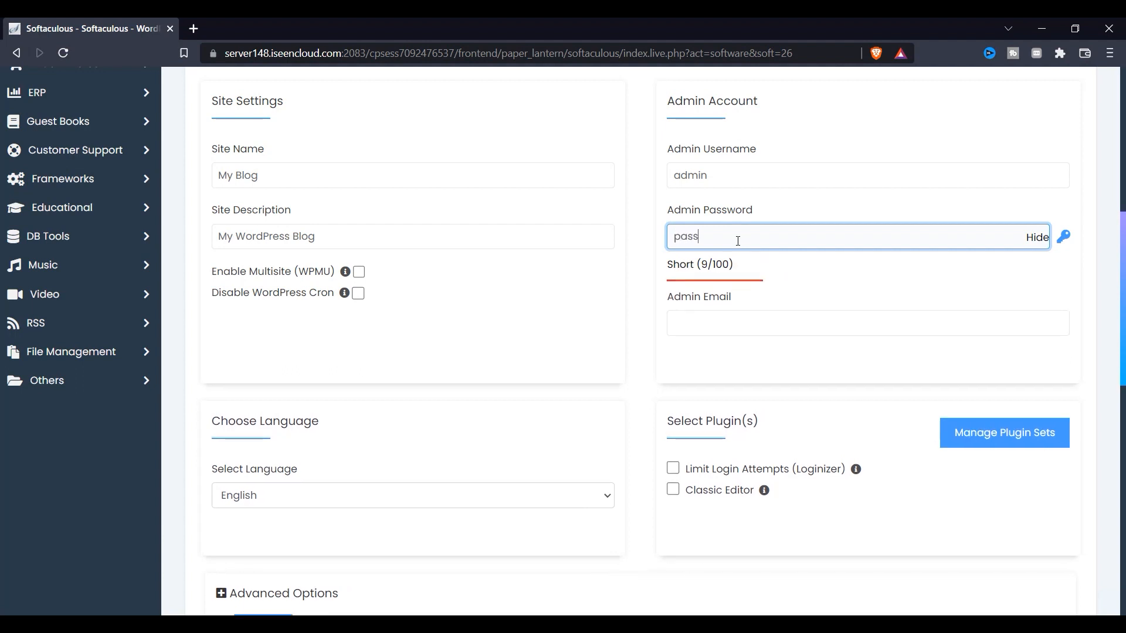
left_click(765, 285)
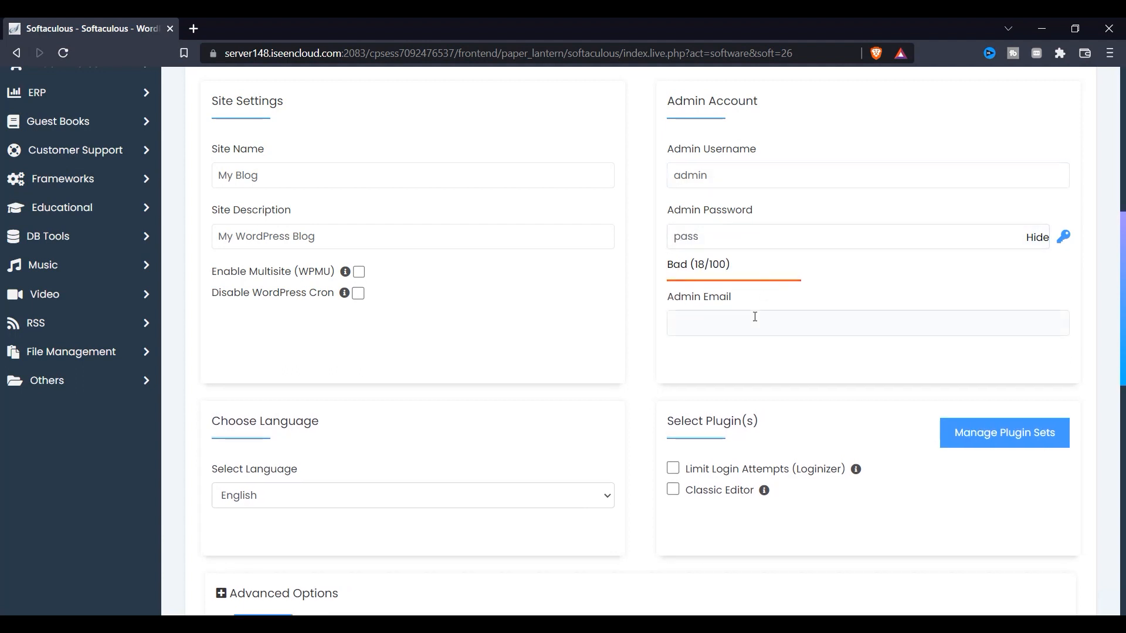
Expand Advanced Options to reveal database name wp363
scroll(567, 350, "down", 1)
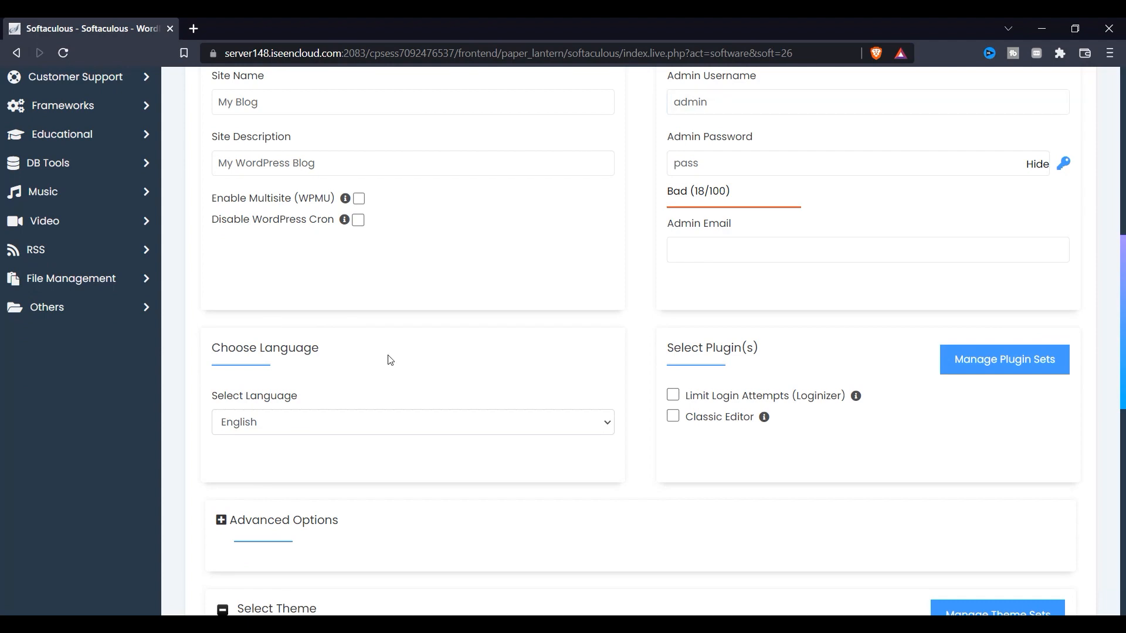
scroll(389, 359, "down", 3)
left_click(282, 301)
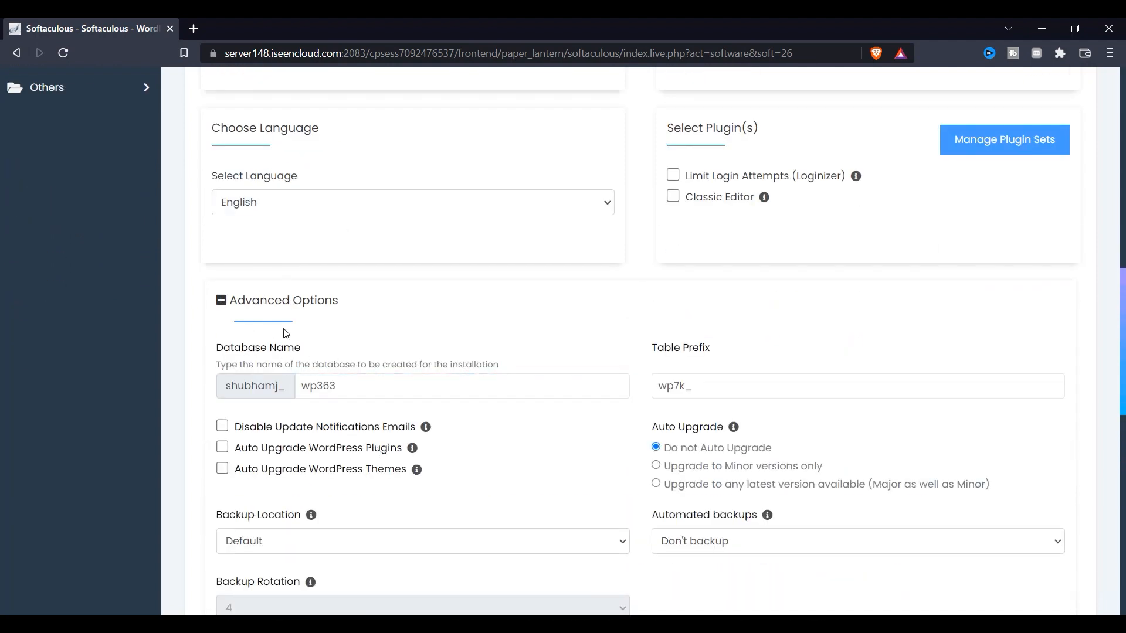
Review the Database Name field and change it from wp363 to wp
left_click_drag(268, 365, 390, 365)
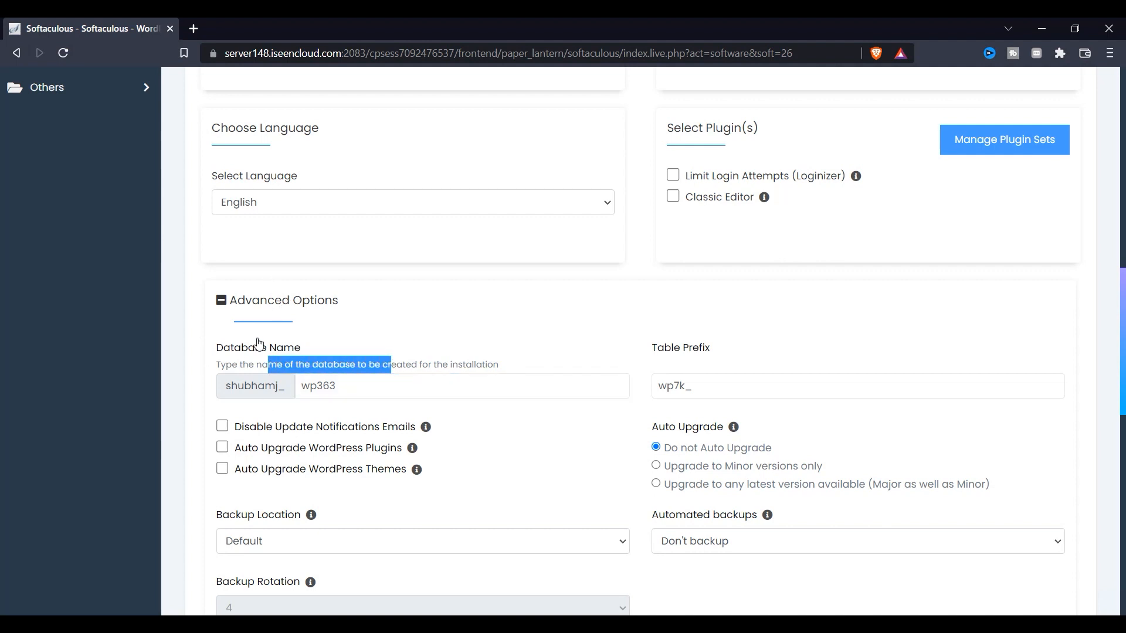
left_click_drag(225, 348, 301, 348)
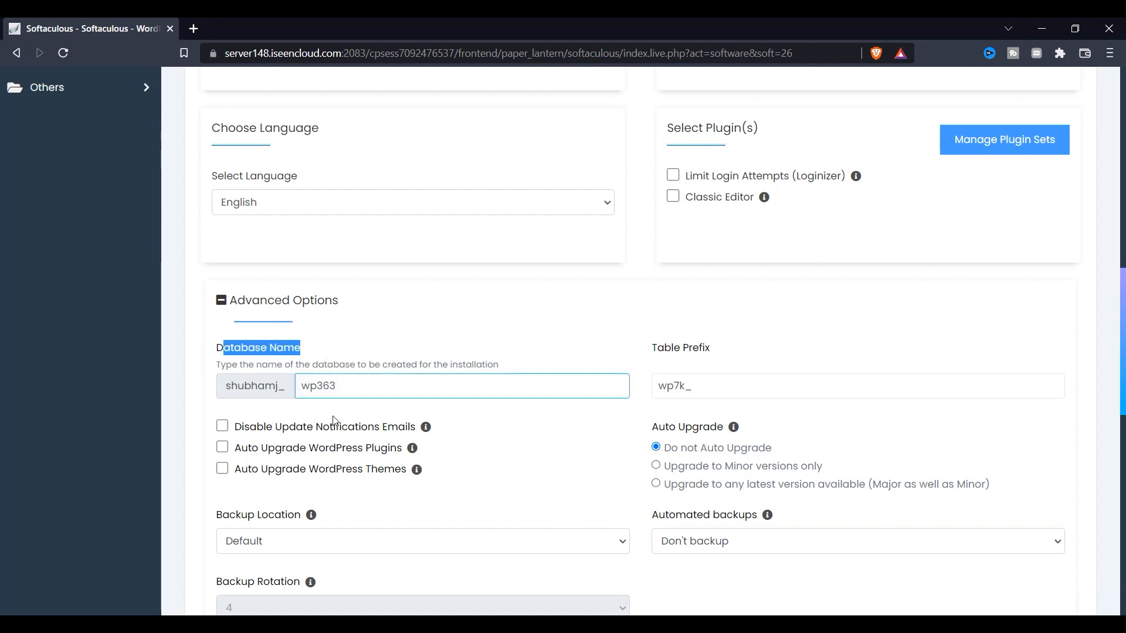
left_click(341, 391)
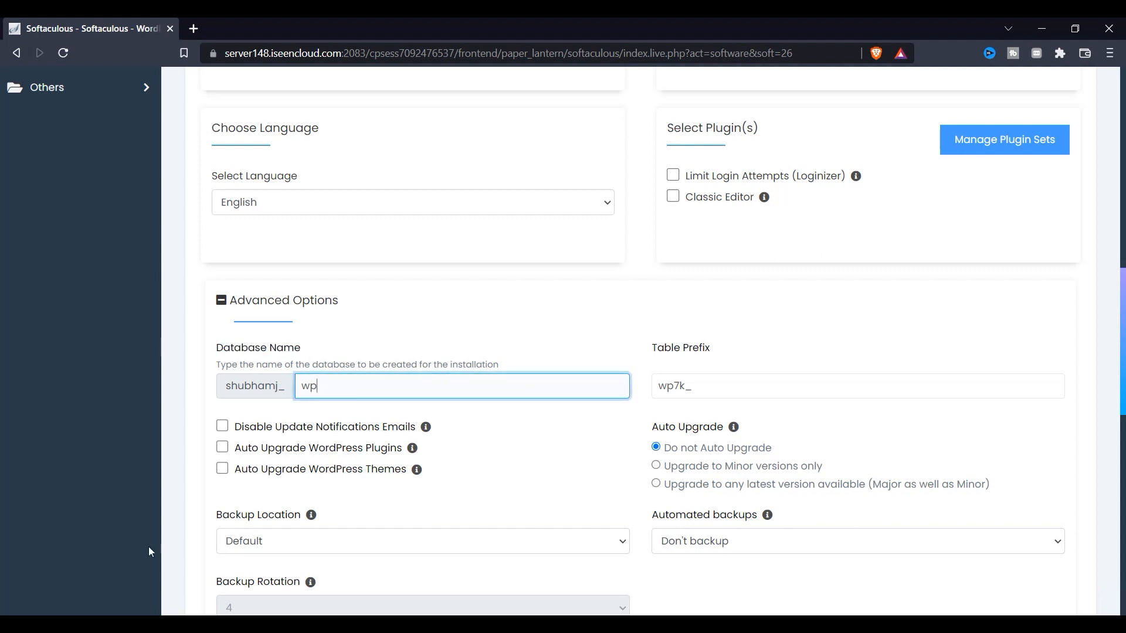
scroll(312, 428, "down", 3)
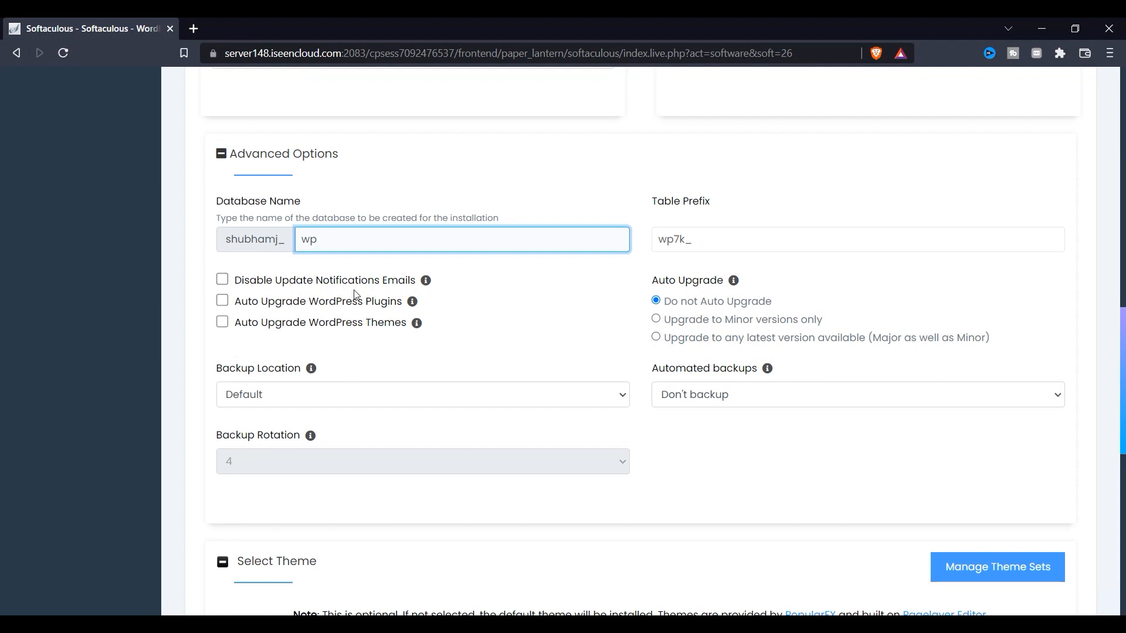
Enable plugin and theme auto-upgrades, monthly automated backups and Unlimited backup rotation
left_click(376, 306)
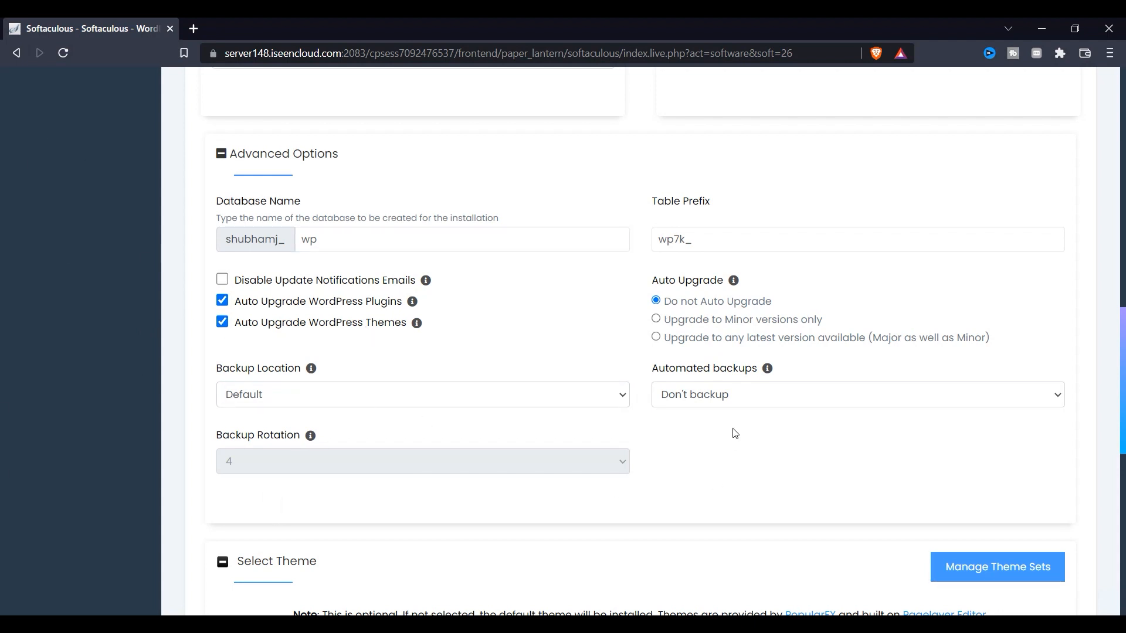
left_click(713, 396)
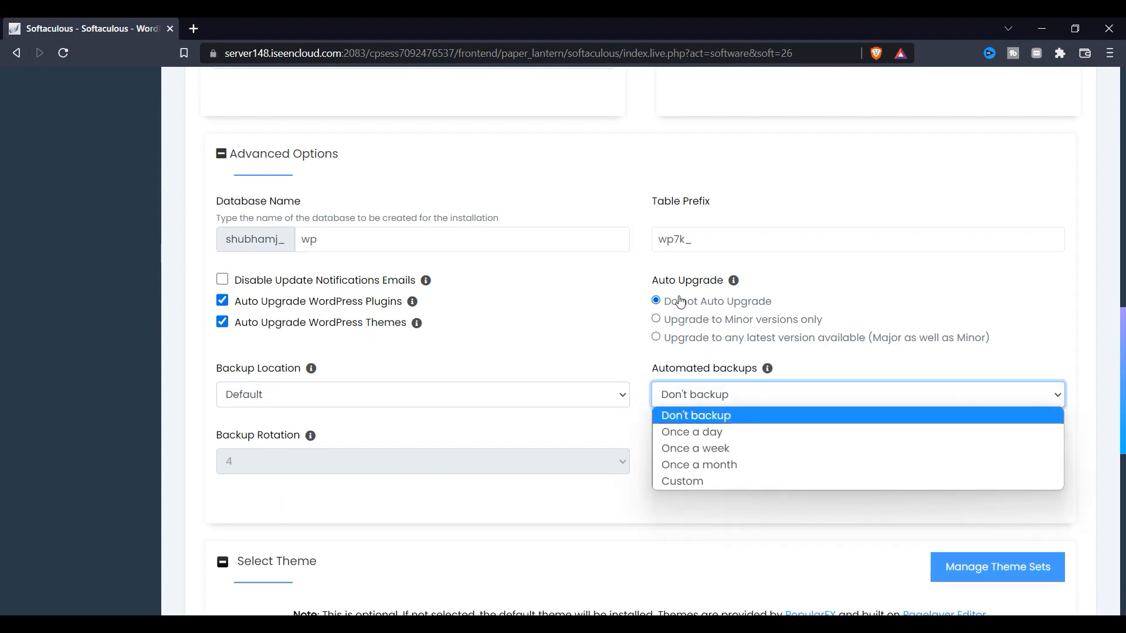
left_click(699, 475)
scroll(258, 356, "down", 1)
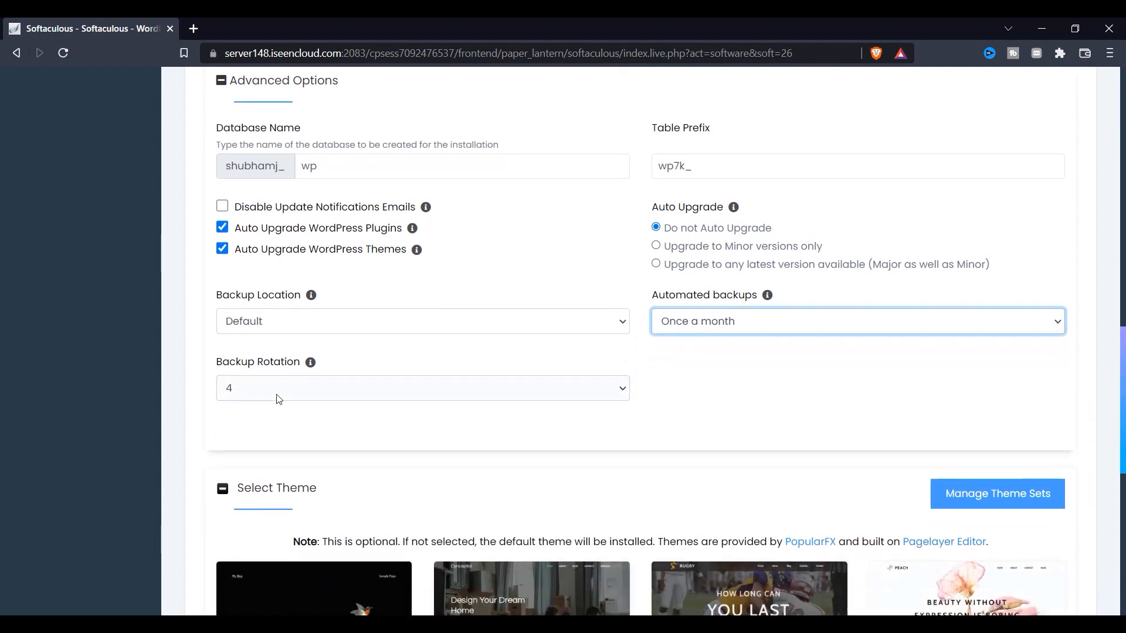
left_click(320, 392)
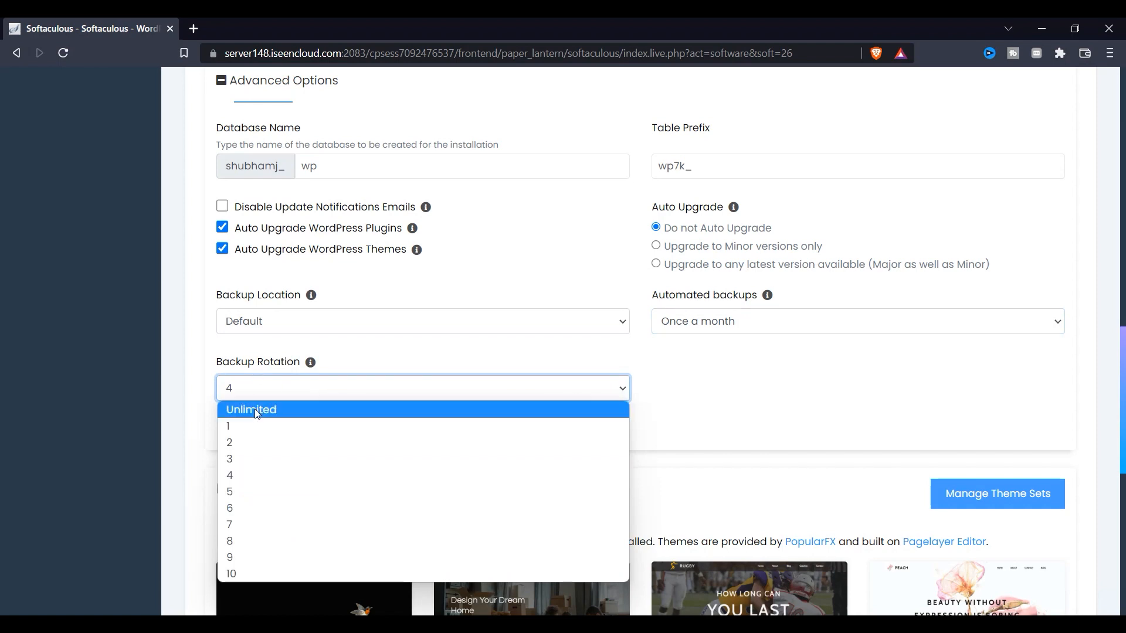
left_click(256, 413)
scroll(513, 460, "down", 4)
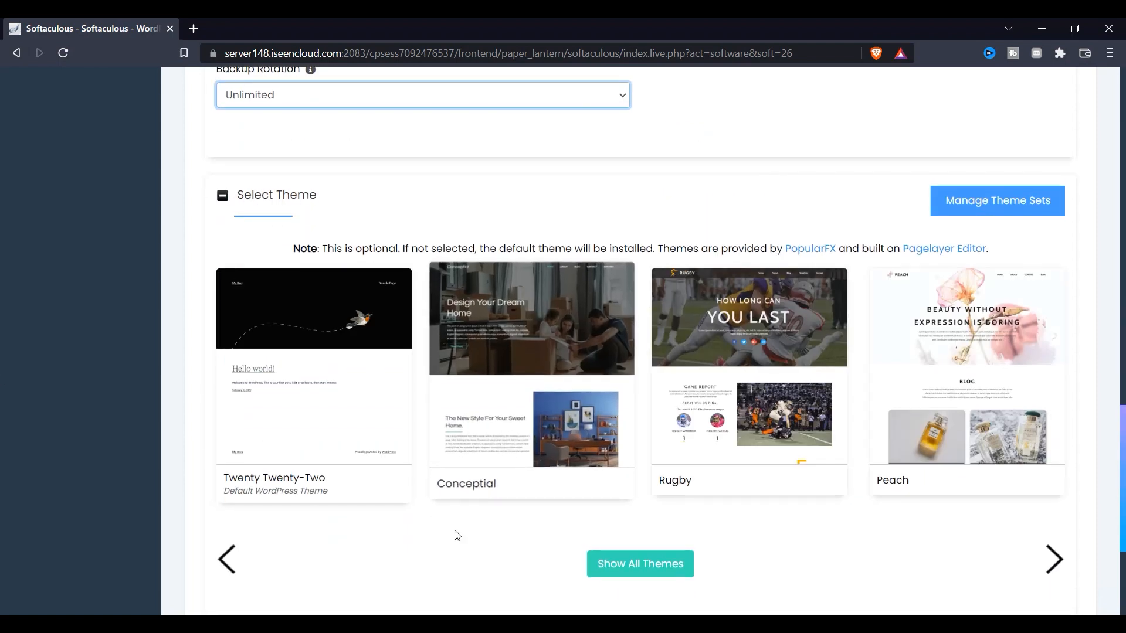
scroll(319, 439, "down", 4)
scroll(519, 437, "up", 6)
scroll(596, 417, "up", 15)
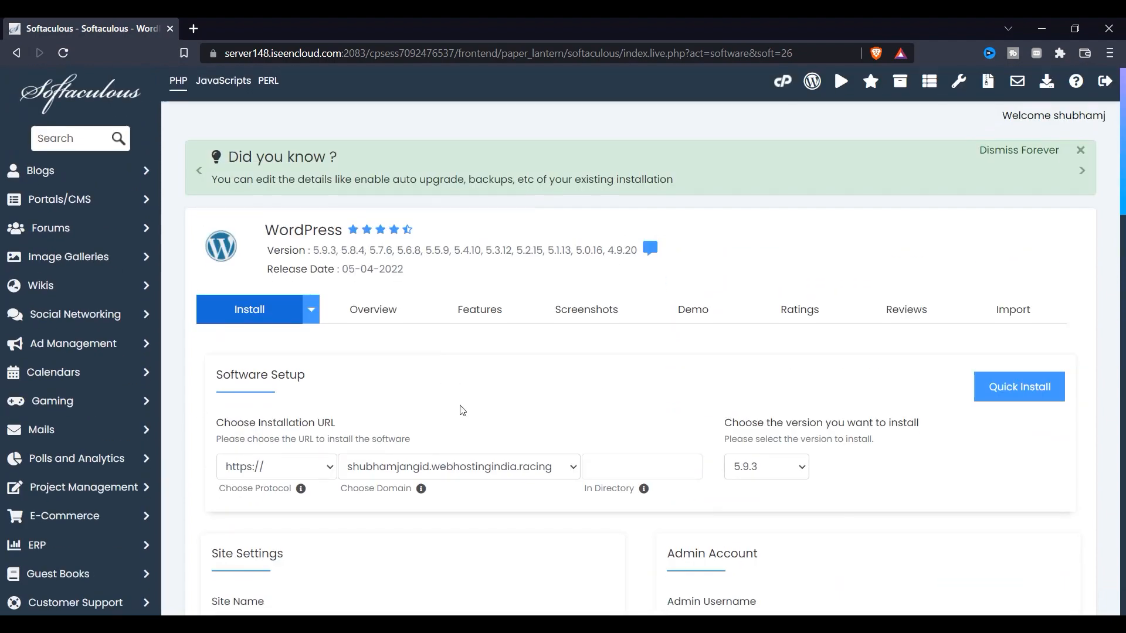
Attempt the install and dismiss the invalid-email warning with OK
scroll(465, 419, "down", 10)
scroll(464, 418, "down", 10)
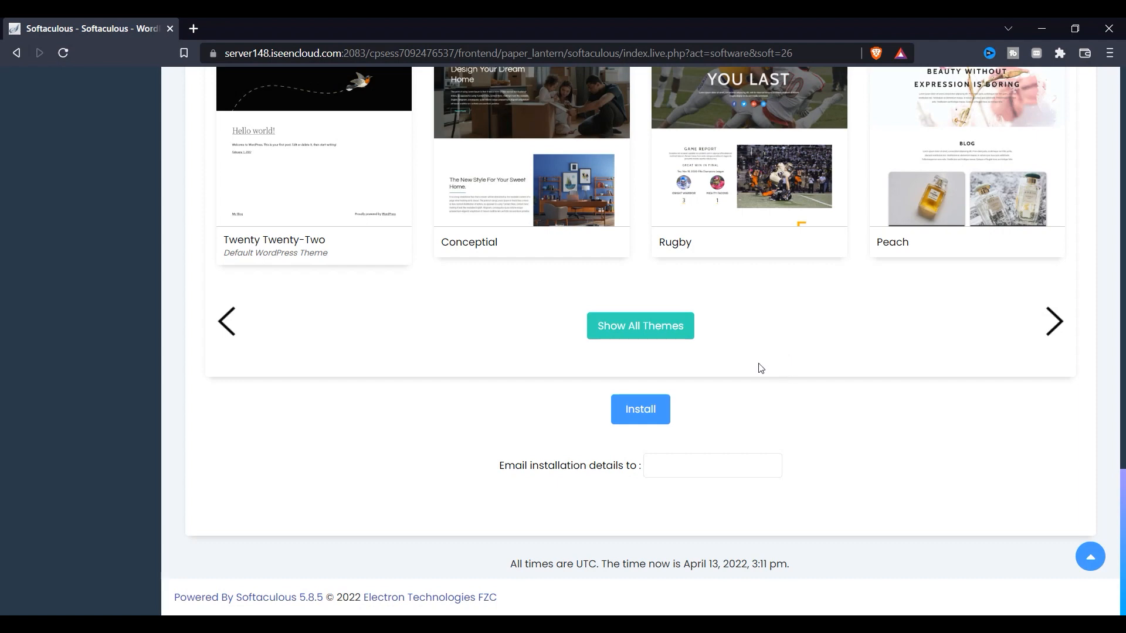
left_click(635, 419)
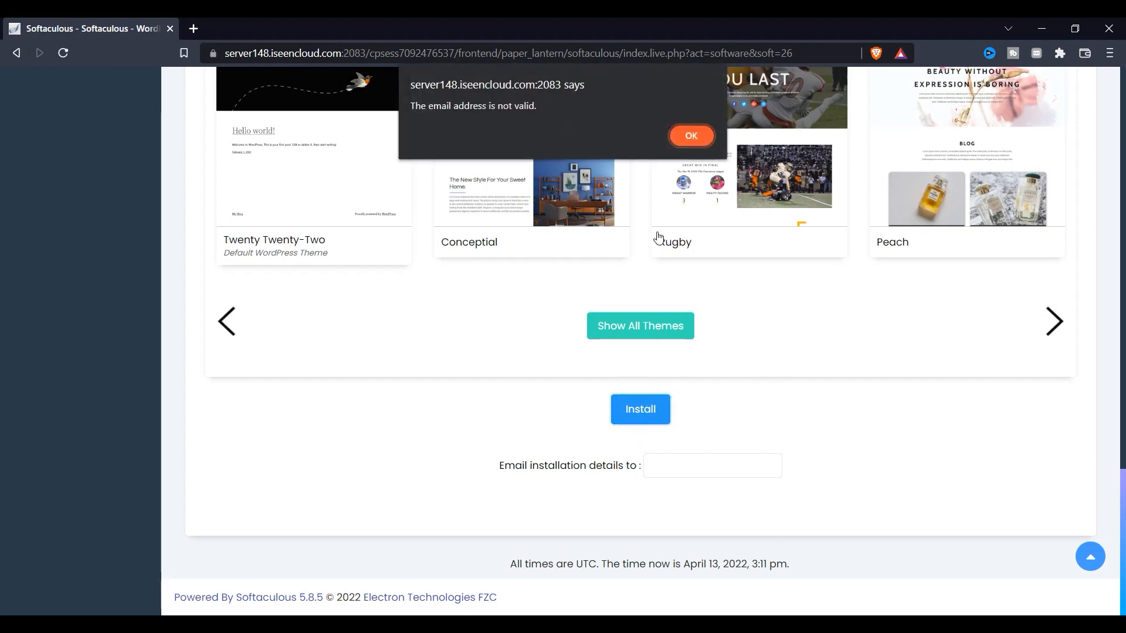
left_click(691, 136)
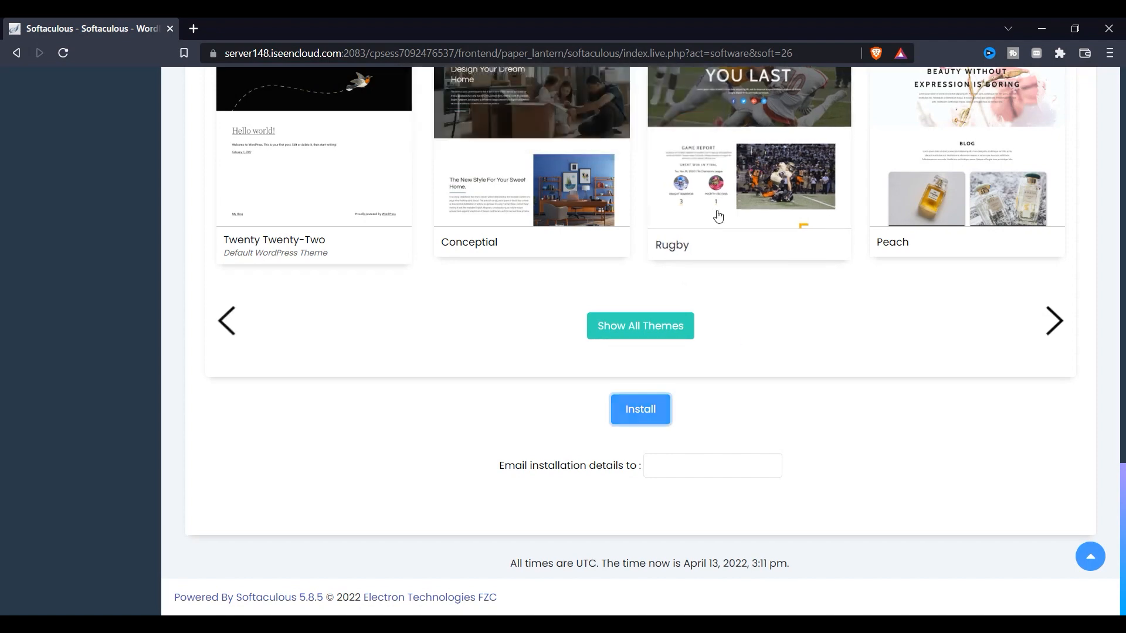
Fill in the admin e-mail and run the installation again
scroll(718, 235, "up", 10)
left_click(714, 160)
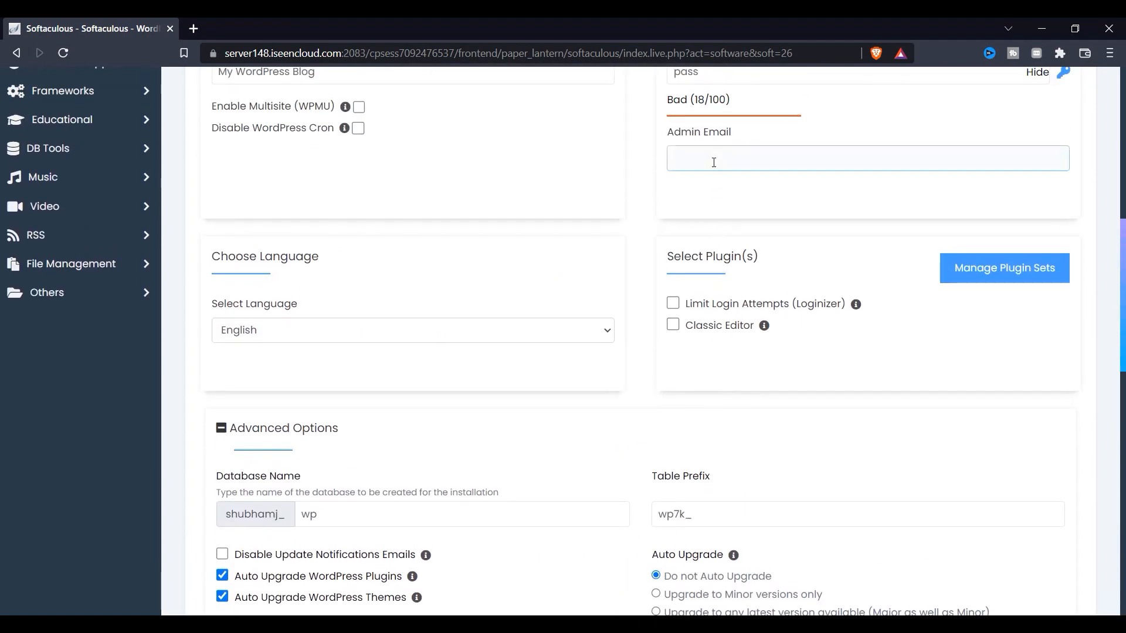
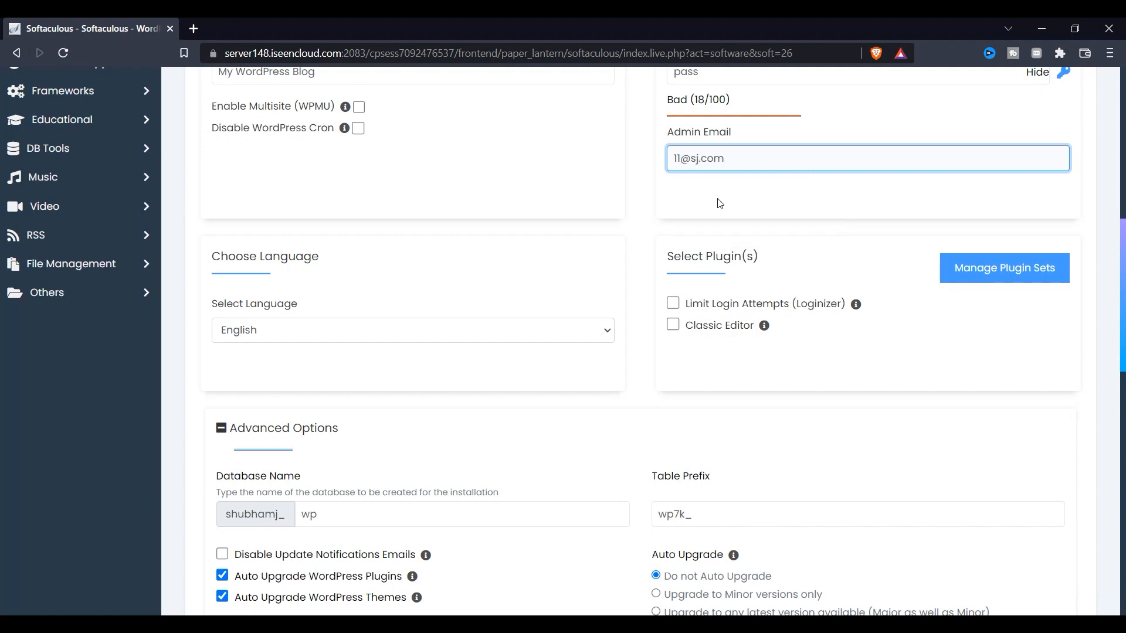
scroll(719, 204, "down", 15)
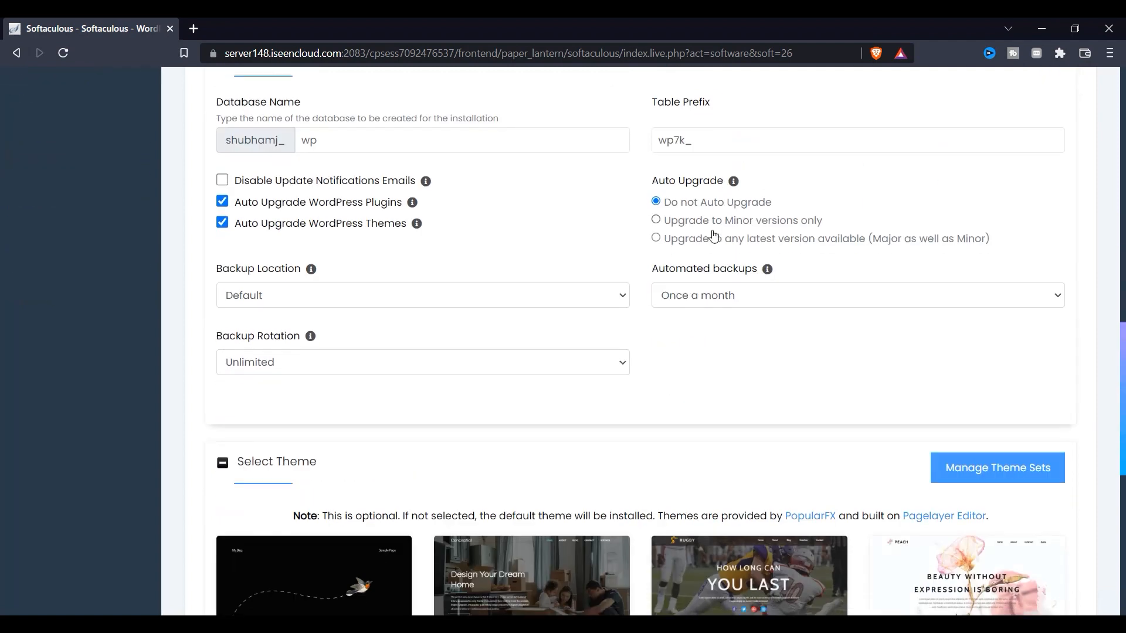
left_click(629, 418)
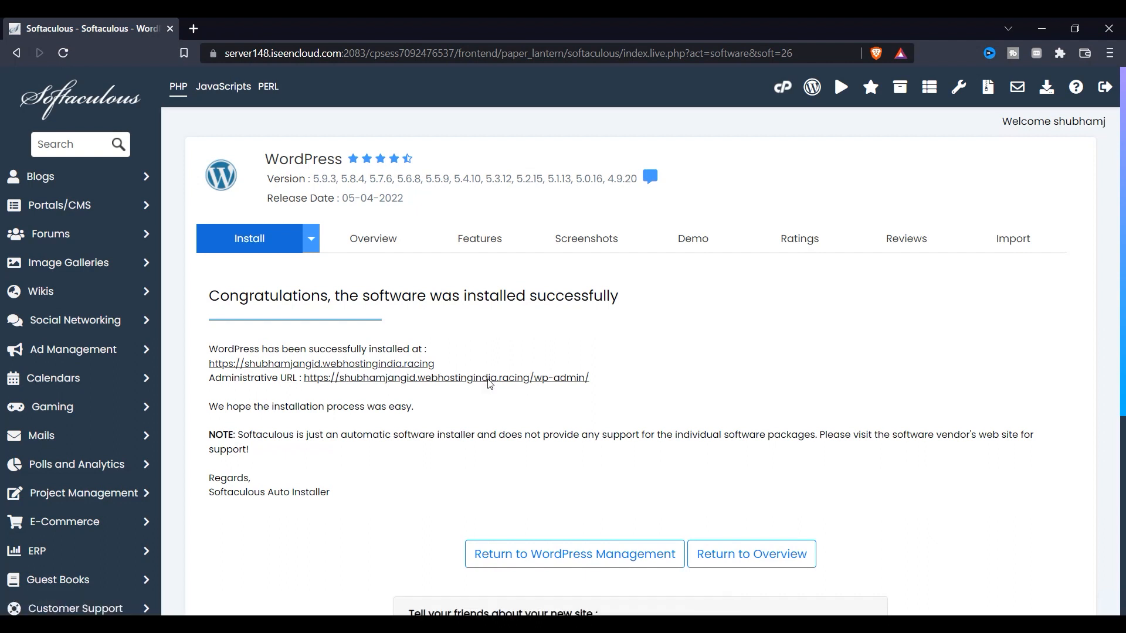
Open the admin URL and site URL in new tabs, then view My Blog's Hello world! post
left_click(489, 382)
left_click(94, 28)
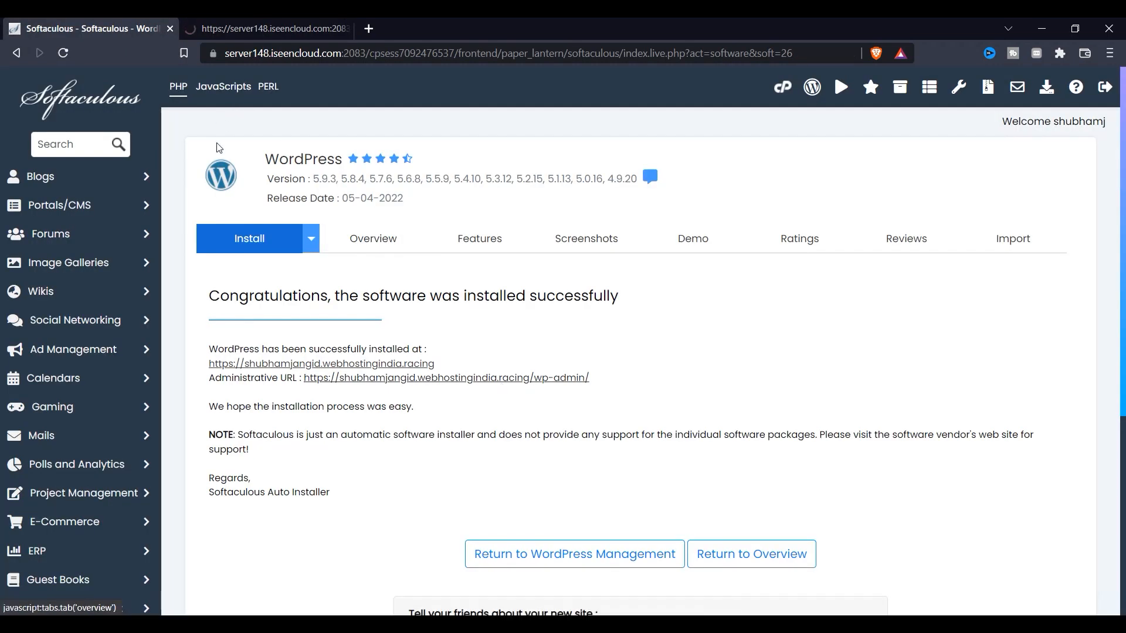
left_click(320, 364)
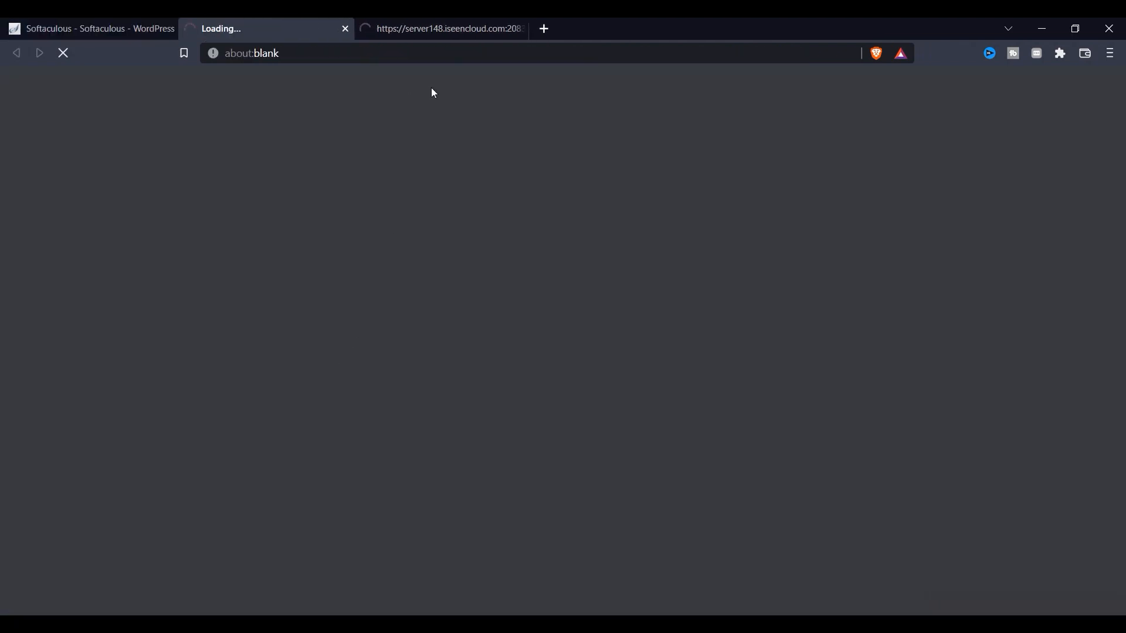
left_click(440, 32)
left_click(8, 23)
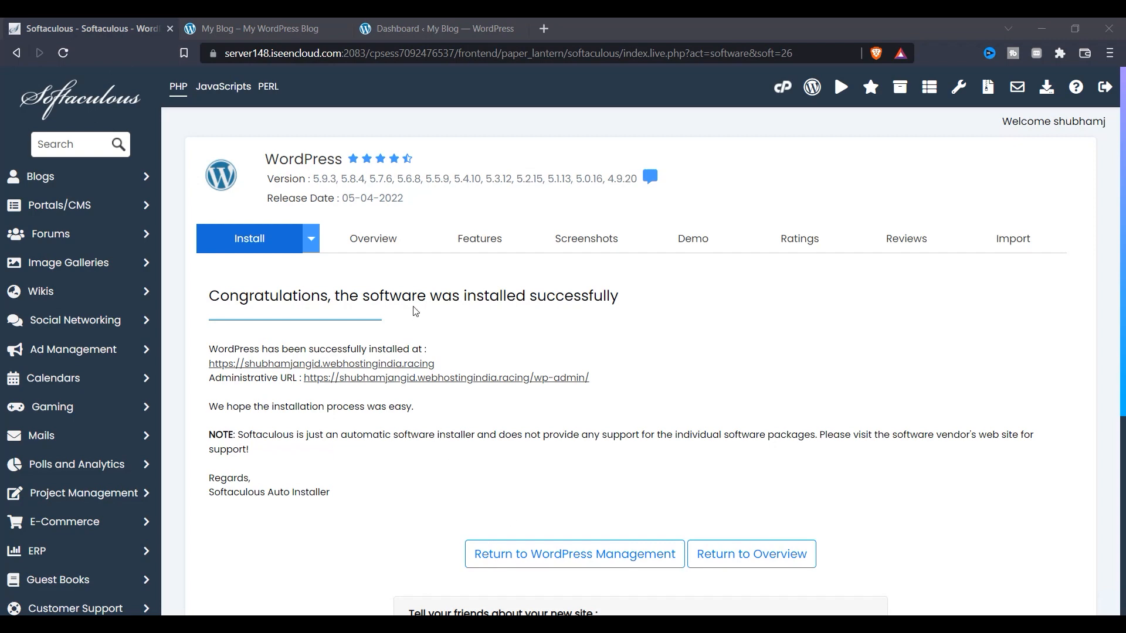
left_click(294, 30)
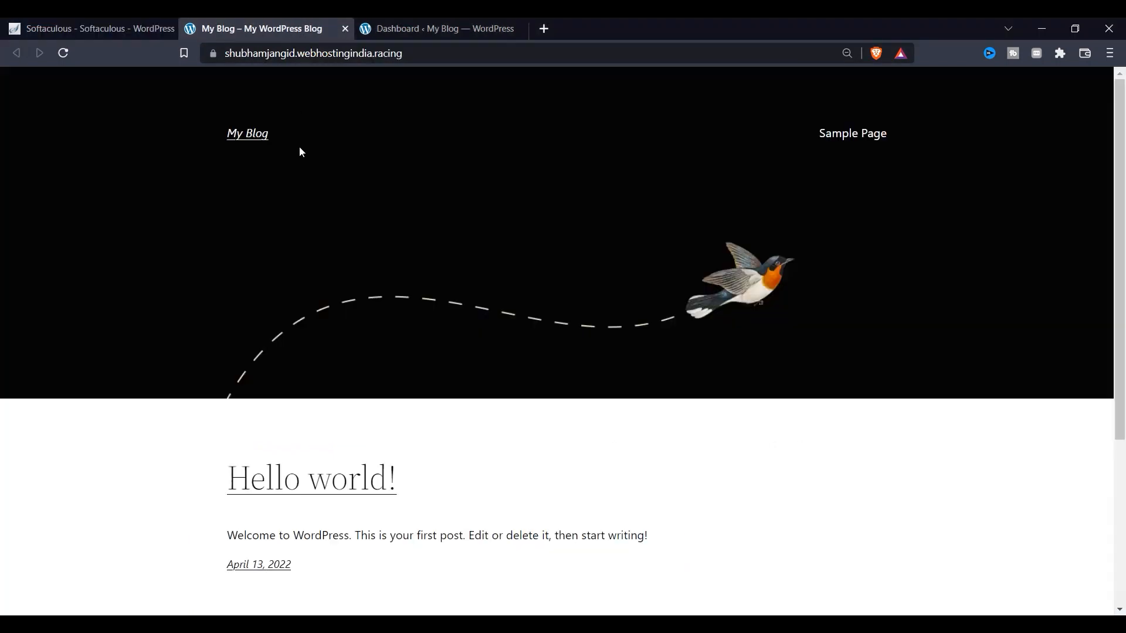
From the Dashboard, go to Appearance > Themes > Add New, showing Zakra installed and activated
left_click(404, 27)
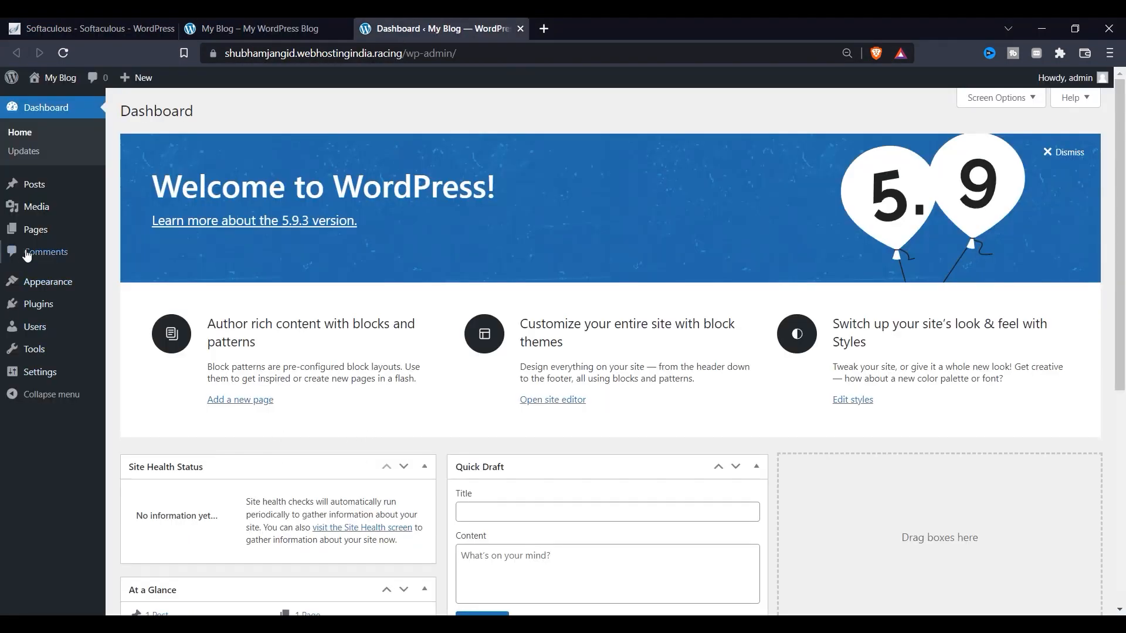
mouse_move(95, 214)
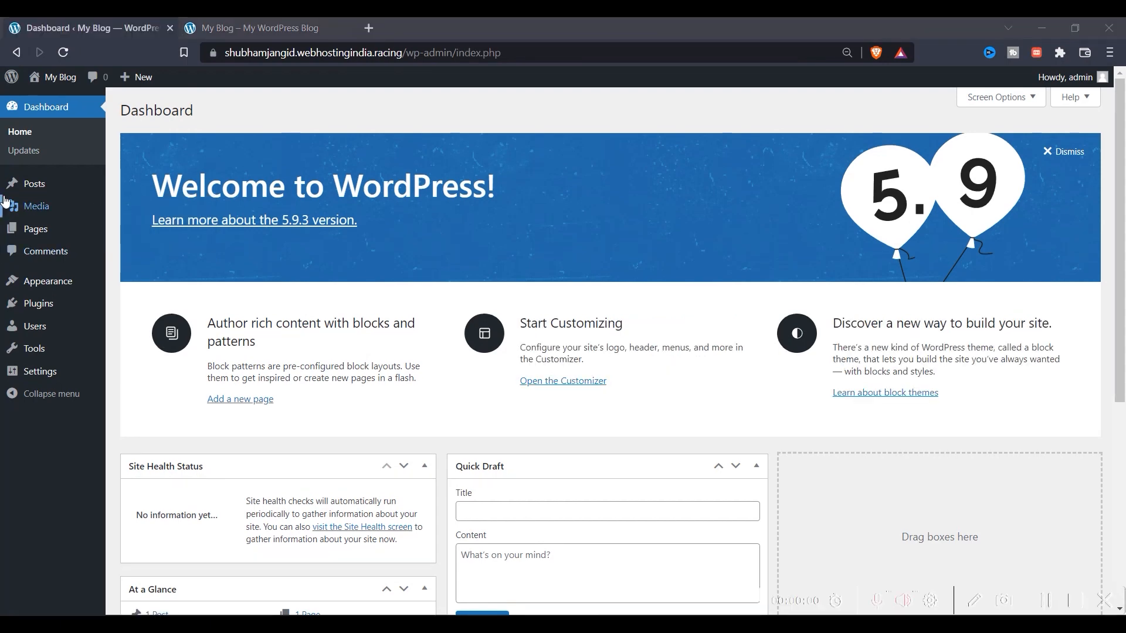
mouse_move(88, 281)
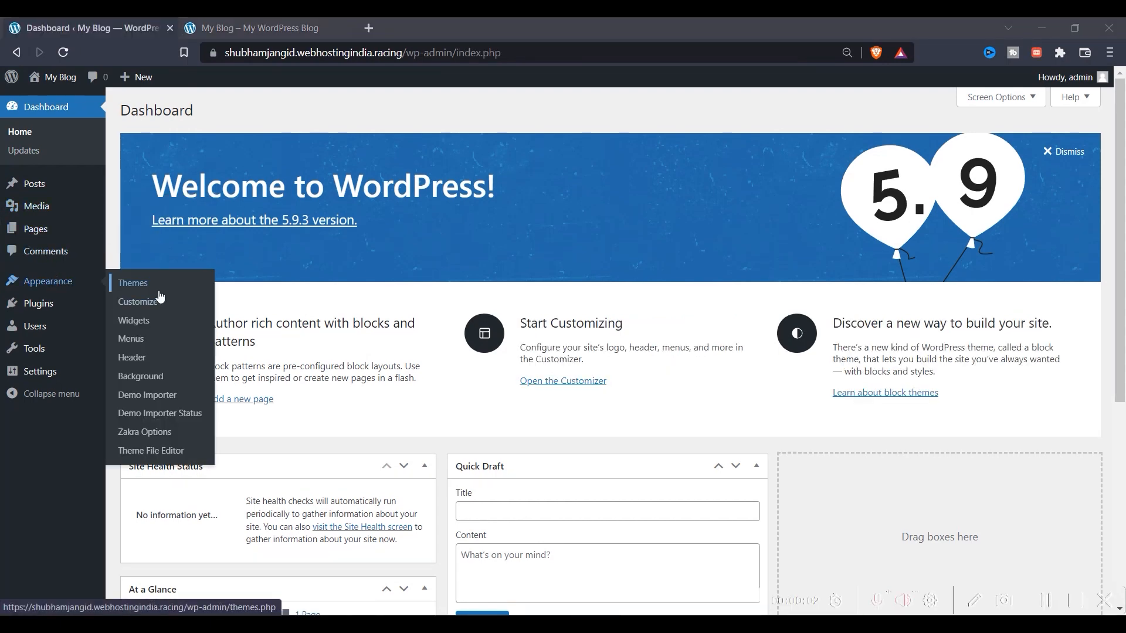
left_click(128, 284)
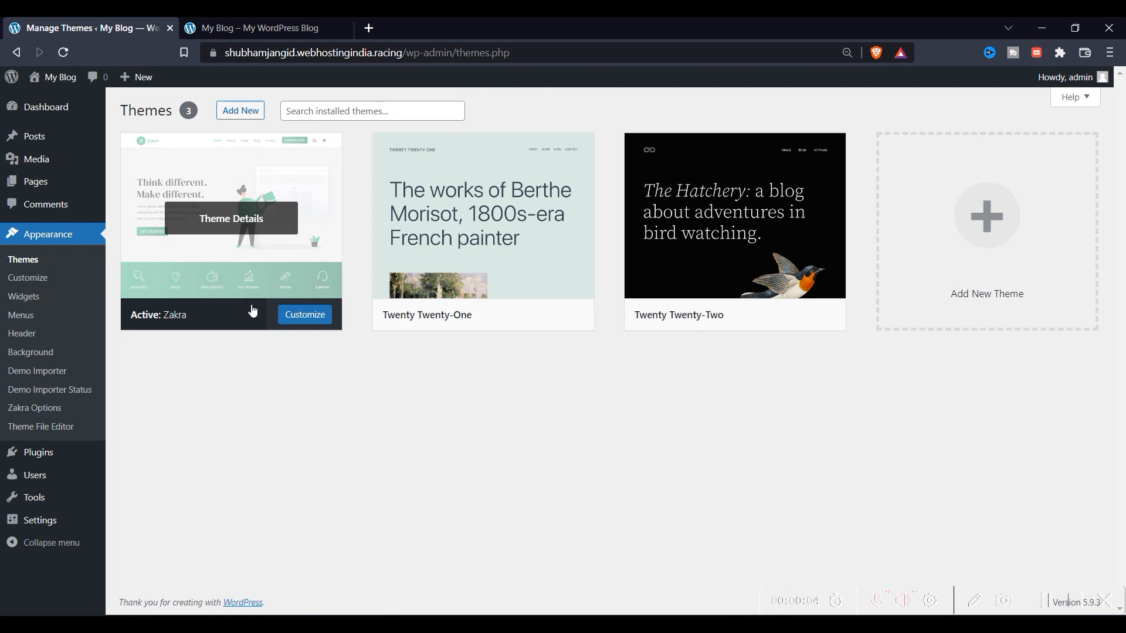
left_click(241, 111)
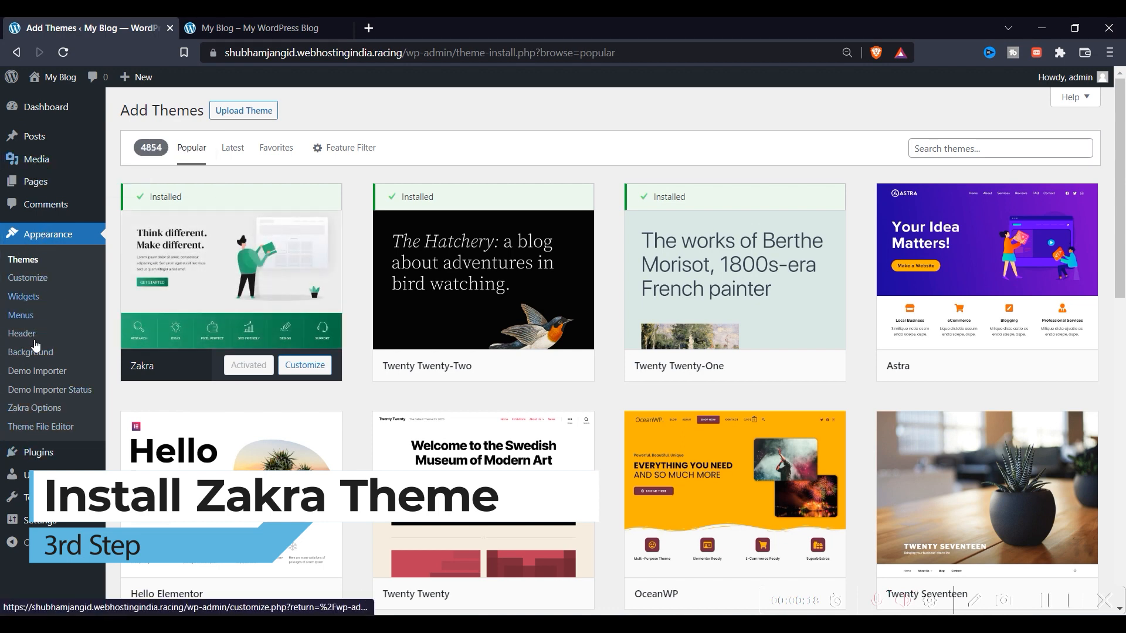
left_click(48, 391)
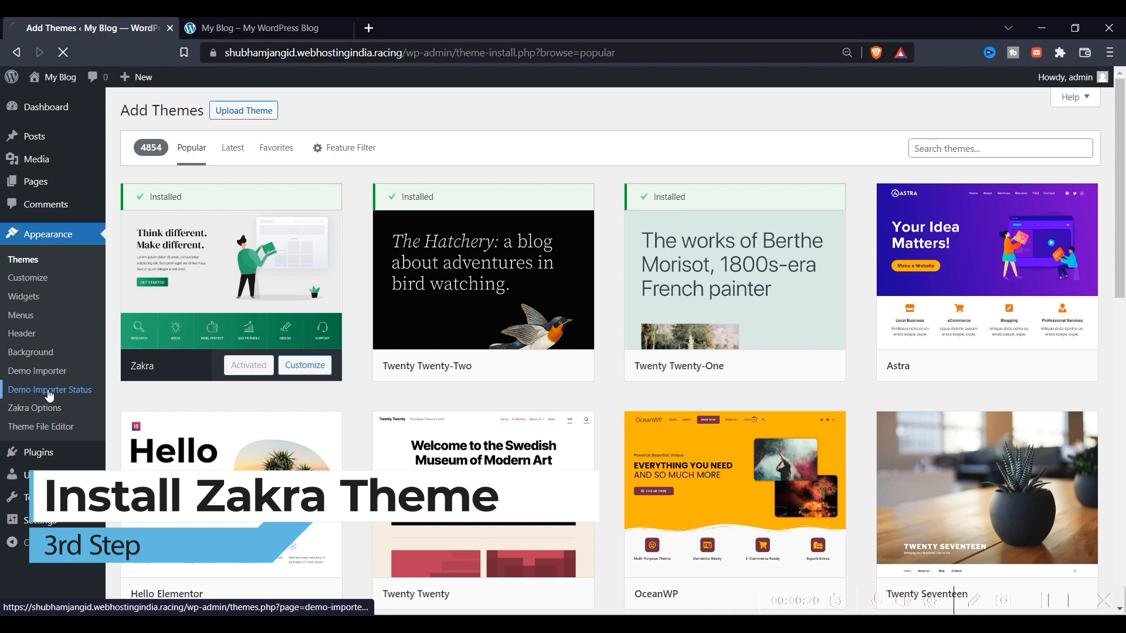
Delete the Twenty Twenty-One and Twenty Twenty-Two themes
left_click(45, 372)
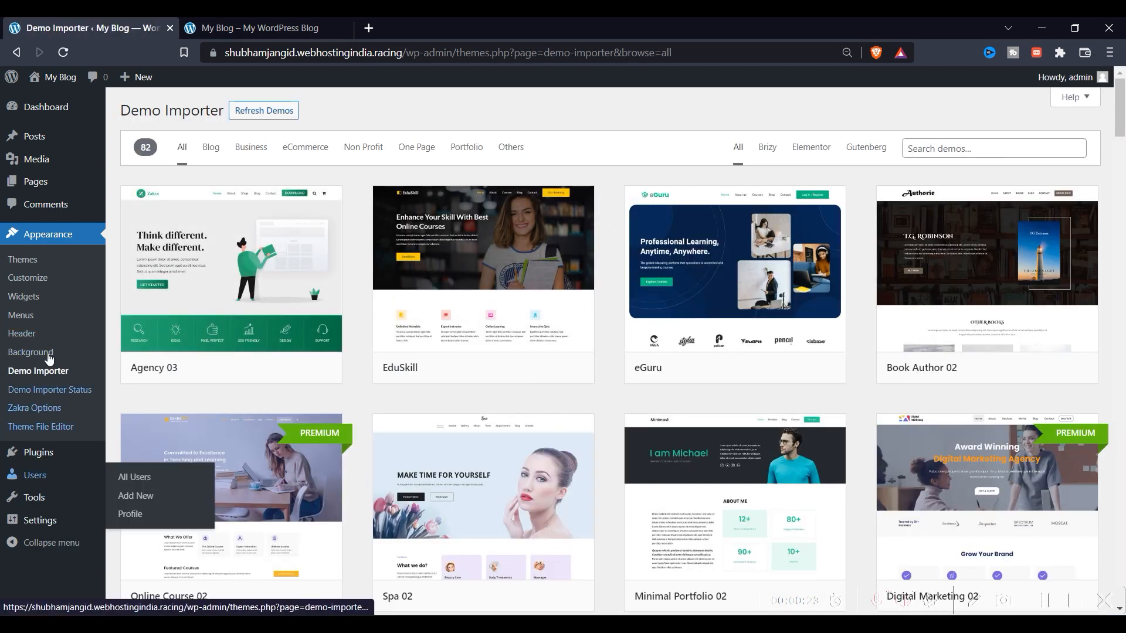
left_click(23, 259)
left_click(491, 269)
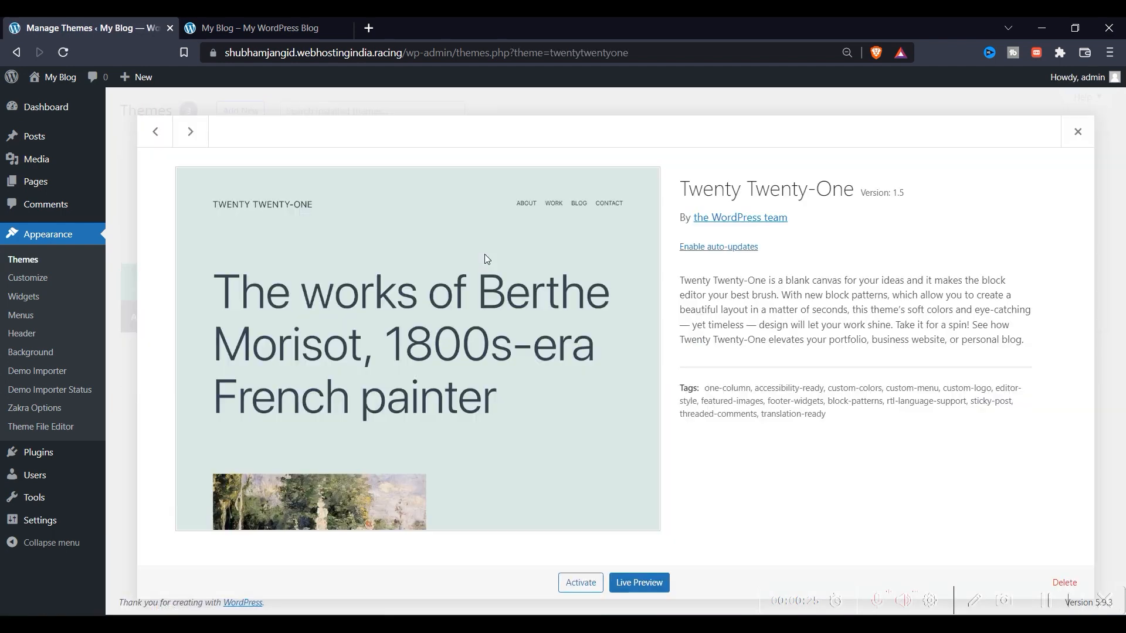
left_click(1076, 581)
left_click(632, 165)
left_click(564, 311)
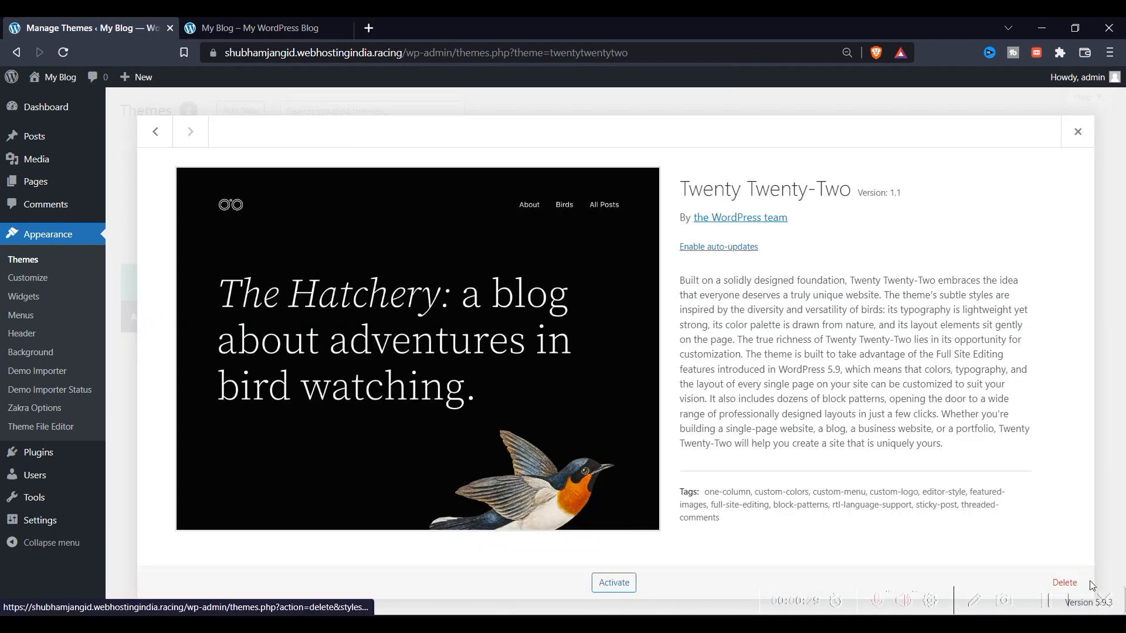
left_click(1065, 582)
left_click(633, 166)
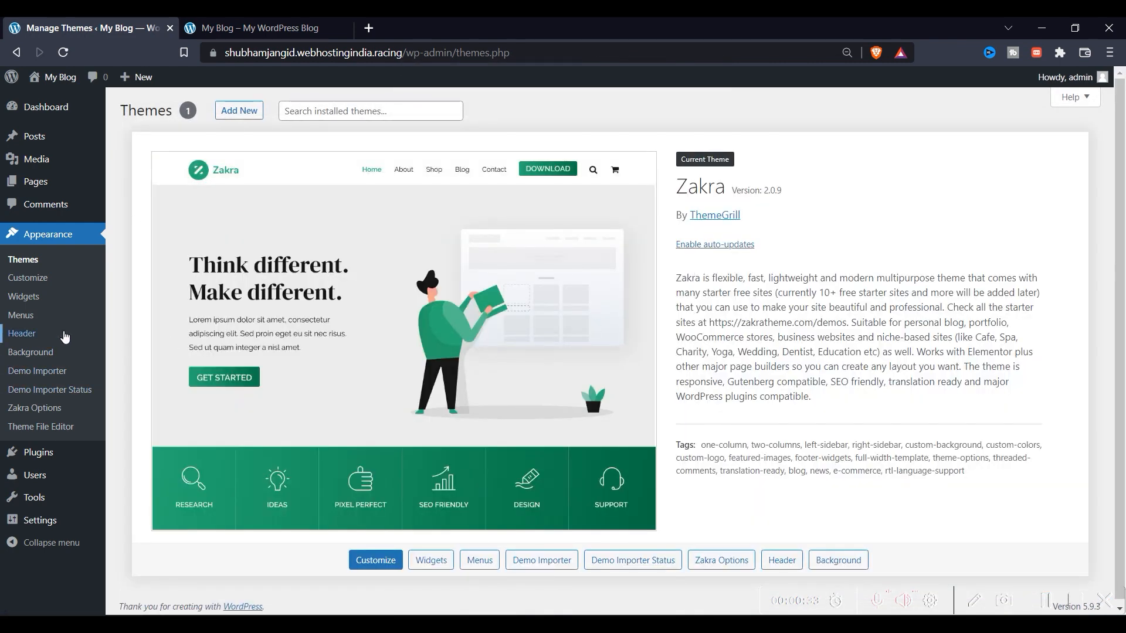
Close the Customizer's background settings, then view Zakra Options and Demo Importer System Status
left_click(35, 353)
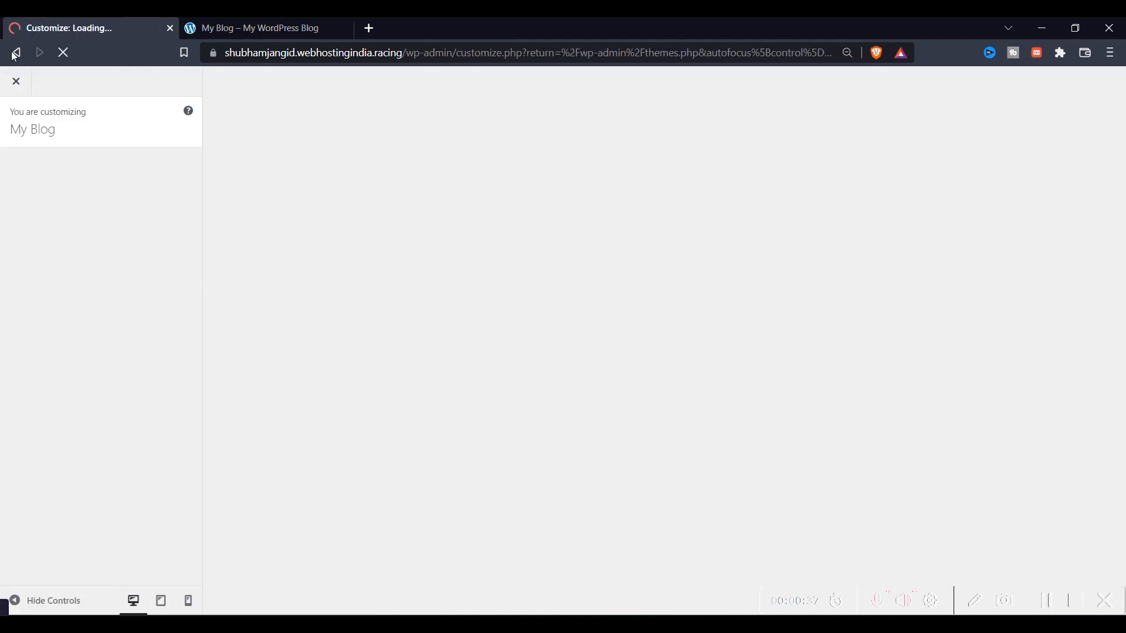
left_click(17, 52)
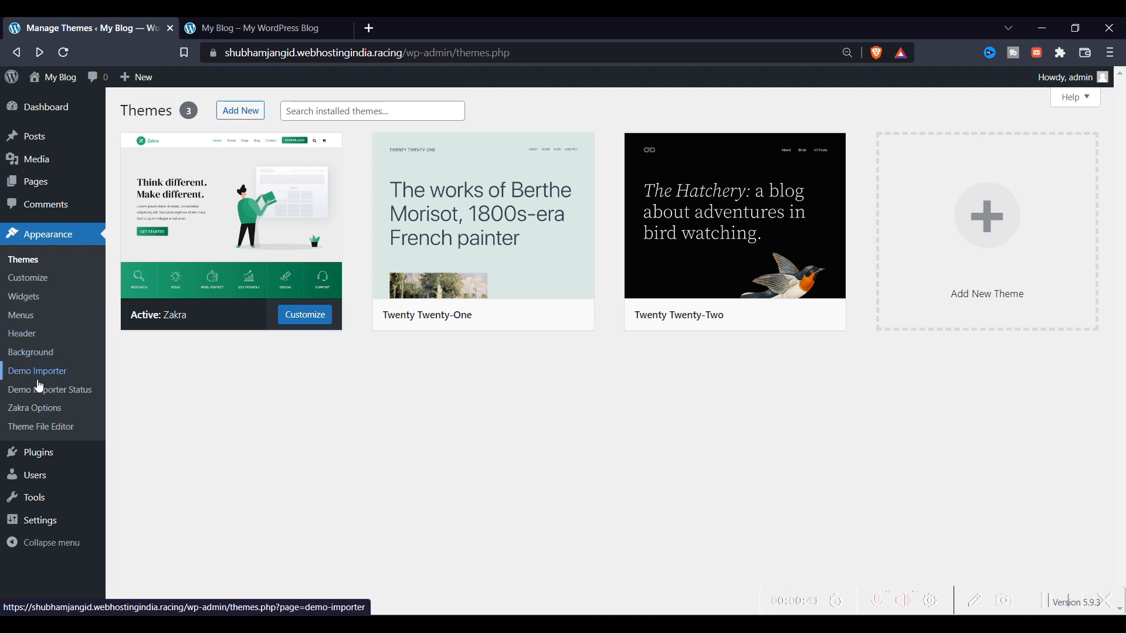
left_click(35, 408)
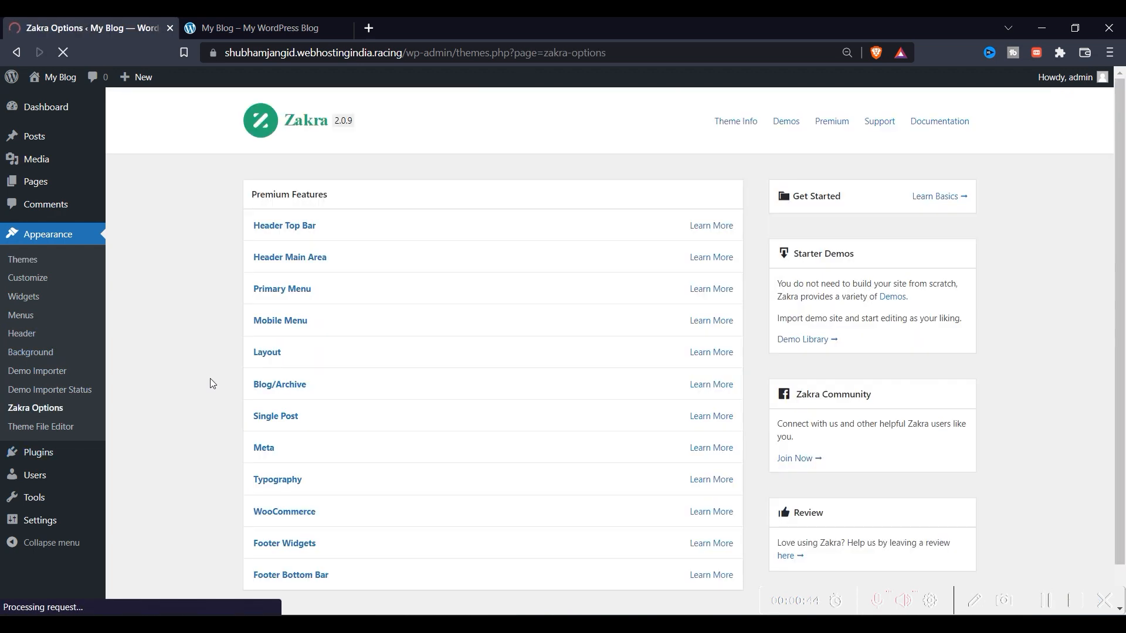
left_click(58, 392)
left_click(37, 372)
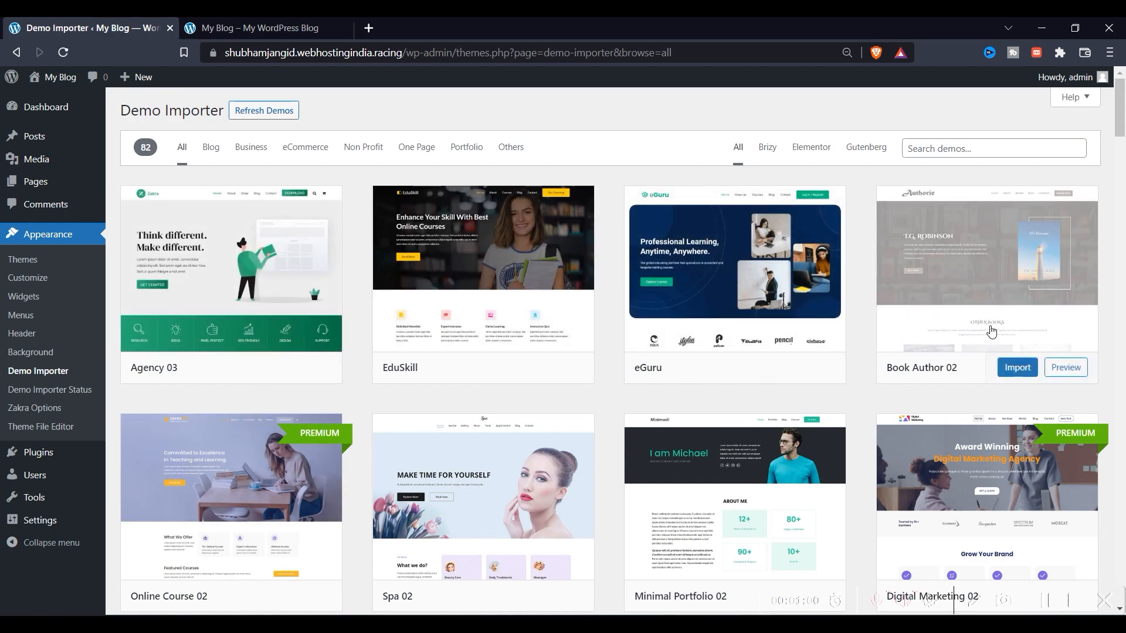
Scroll through the 82 Zakra starter demos and open the Job Portal demo preview
scroll(830, 308, "down", 5)
scroll(381, 287, "up", 5)
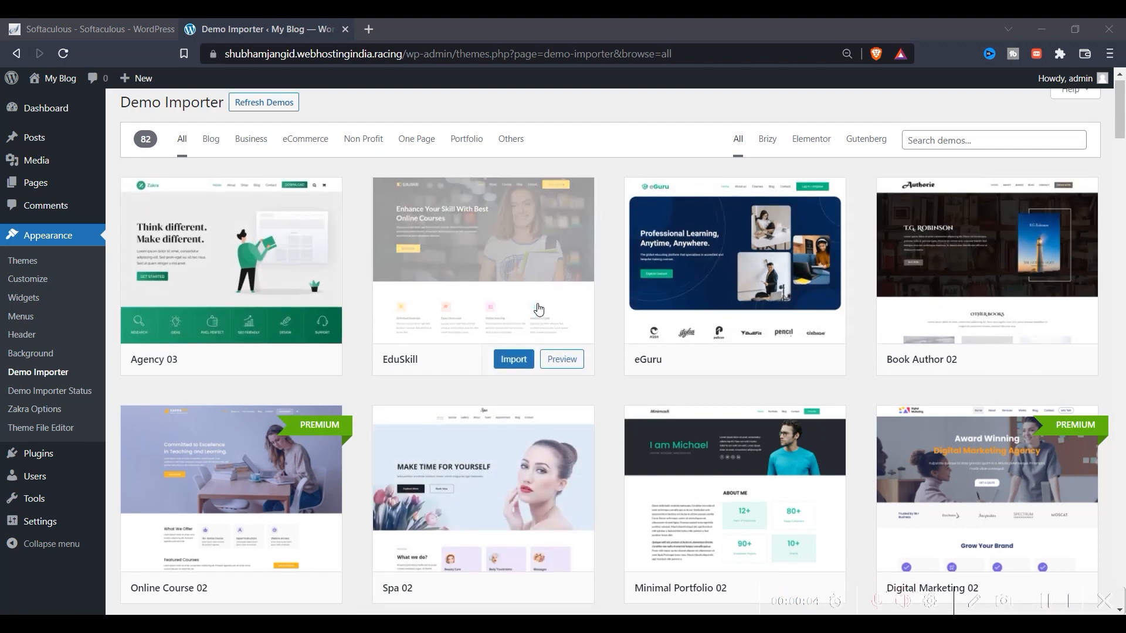
scroll(541, 310, "down", 1)
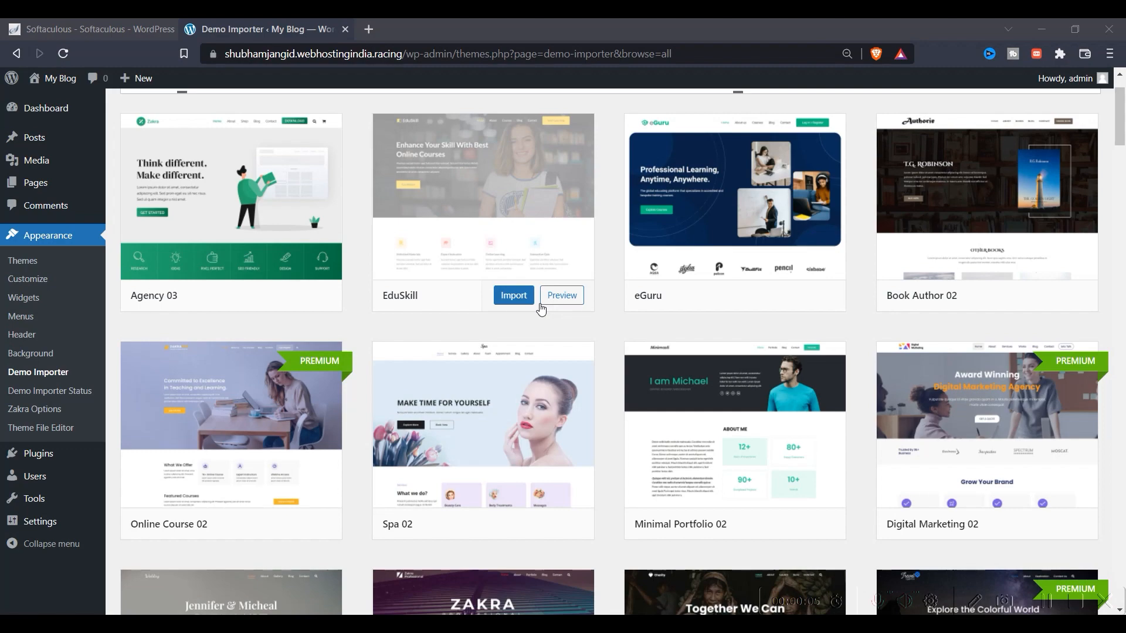
scroll(628, 360, "down", 3)
scroll(228, 416, "down", 3)
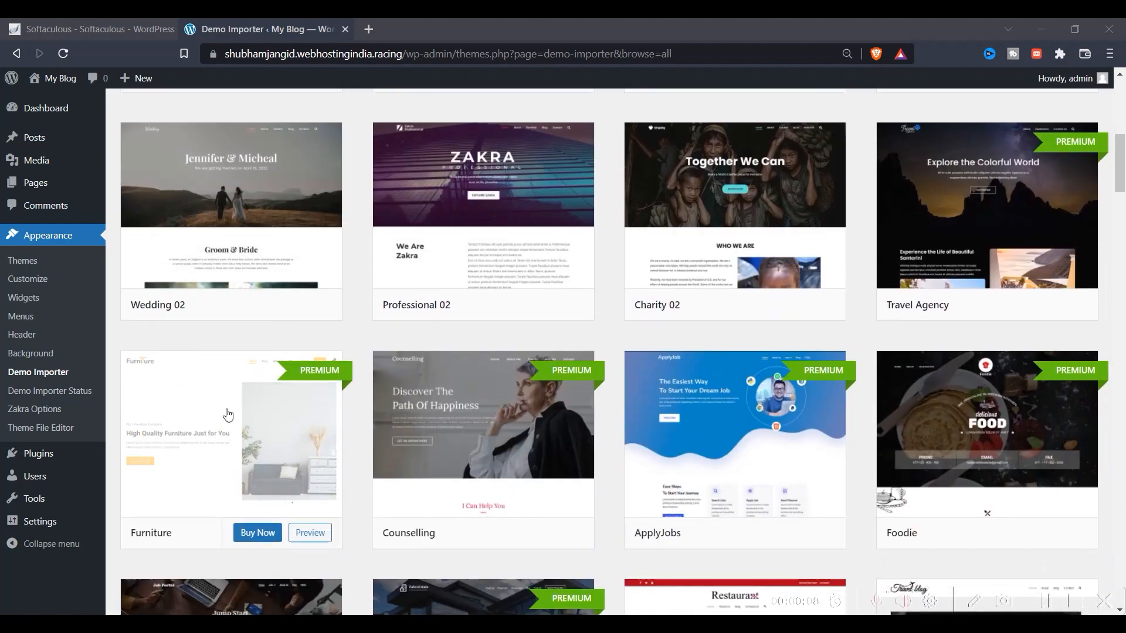
scroll(228, 415, "down", 3)
scroll(298, 450, "down", 1)
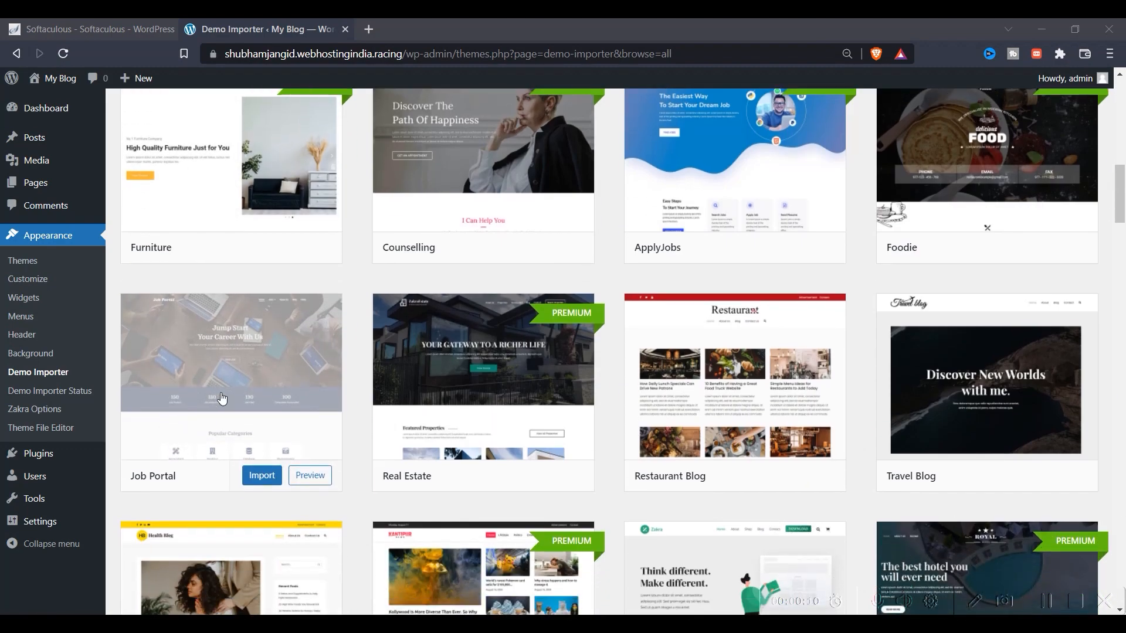
left_click(221, 397)
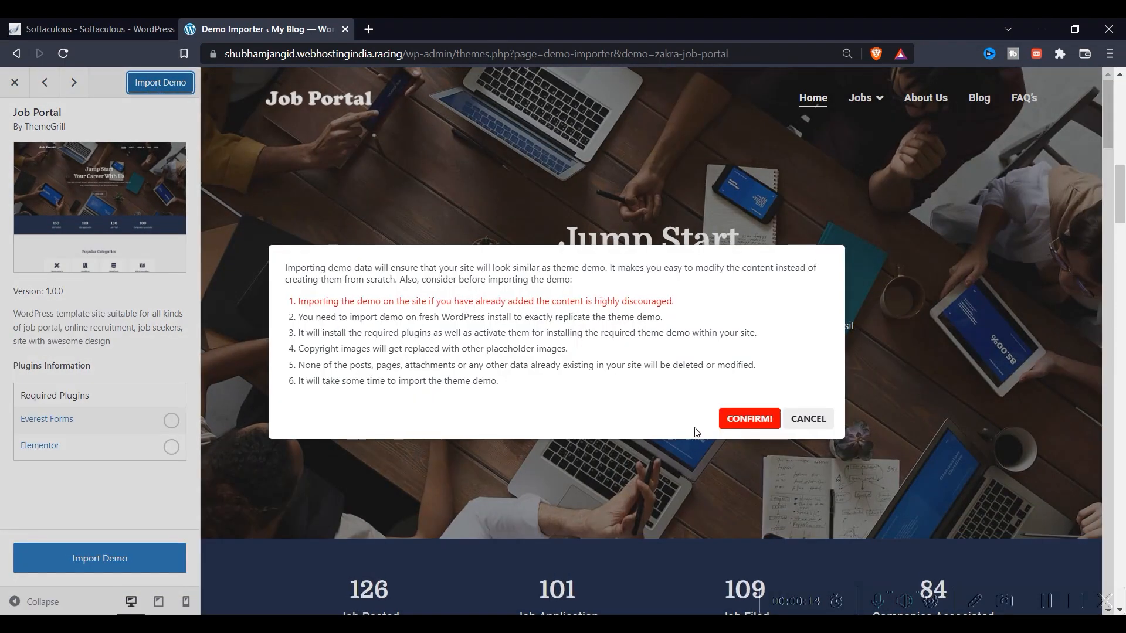
Confirm the Job Portal demo import so Everest Forms and Elementor get installed
left_click(746, 418)
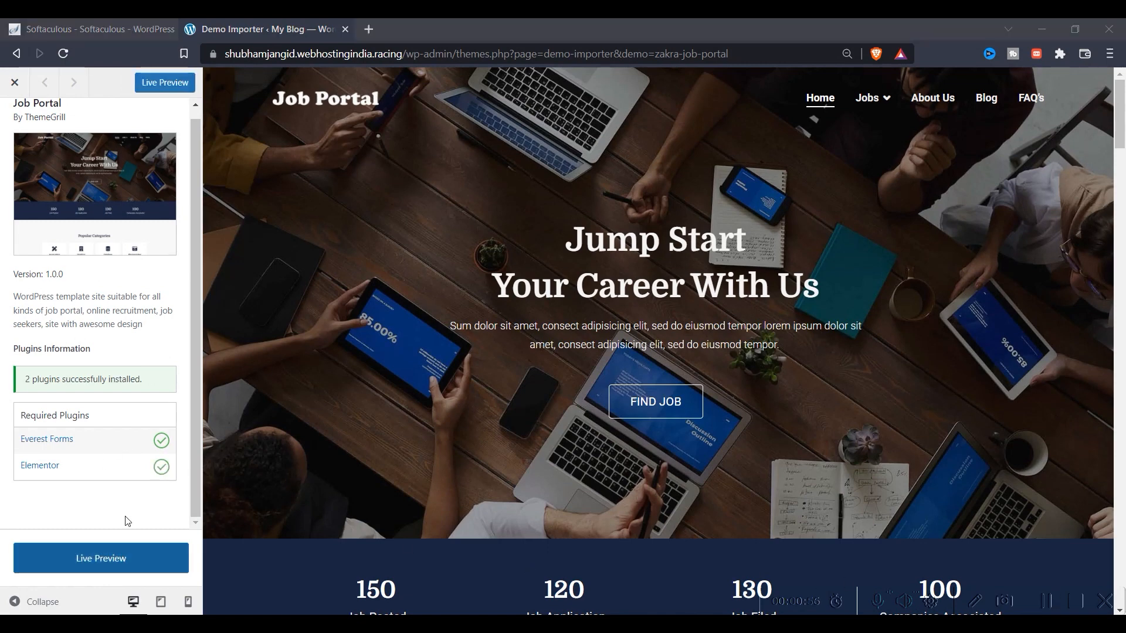
Open the imported site live and scroll through Popular Categories, job cards and the app banner
left_click(88, 557)
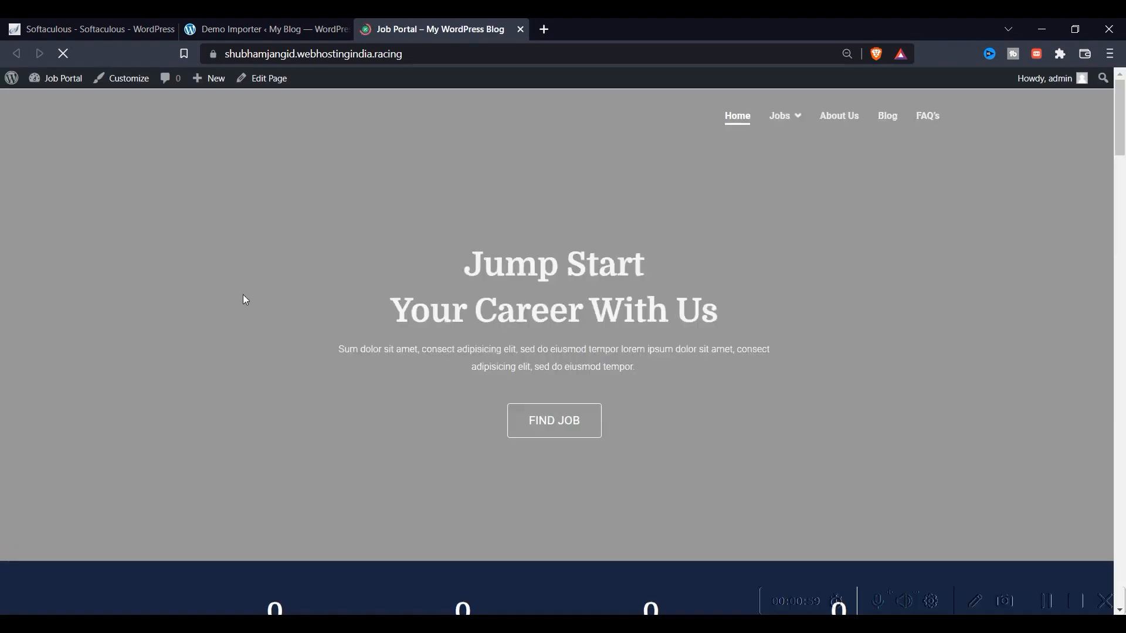
left_click_drag(462, 270, 593, 281)
left_click_drag(515, 311, 702, 321)
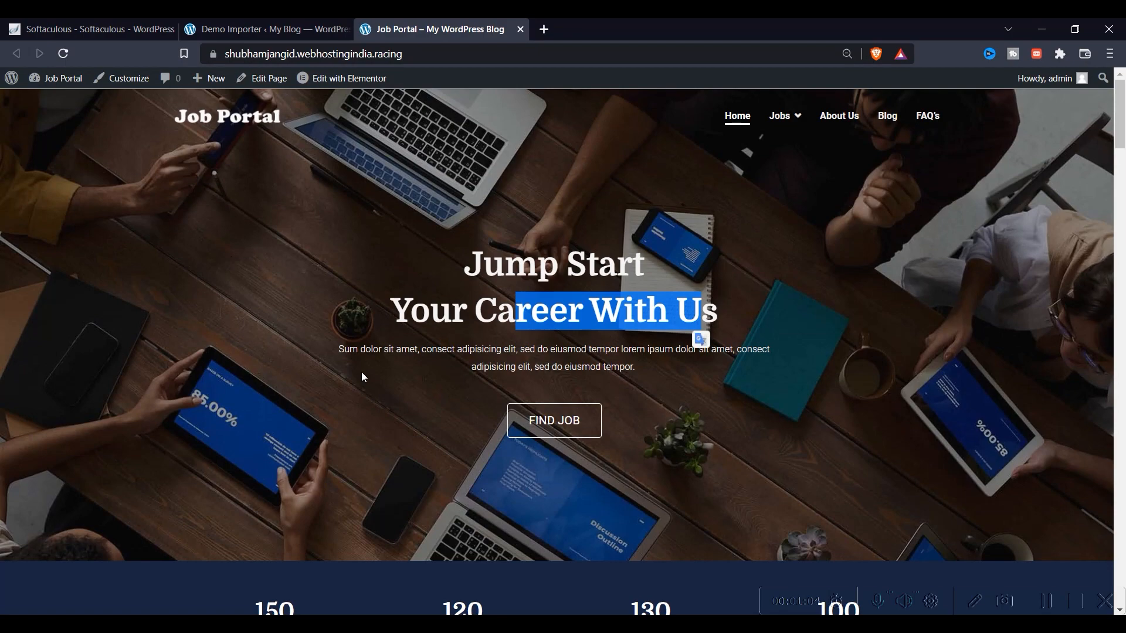
scroll(510, 343, "down", 9)
left_click_drag(424, 287, 605, 294)
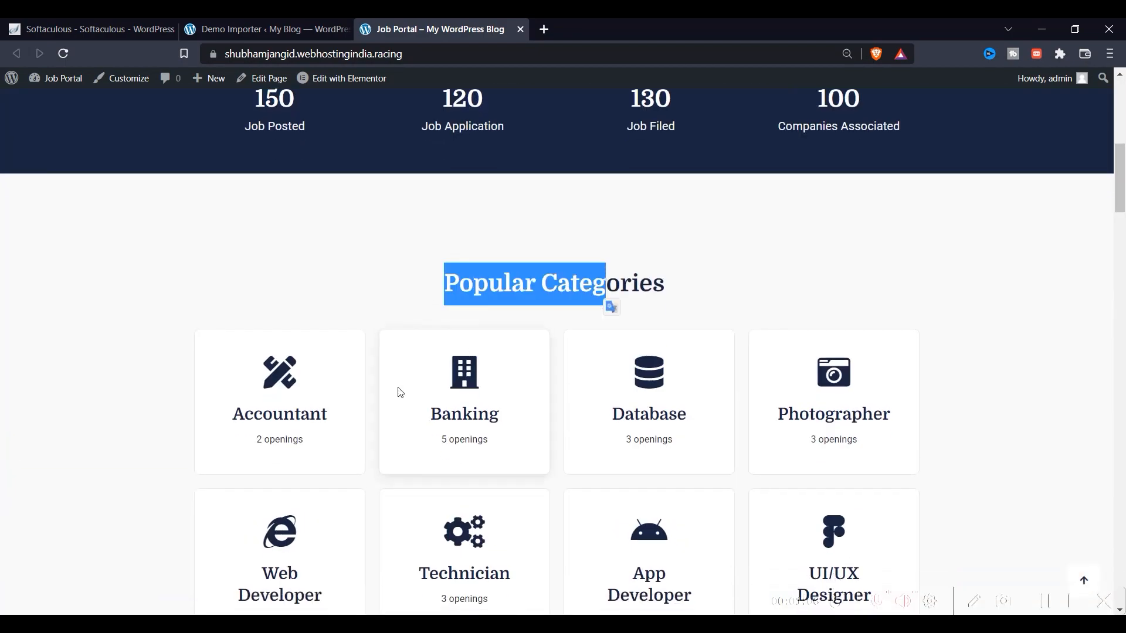
scroll(414, 385, "down", 3)
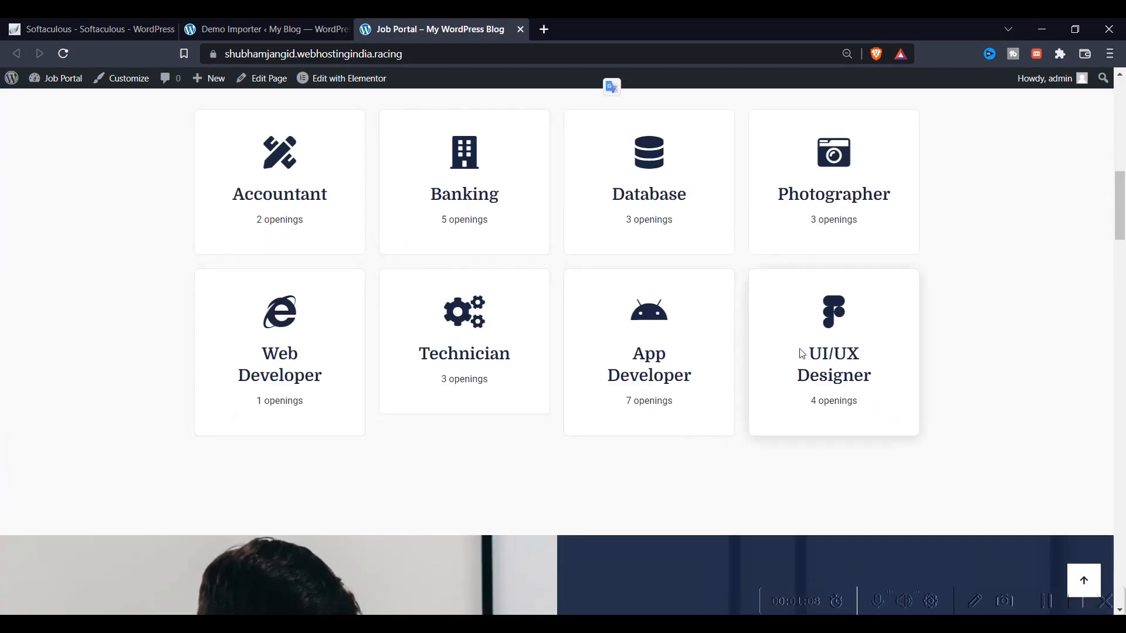
scroll(442, 334, "down", 11)
scroll(516, 352, "down", 15)
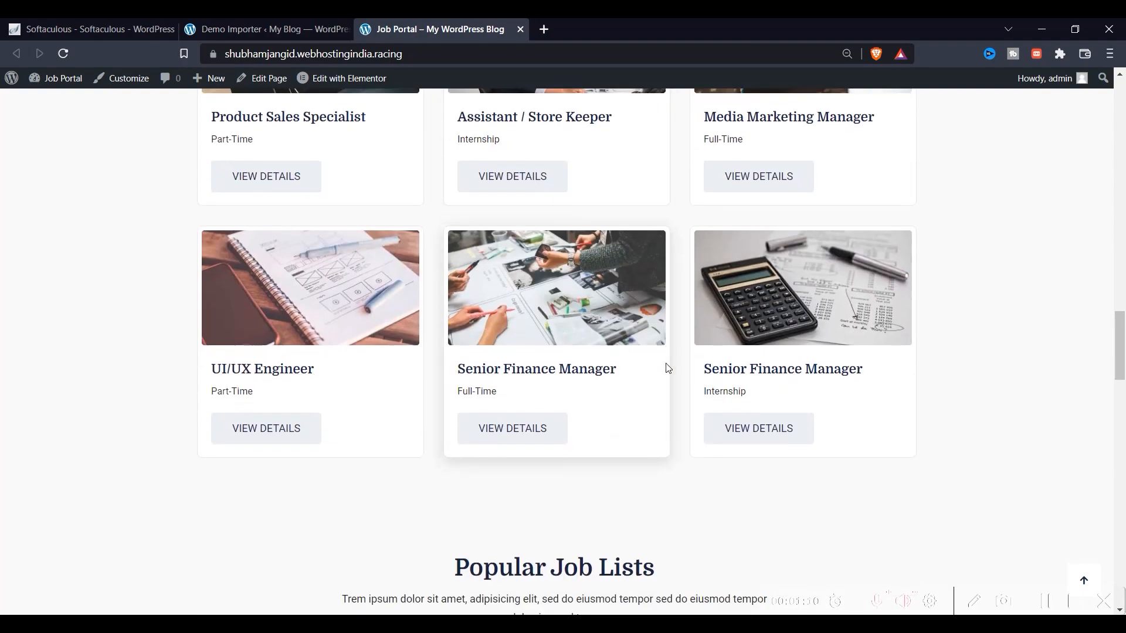
scroll(426, 424, "up", 10)
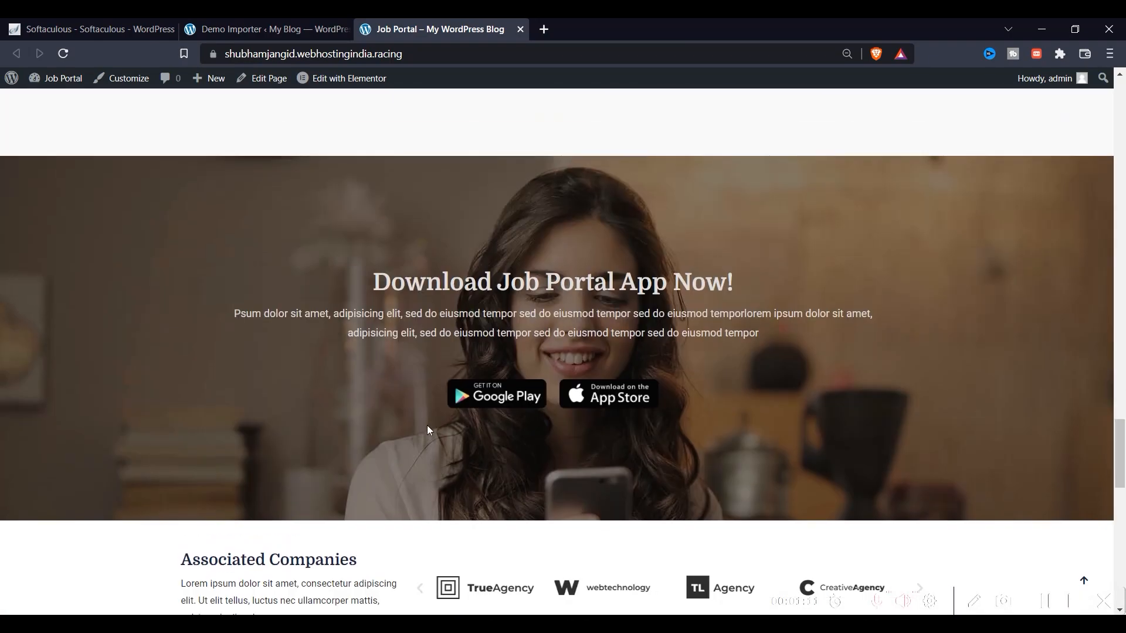
Close the Demo Importer tab and enter the new site's admin dashboard via Softaculous
left_click(279, 28)
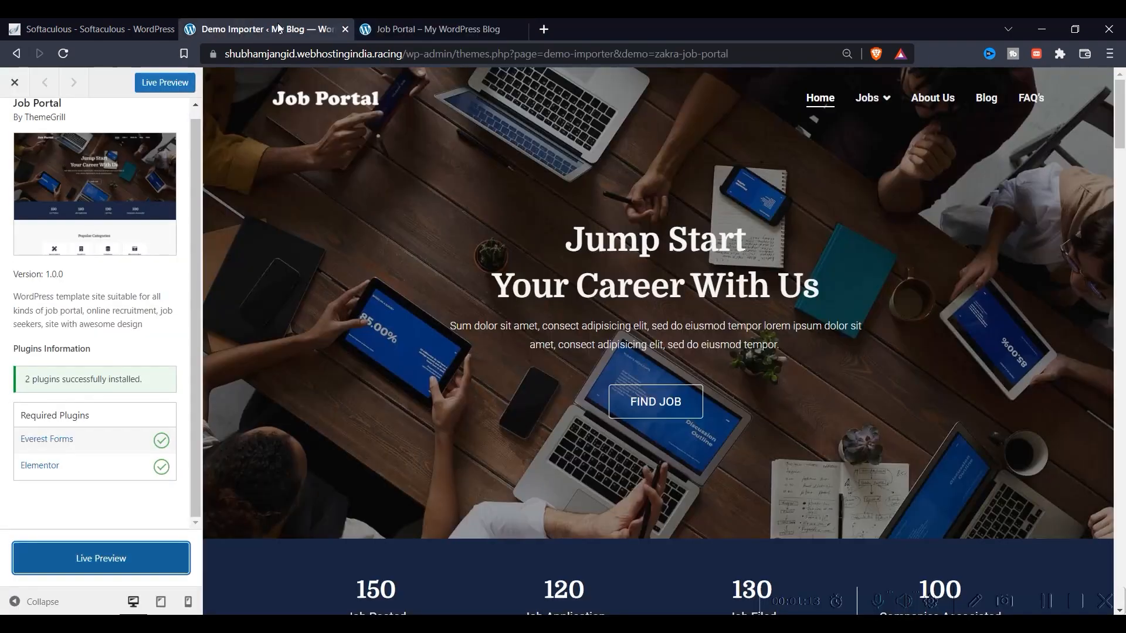
left_click(345, 29)
left_click(88, 28)
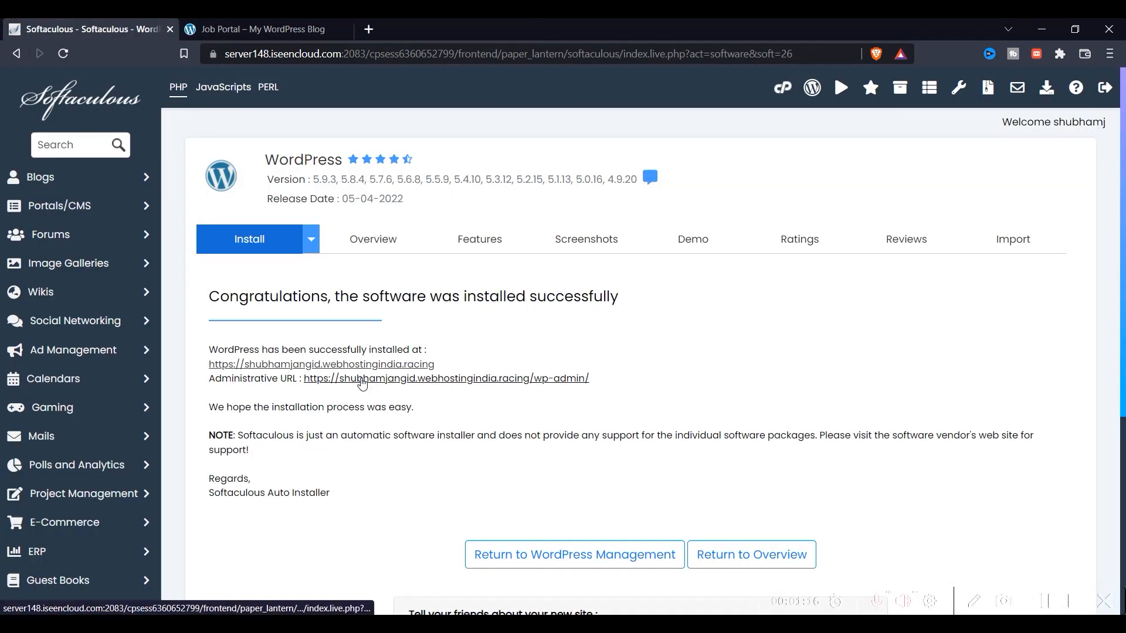
left_click(328, 381)
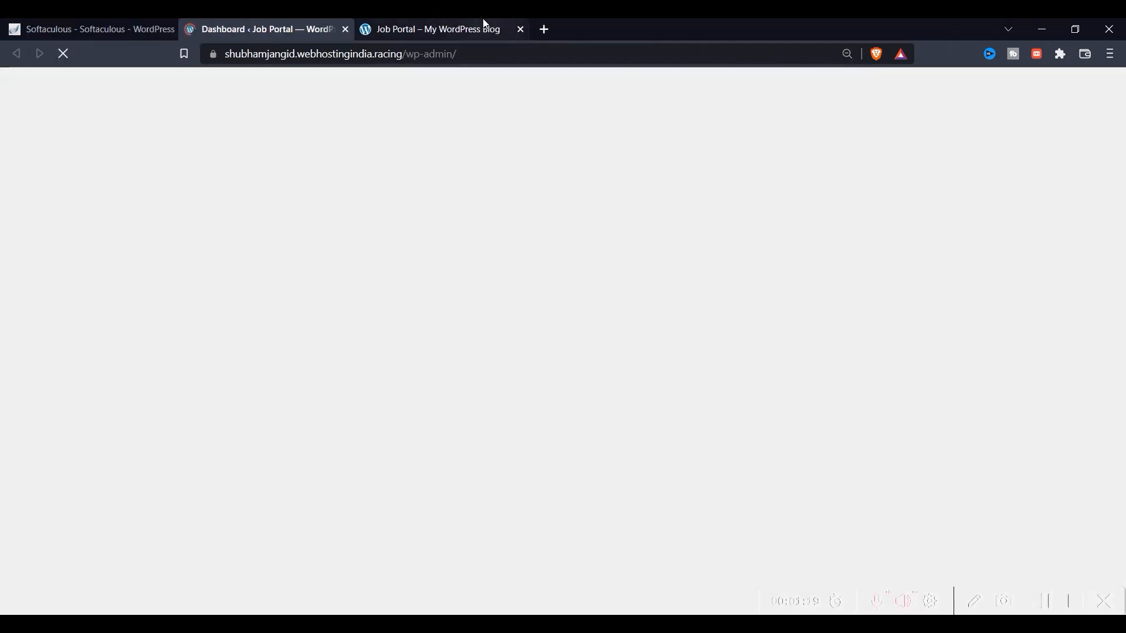
left_click(485, 27)
left_click(262, 30)
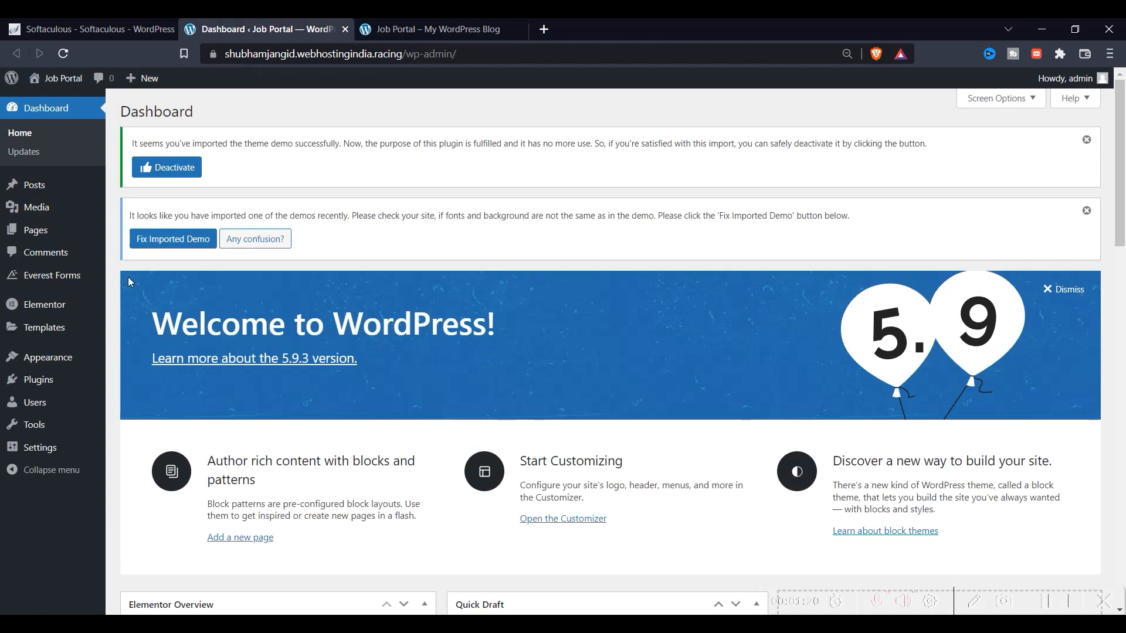
Look at All Pages, then show the Posts list with the imported job posts
mouse_move(51, 232)
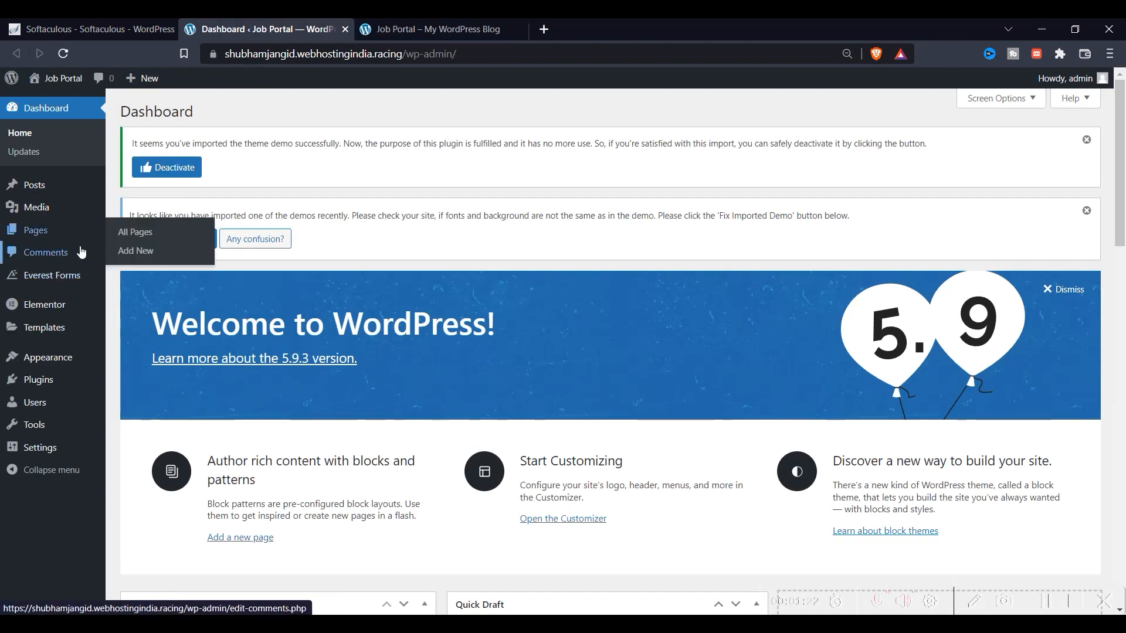
left_click(135, 232)
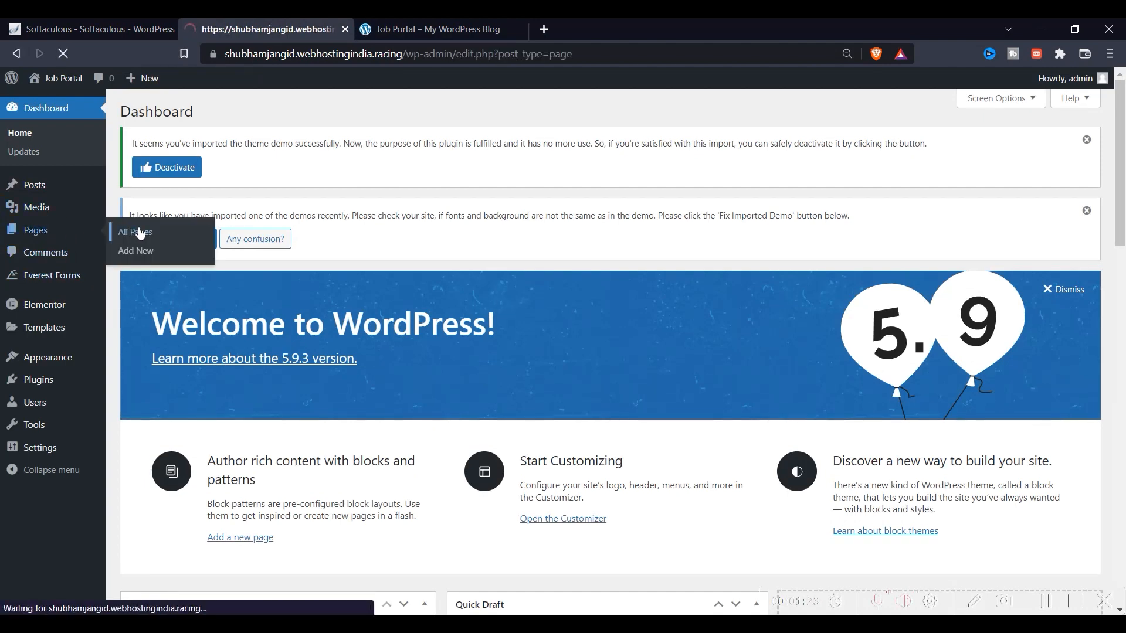
scroll(198, 392, "down", 3)
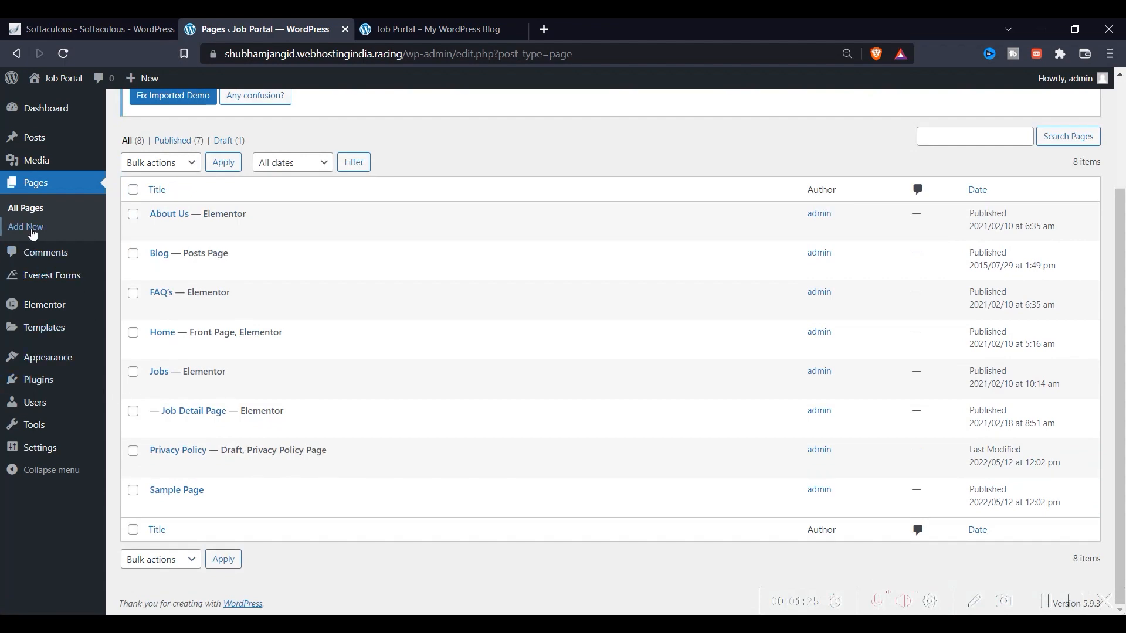
left_click(35, 137)
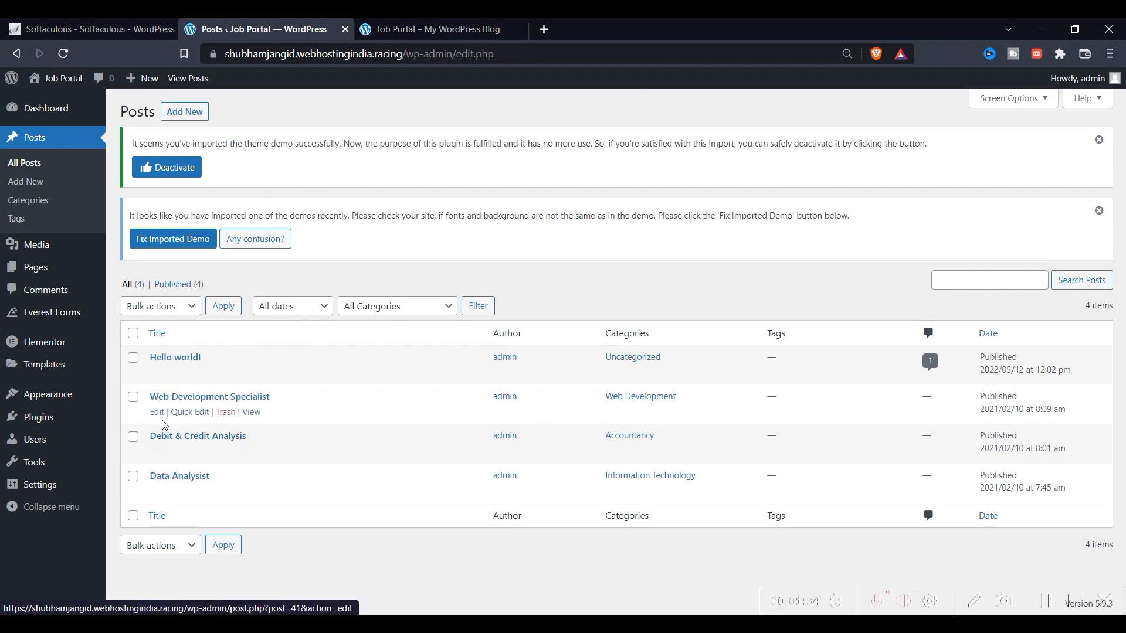
Back on the live site, scroll to the top and try the hero's Find Job link
left_click(387, 29)
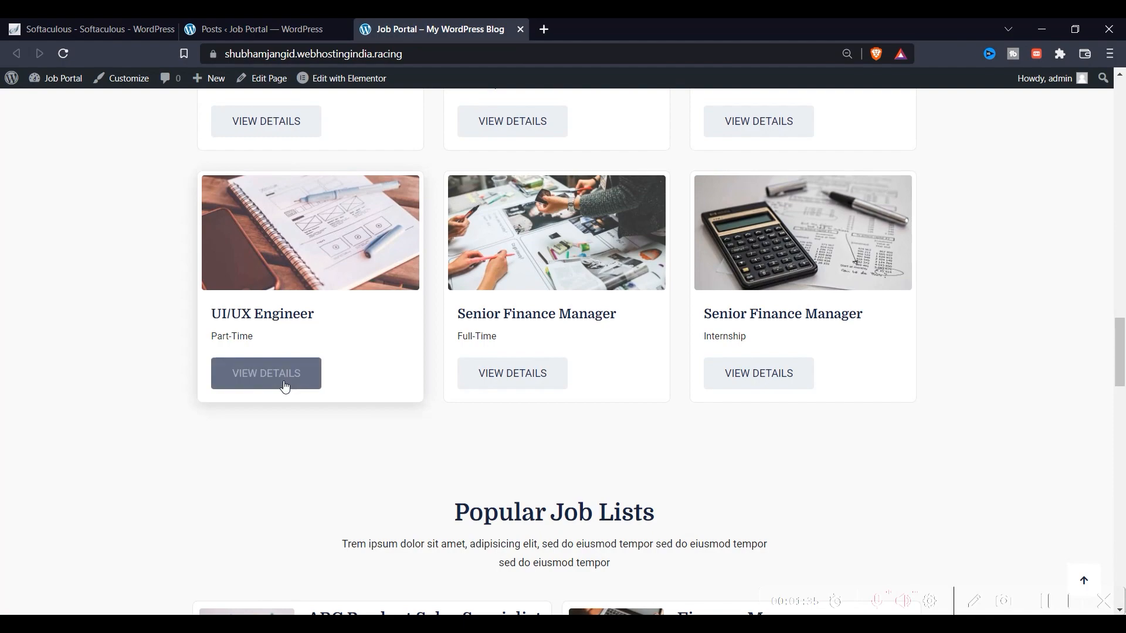
scroll(281, 351, "up", 3)
scroll(329, 292, "up", 10)
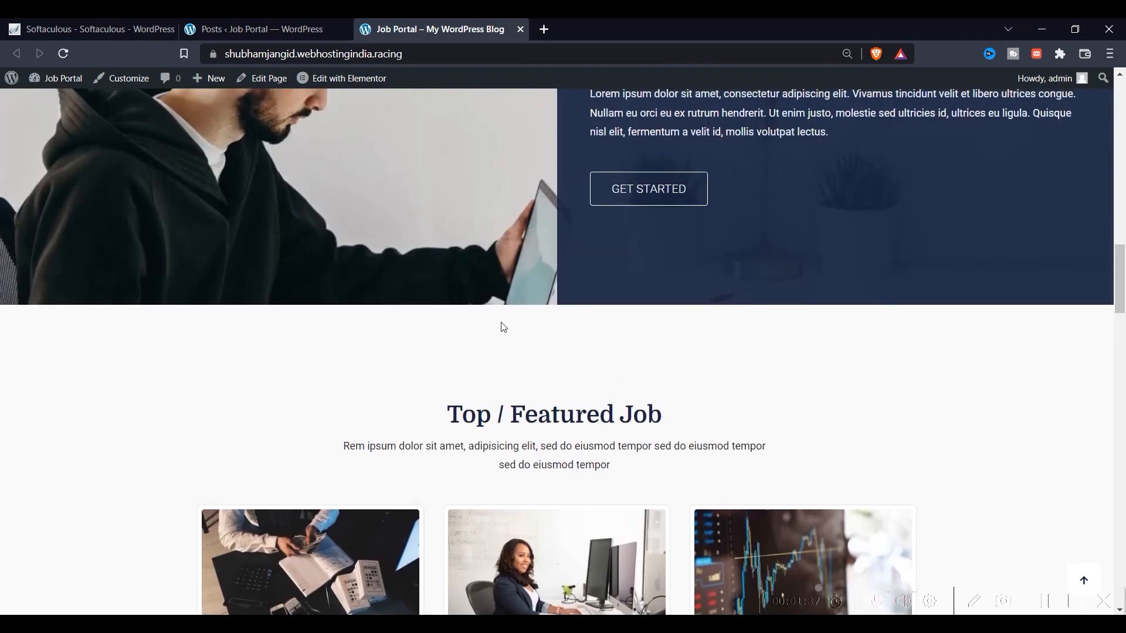
scroll(586, 332, "up", 15)
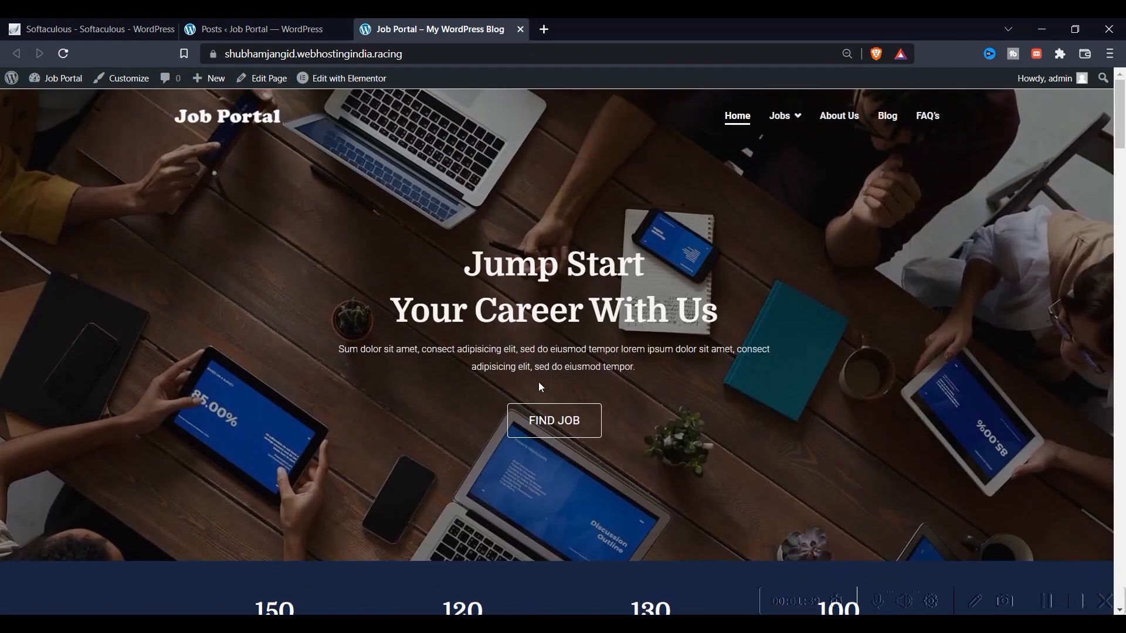
left_click(548, 423)
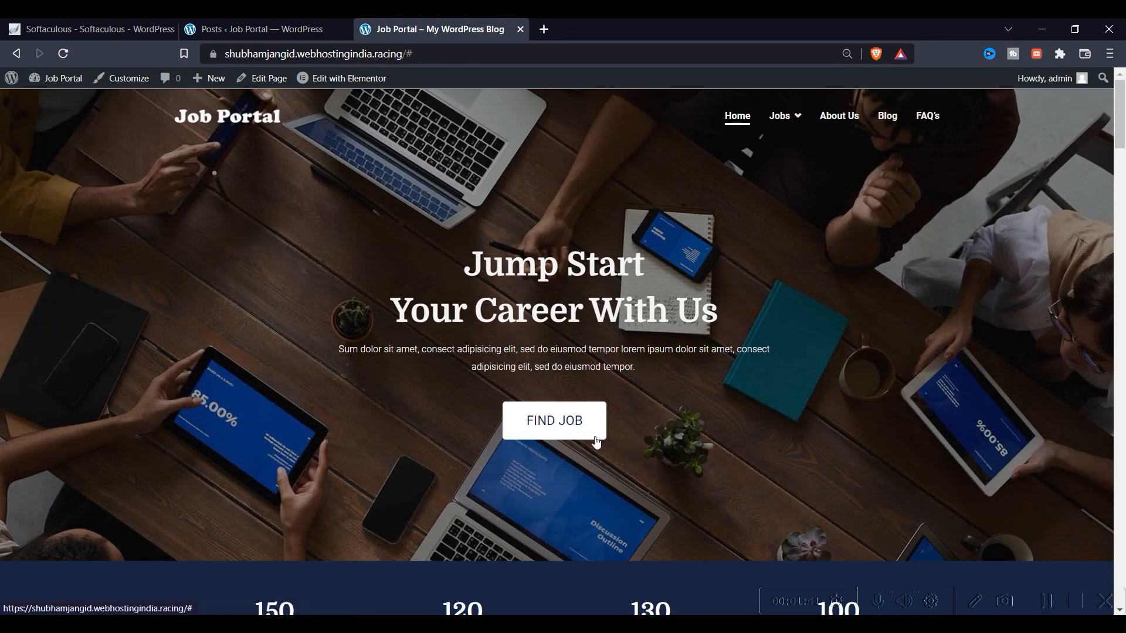
Open the /jobs/ Browse Jobs page from the header menu, then return home
scroll(597, 442, "down", 1)
scroll(597, 443, "down", 2)
scroll(540, 276, "up", 3)
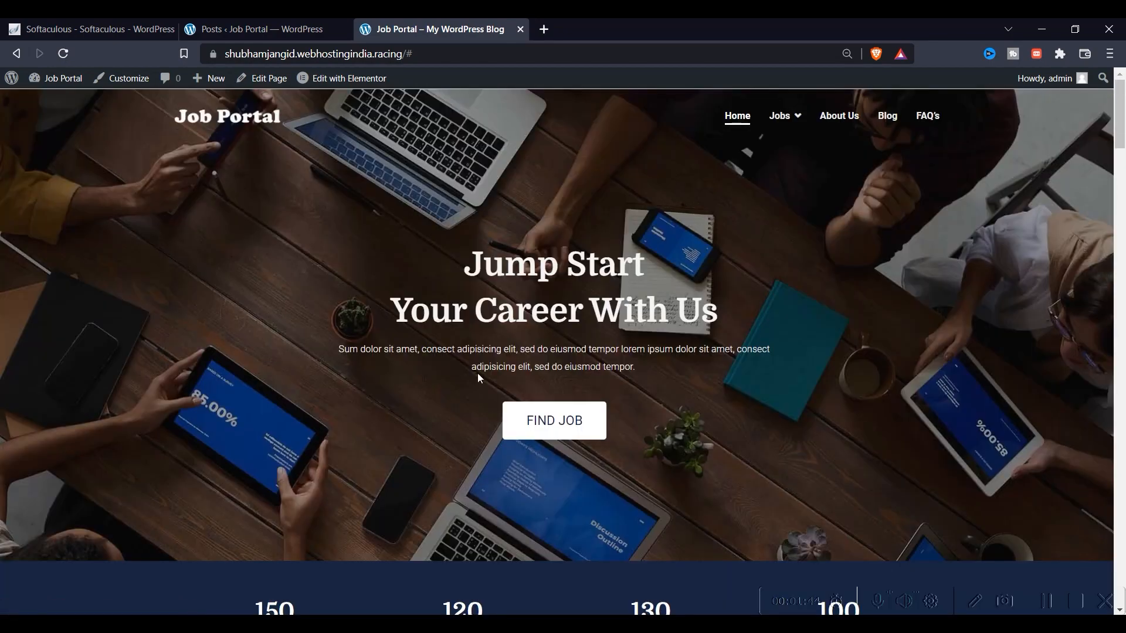
scroll(536, 385, "down", 12)
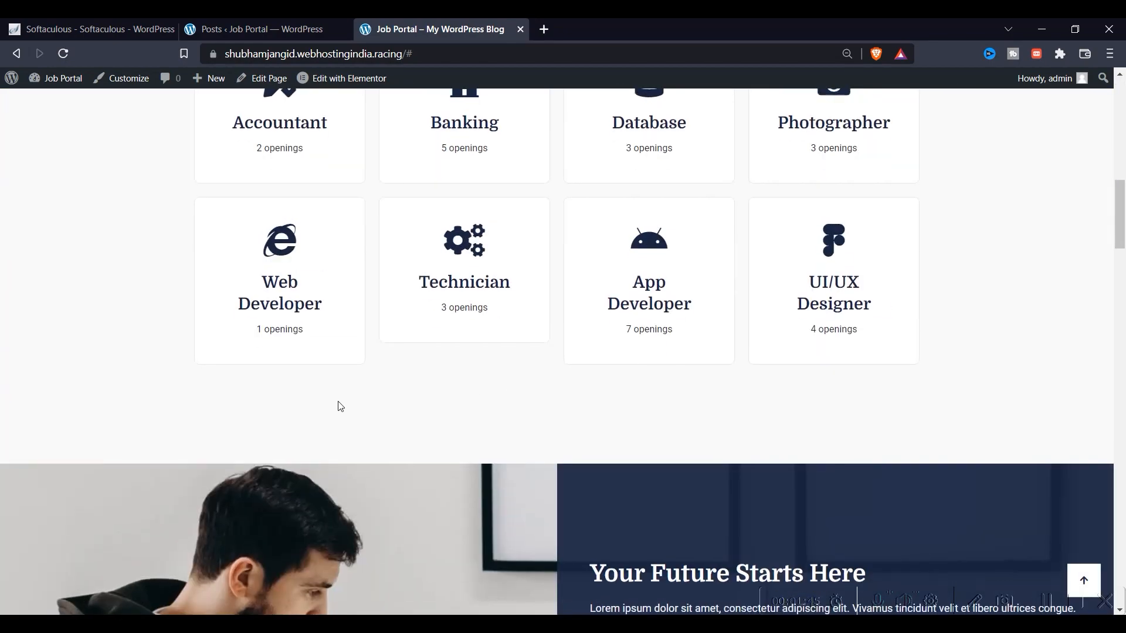
scroll(431, 396, "up", 5)
scroll(431, 396, "up", 8)
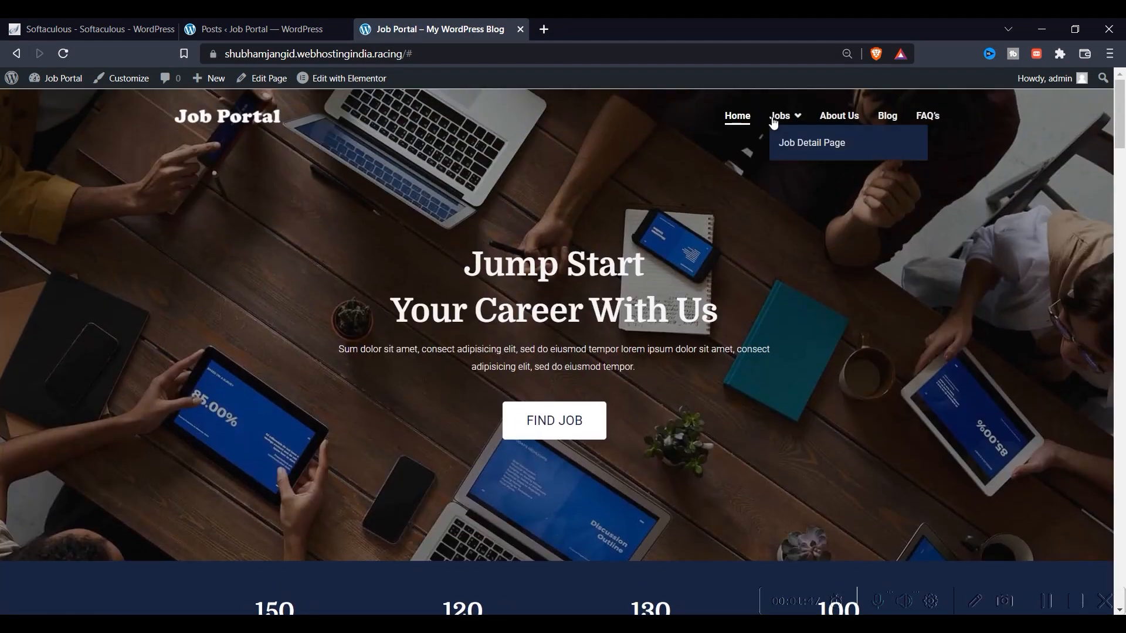
left_click(780, 115)
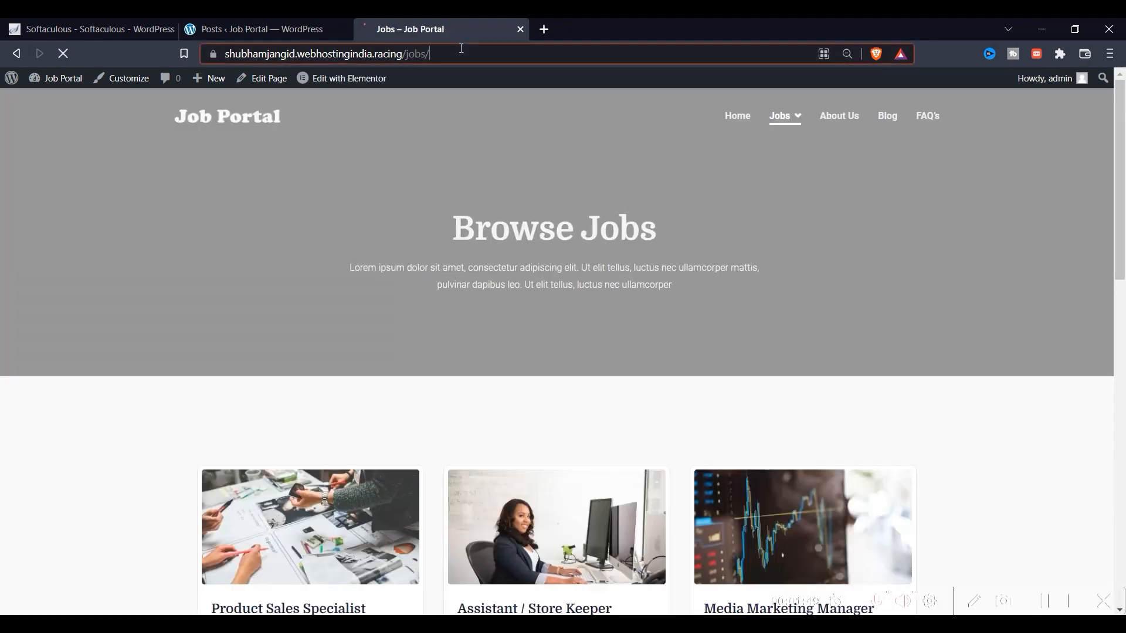
left_click(462, 48)
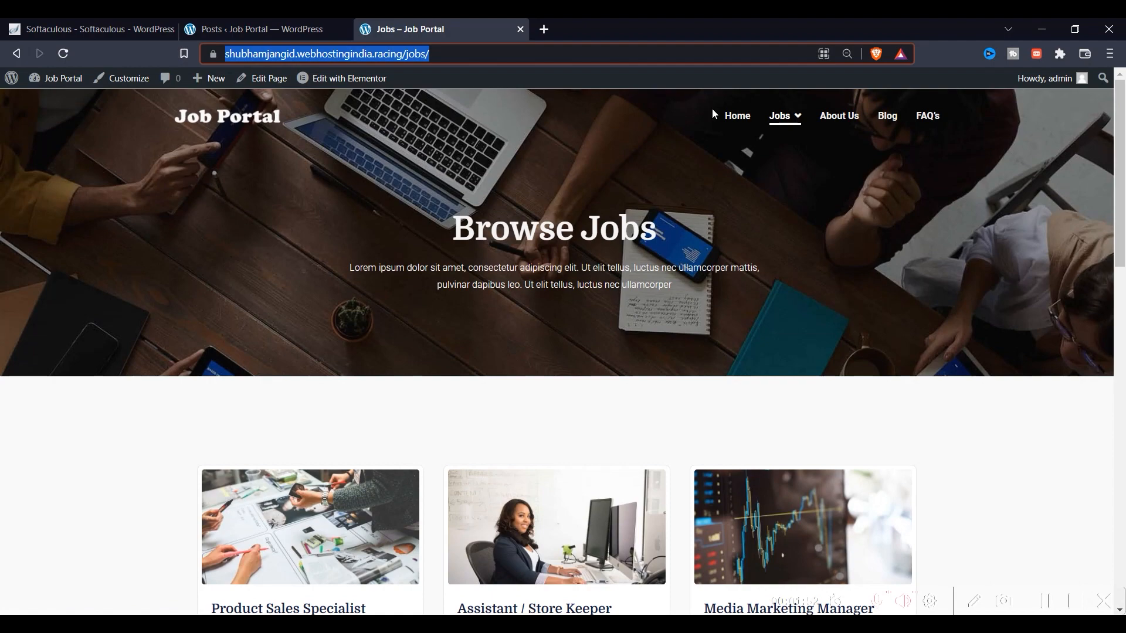
left_click(734, 116)
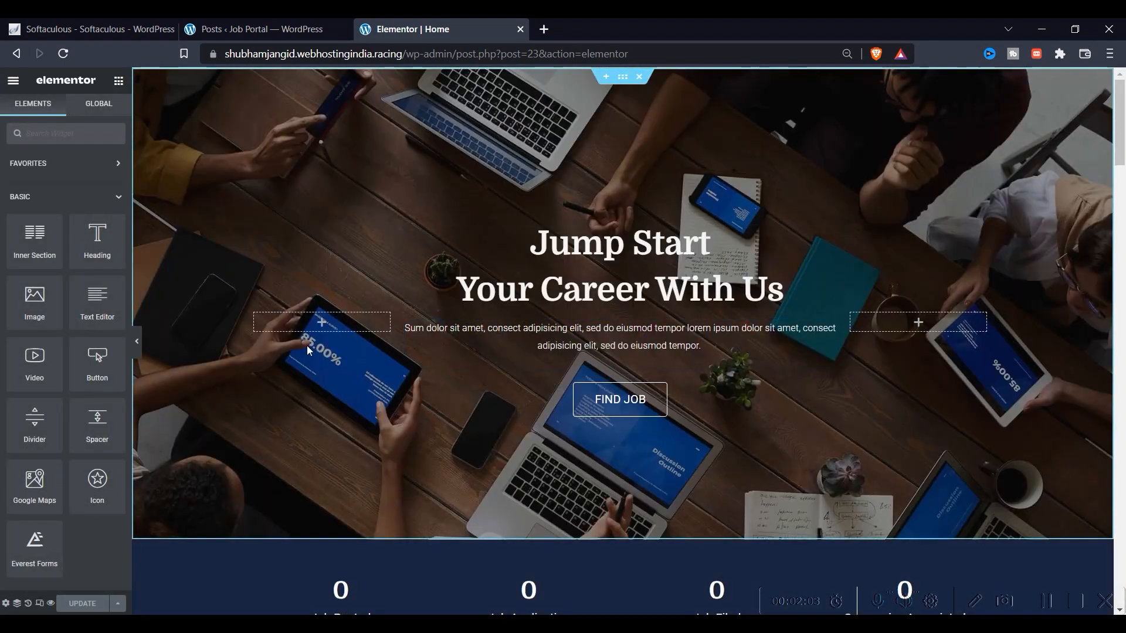
Check the FIND JOB button's link points to /jobs/ and update the home page
scroll(619, 237, "down", 3)
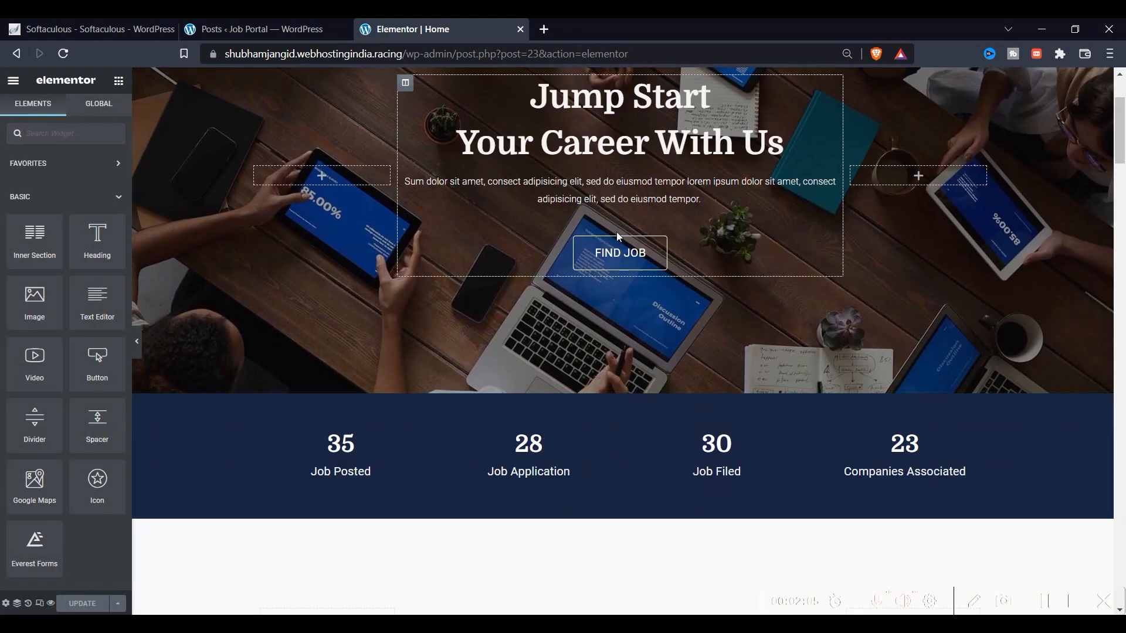
left_click(620, 252)
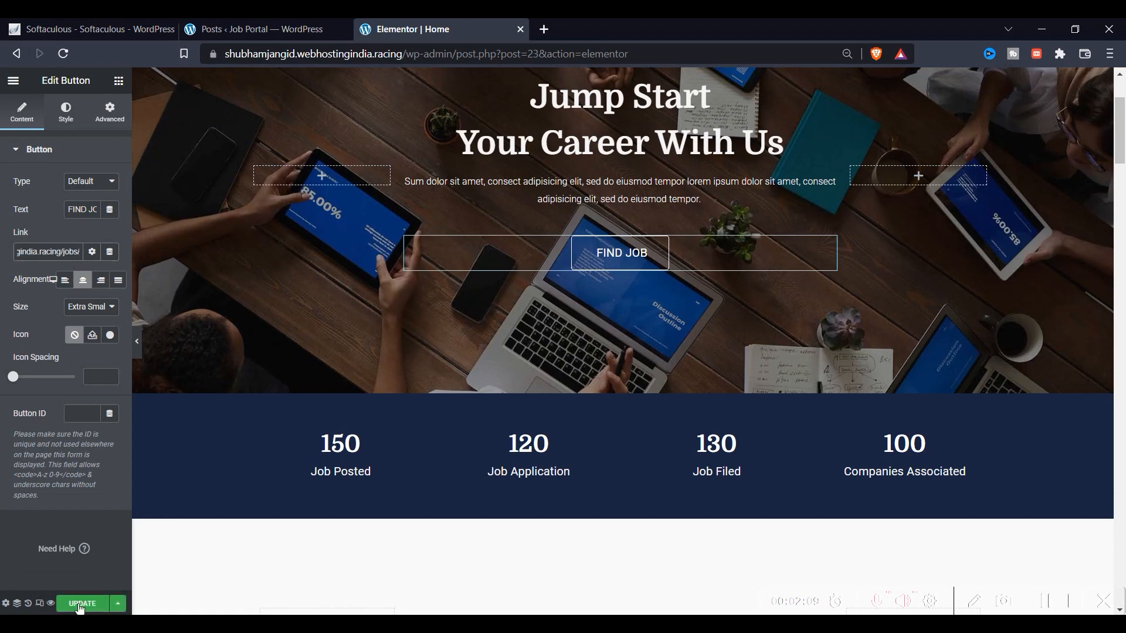
left_click(81, 604)
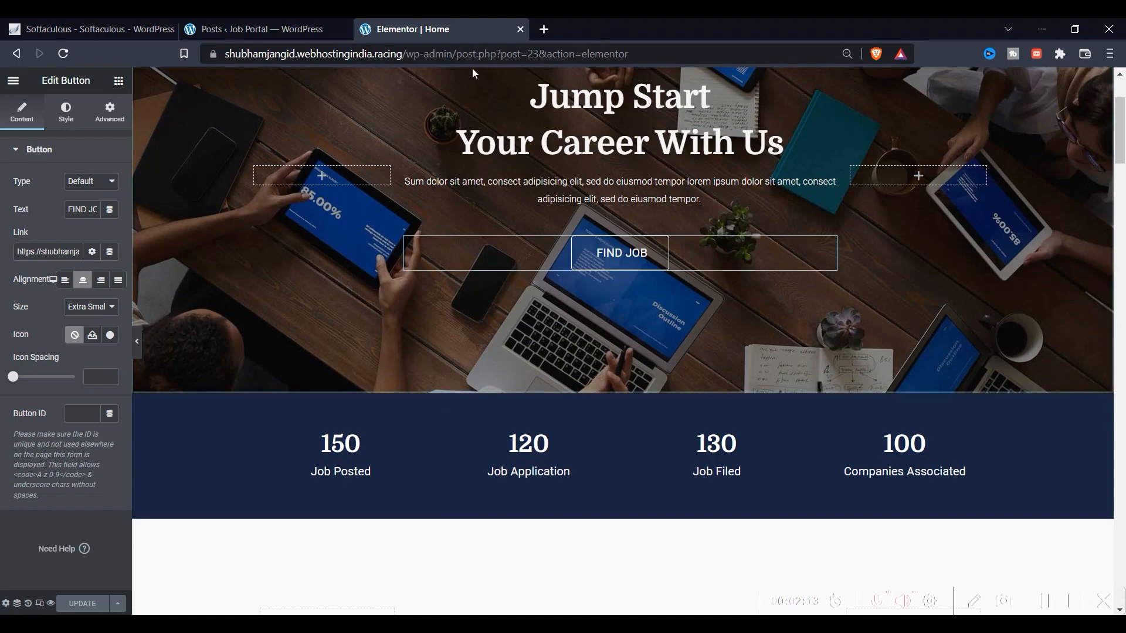
Remove the wp-admin path from the address to load the public front page
left_click_drag(437, 54, 663, 54)
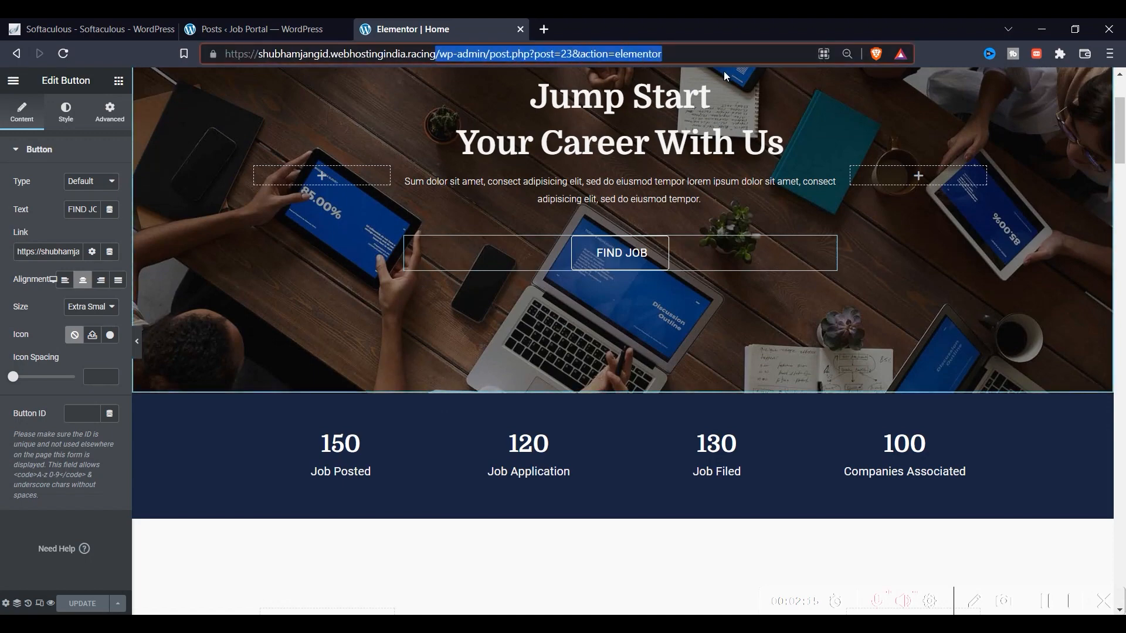
key("BackSpace")
key("Return")
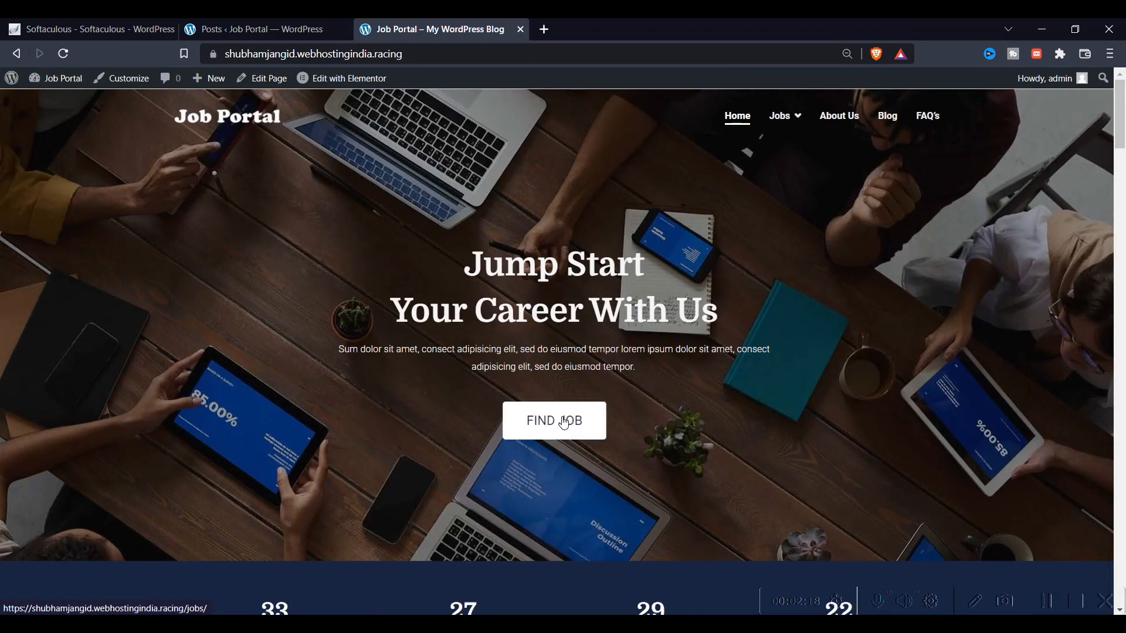
Follow FIND JOB to the Jobs page and scroll through the job cards
left_click(554, 420)
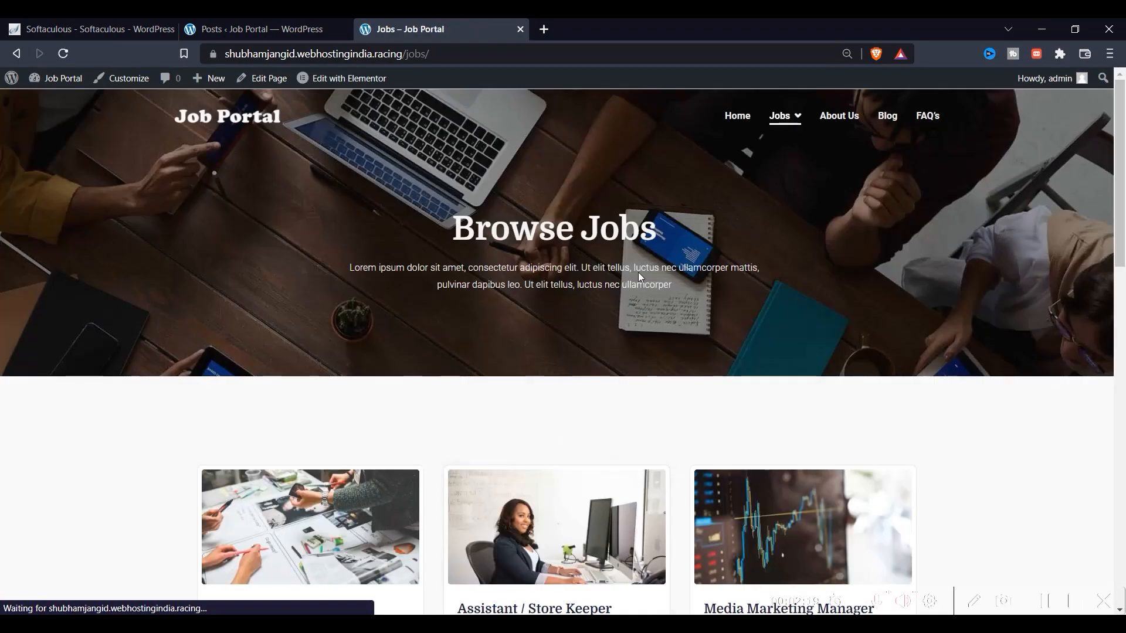
scroll(493, 303, "down", 5)
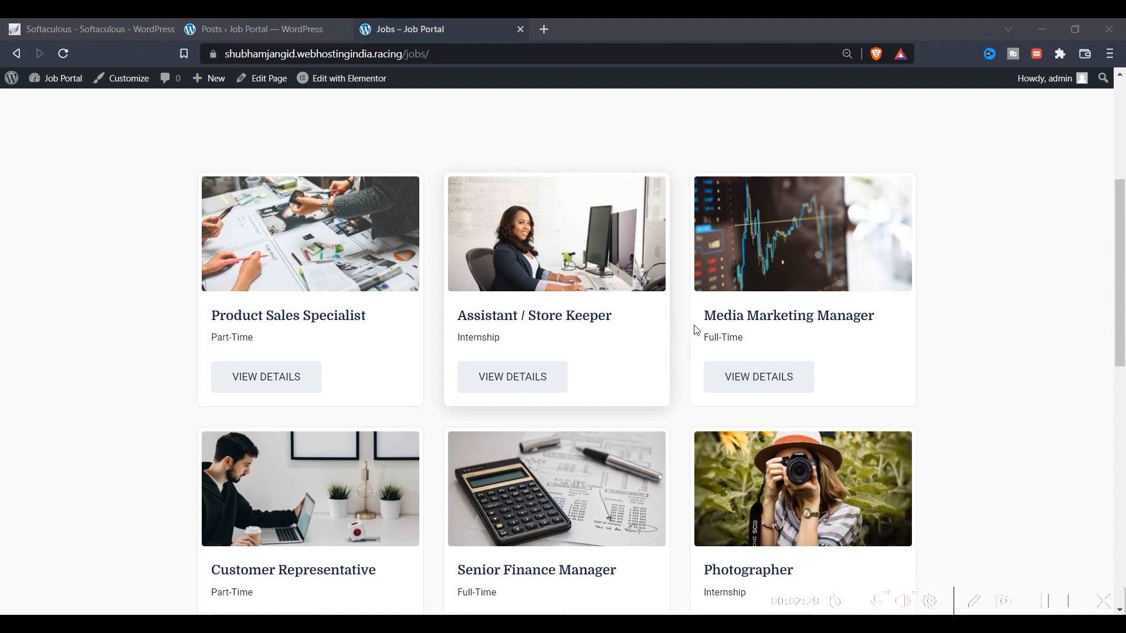
scroll(761, 334, "down", 3)
scroll(368, 396, "down", 3)
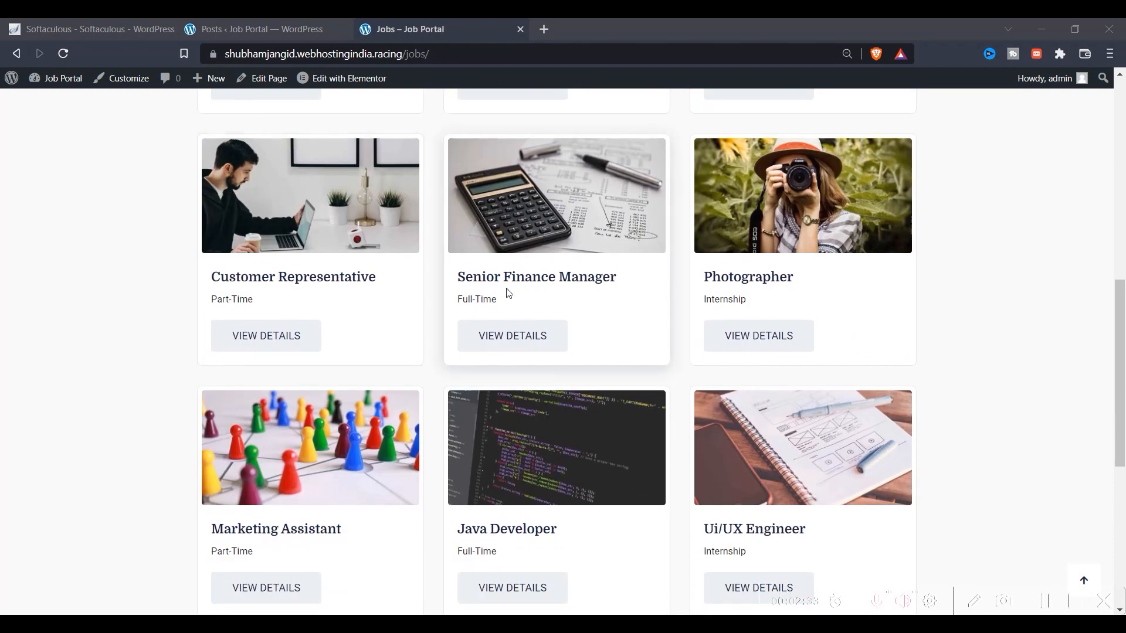
scroll(758, 312, "down", 4)
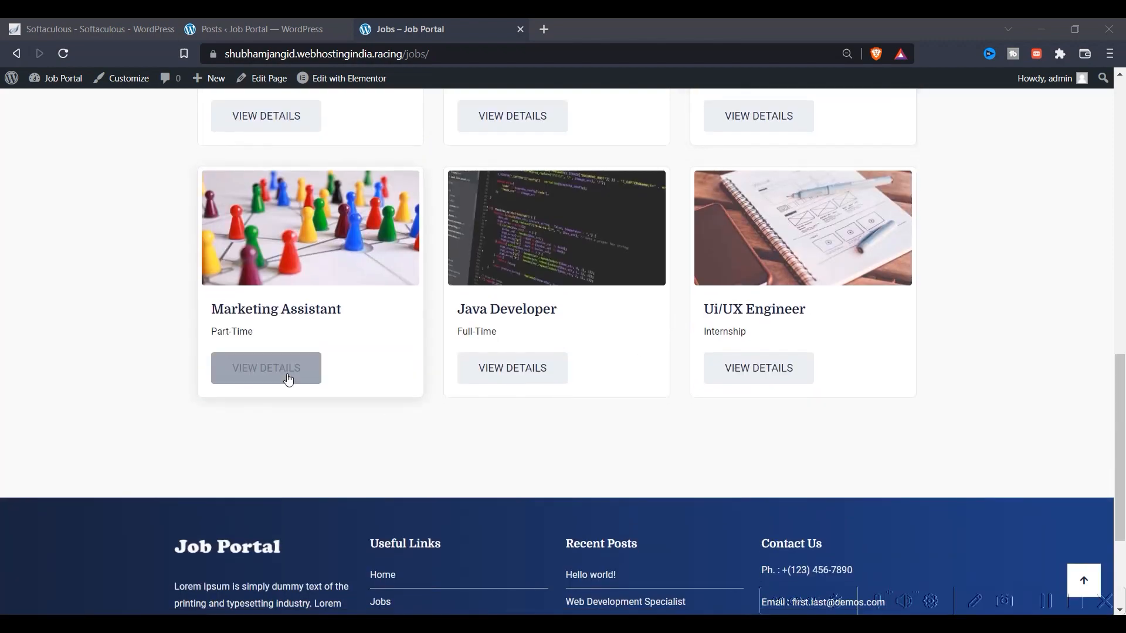
scroll(371, 414, "up", 10)
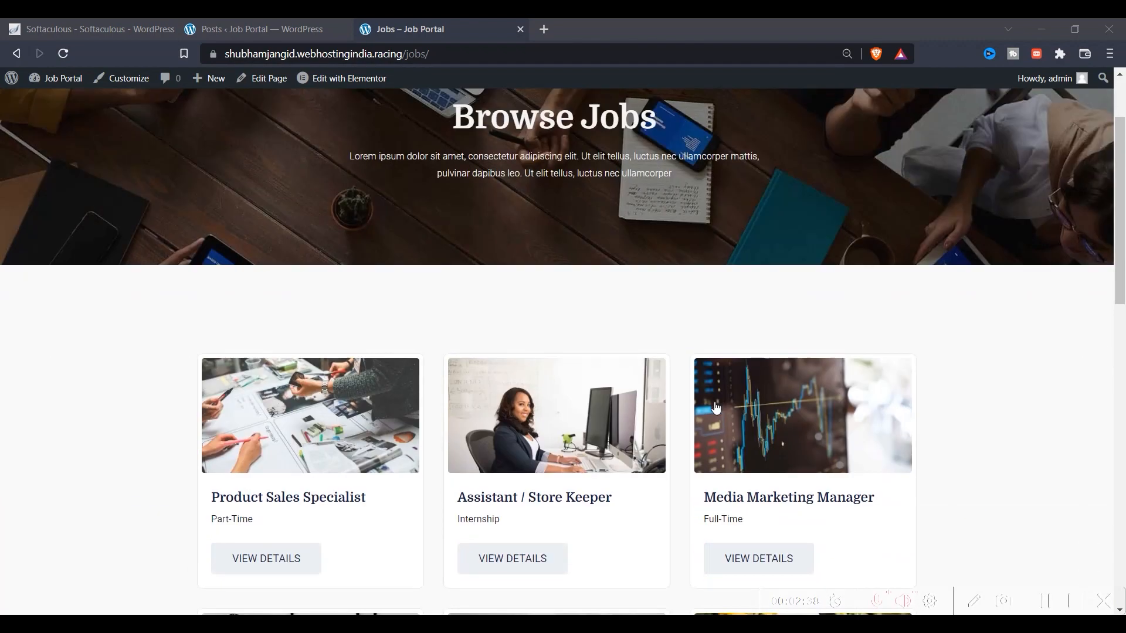
scroll(733, 393, "down", 3)
Try VIEW DETAILS on several jobs, including Media Marketing Manager, then return to the home page
left_click(756, 377)
scroll(581, 395, "down", 4)
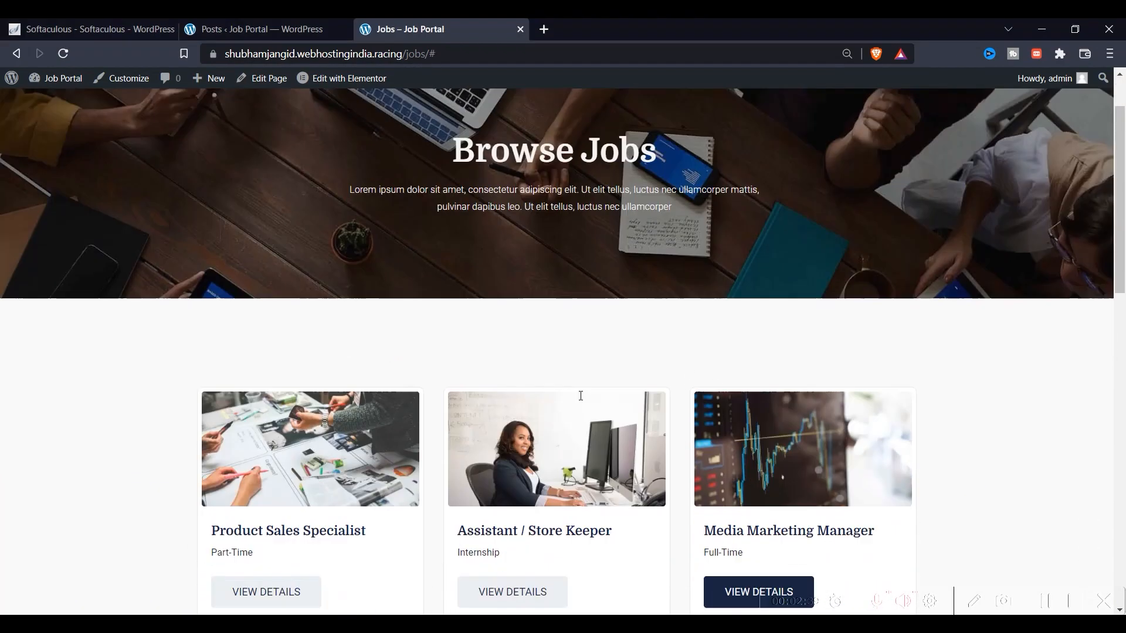
left_click(507, 457)
scroll(263, 398, "down", 9)
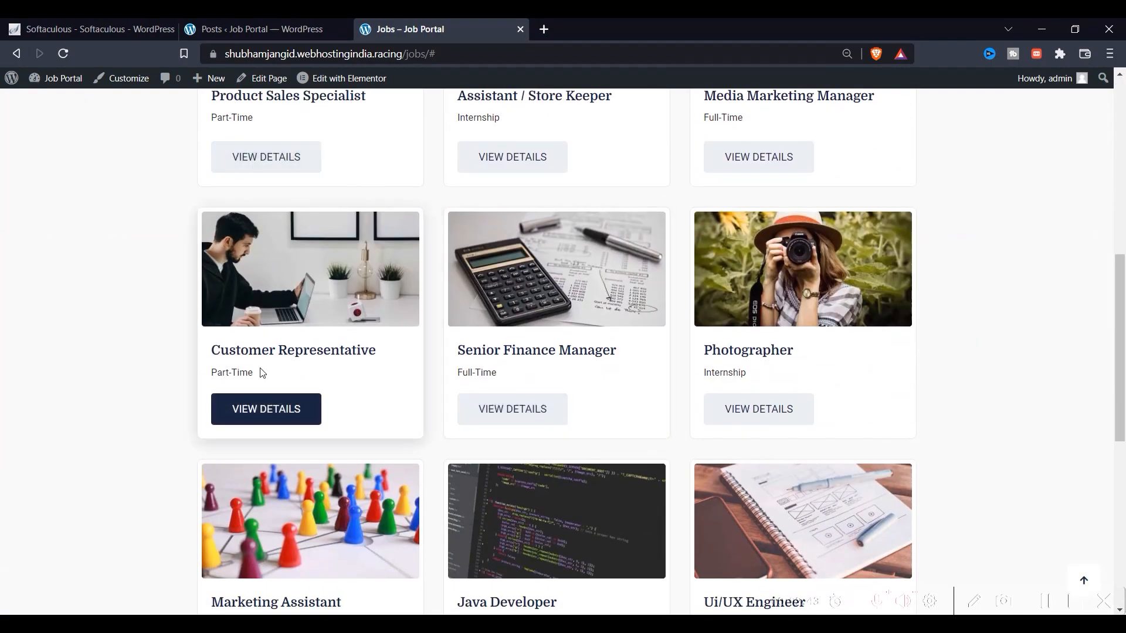
left_click(509, 424)
left_click(749, 125)
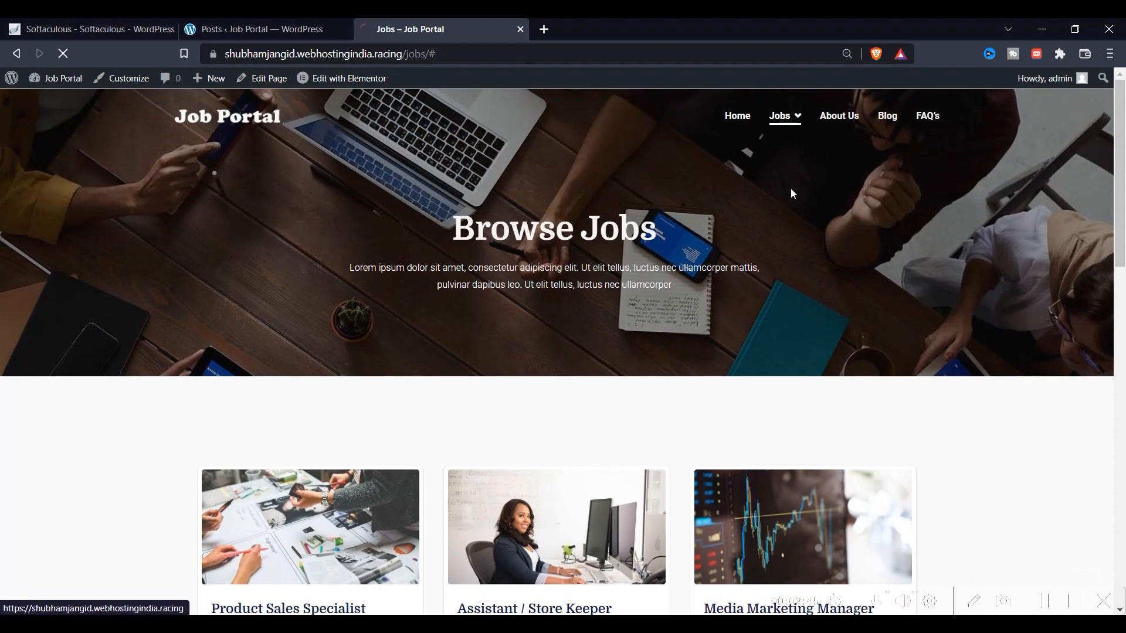
scroll(459, 395, "down", 12)
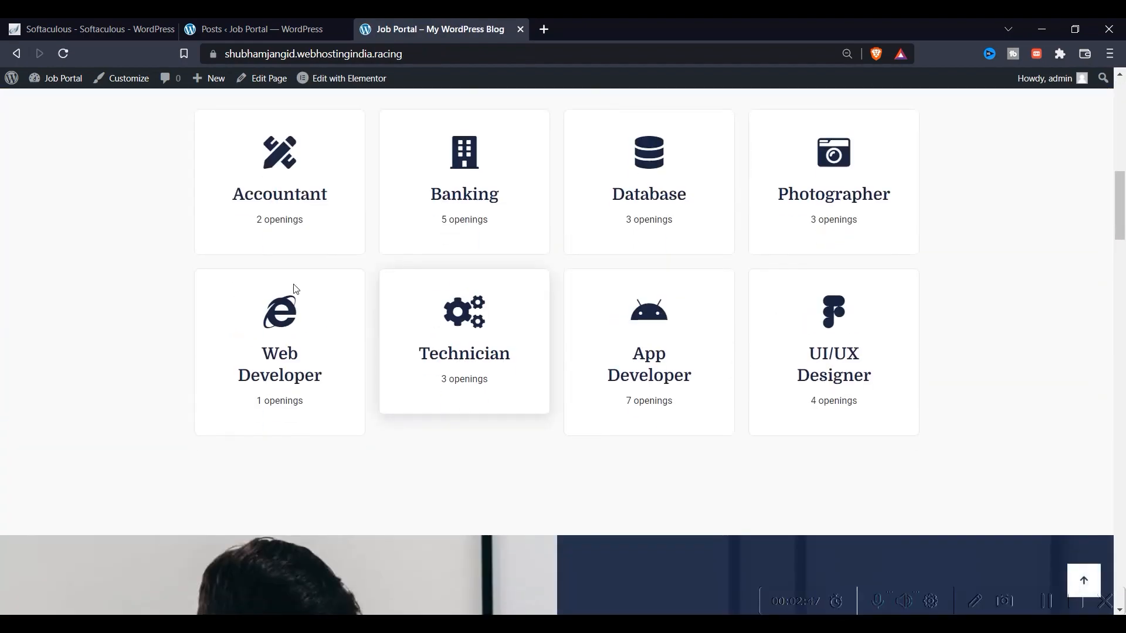
Try the Accountant category and Sr. UI/UX Engineer job links, which both land on Google
left_click(296, 203)
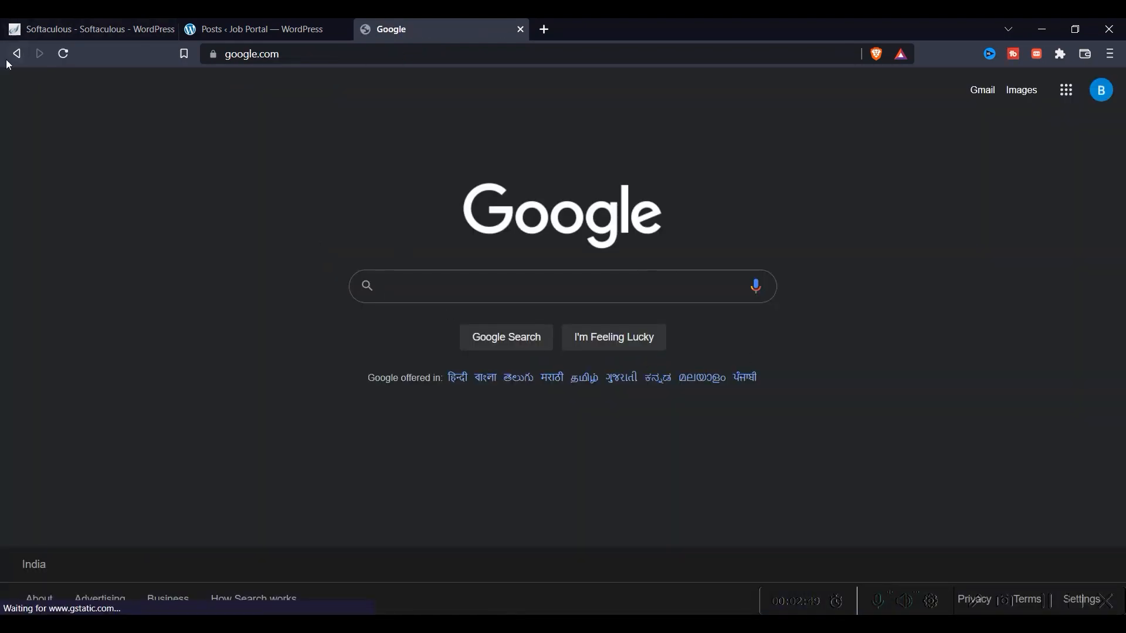
left_click(13, 54)
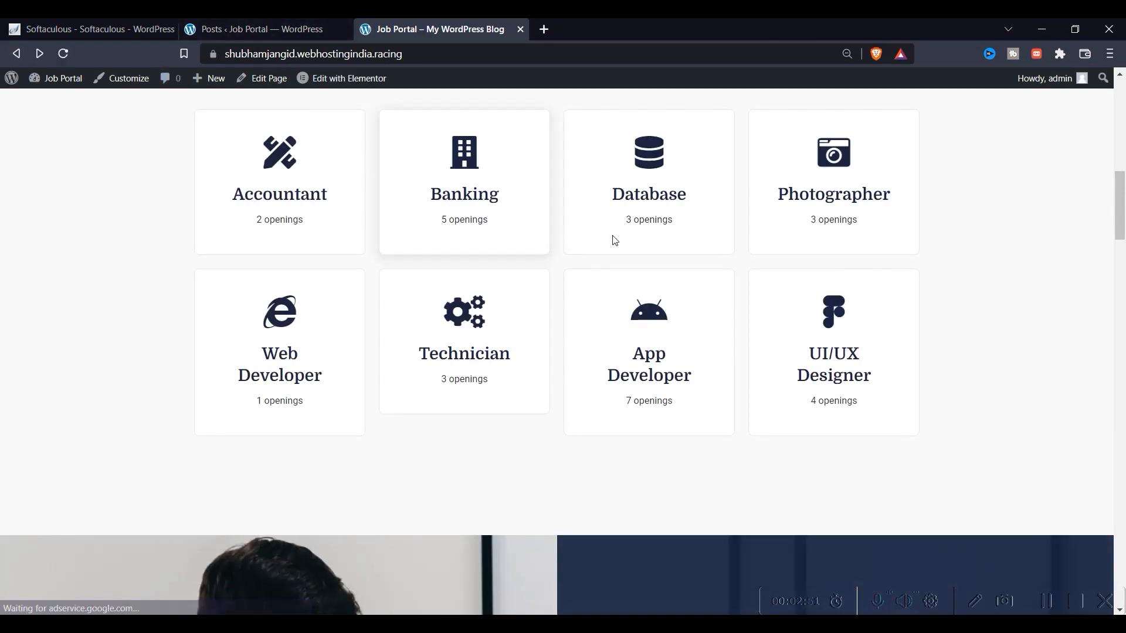
scroll(575, 241, "down", 10)
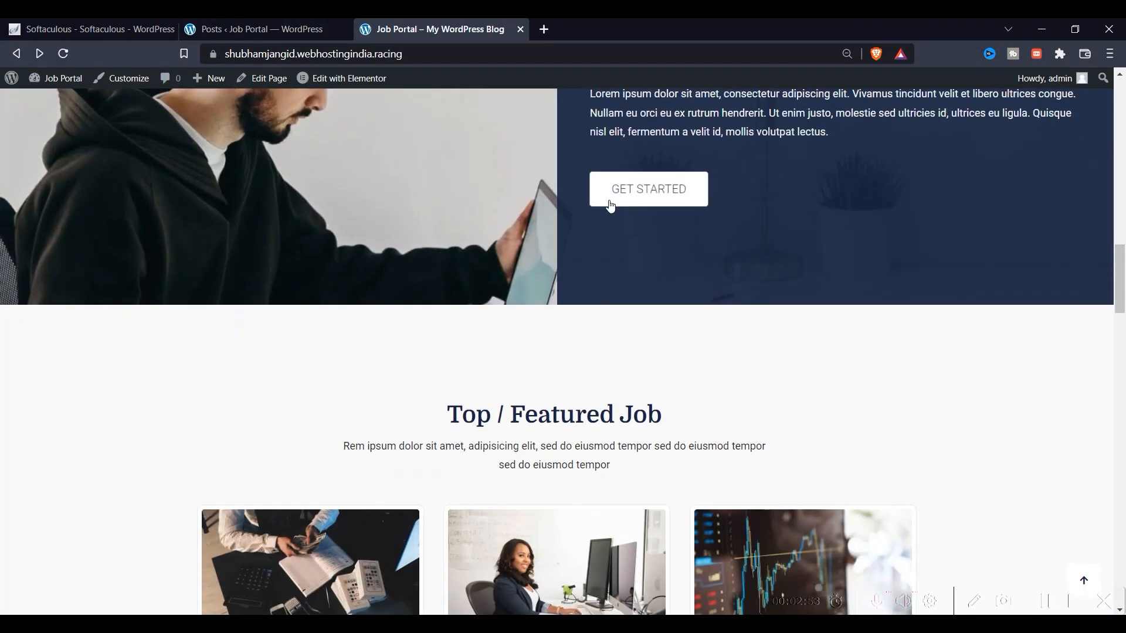
scroll(540, 369, "down", 6)
scroll(523, 389, "down", 8)
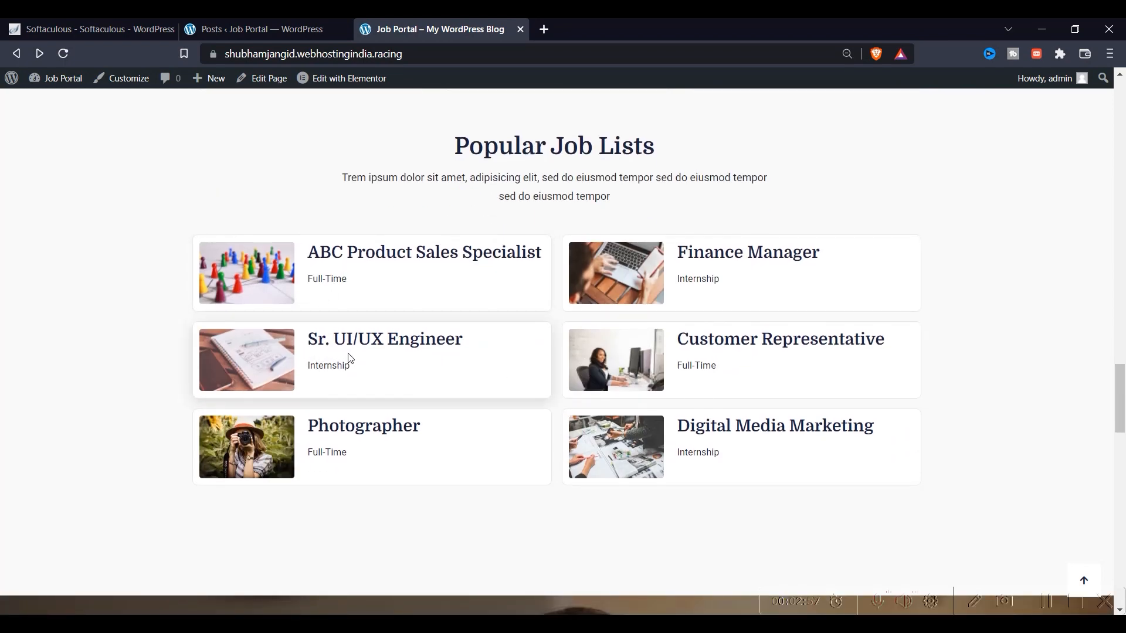
left_click(283, 361)
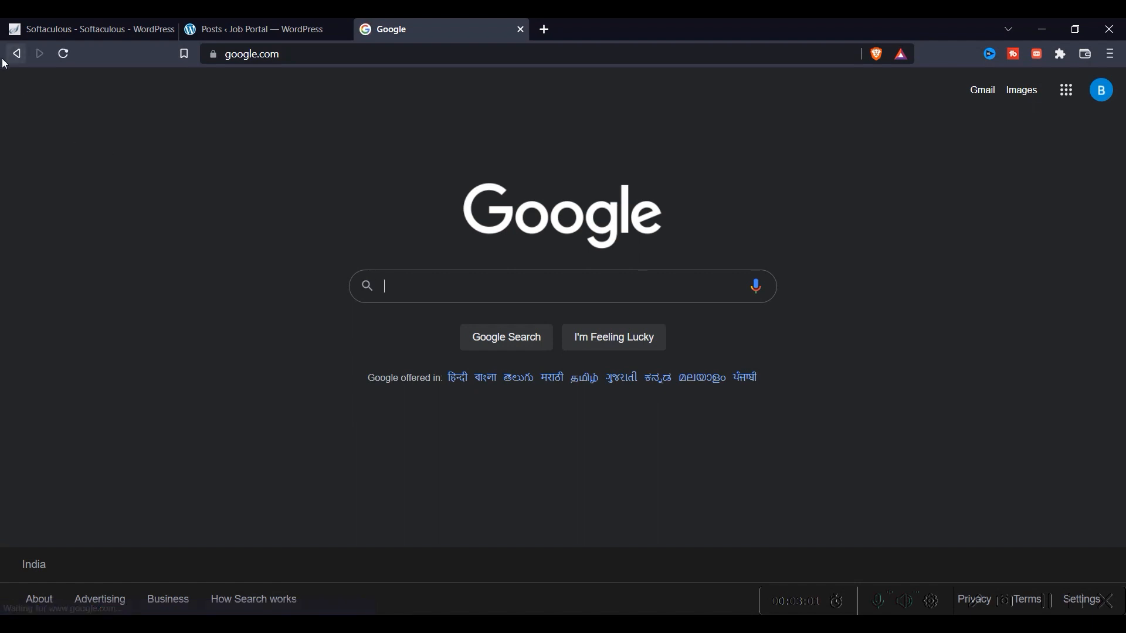
right_click(8, 57)
Close the Google tab and open the Web Development Specialist post for editing
left_click(216, 24)
left_click(264, 29)
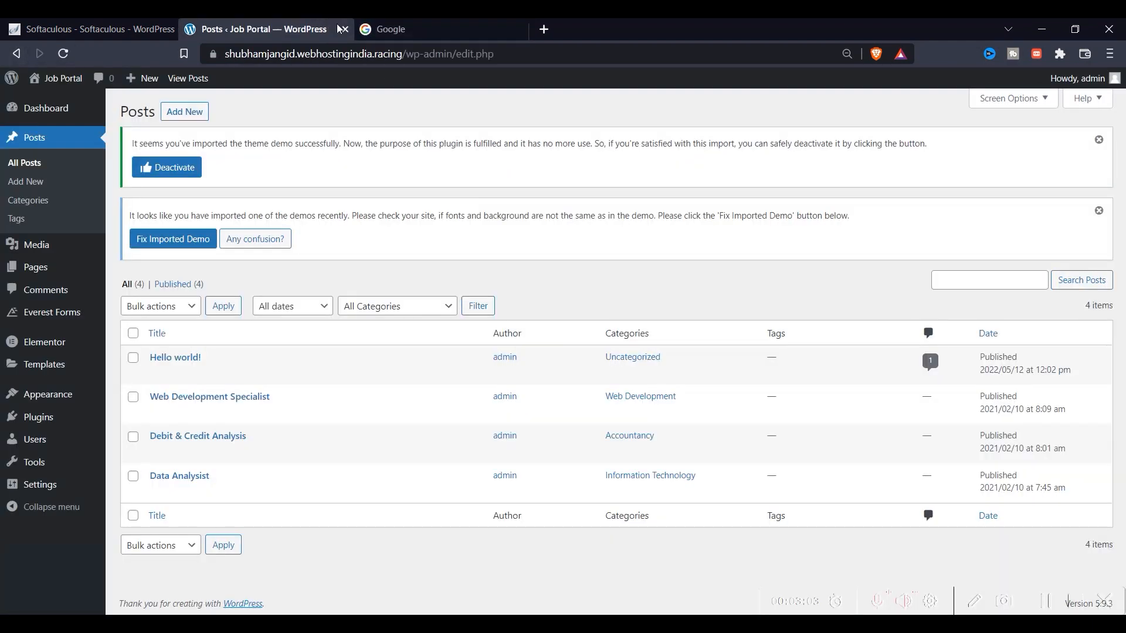
left_click(521, 29)
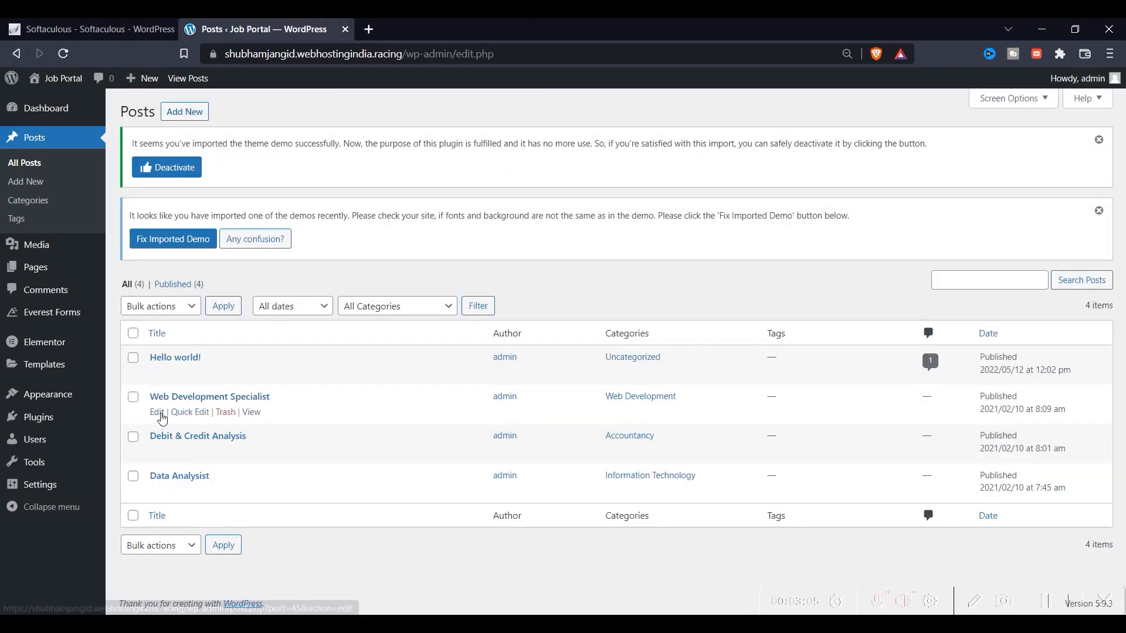
left_click(157, 420)
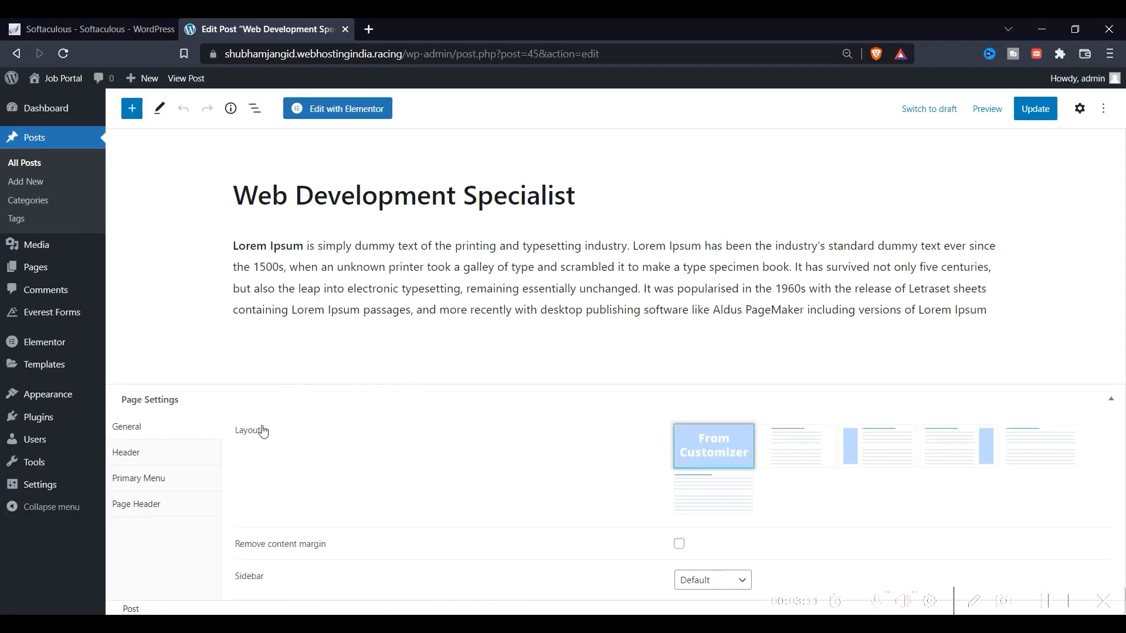
Review the post's Header, Primary Menu and Page Header settings, then return to Softaculous
left_click(149, 462)
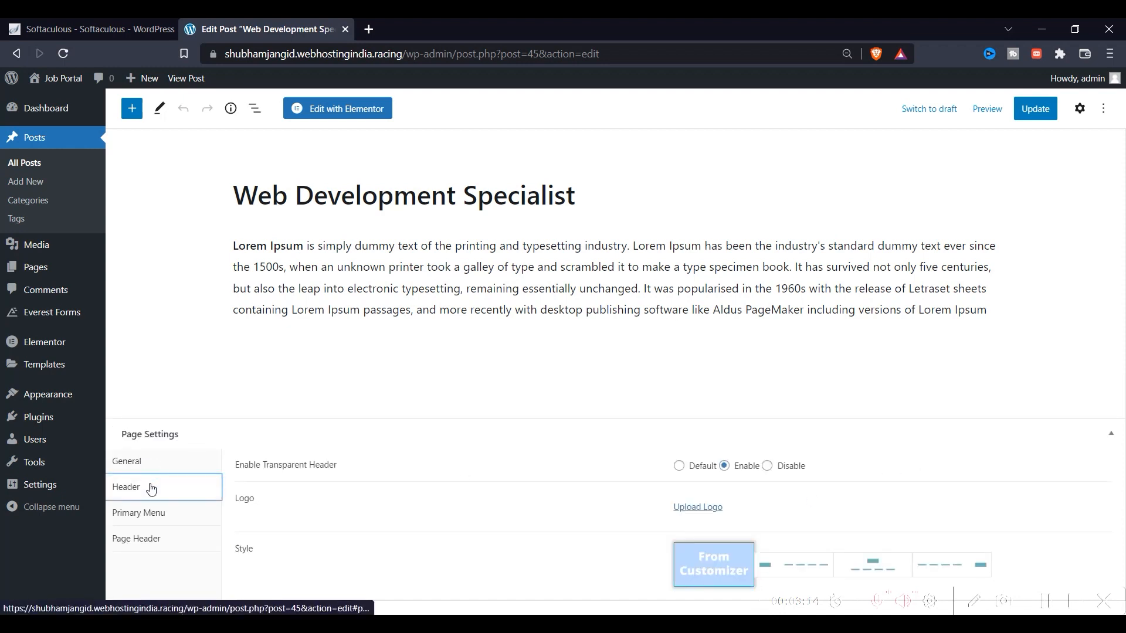
left_click(152, 508)
left_click(149, 522)
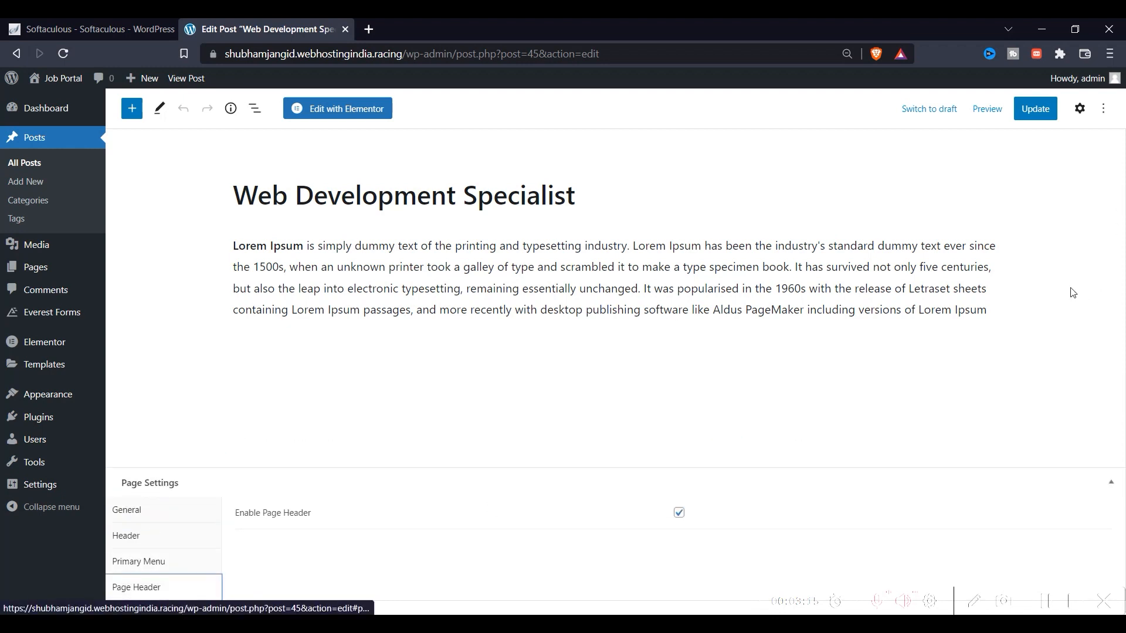
left_click(454, 350)
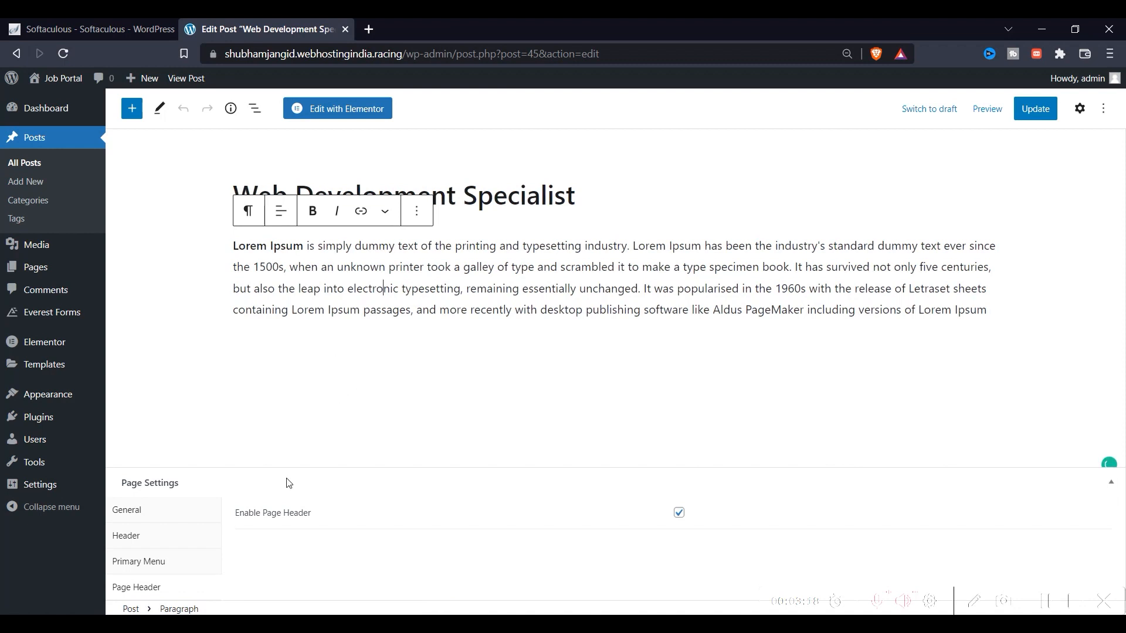
left_click(149, 565)
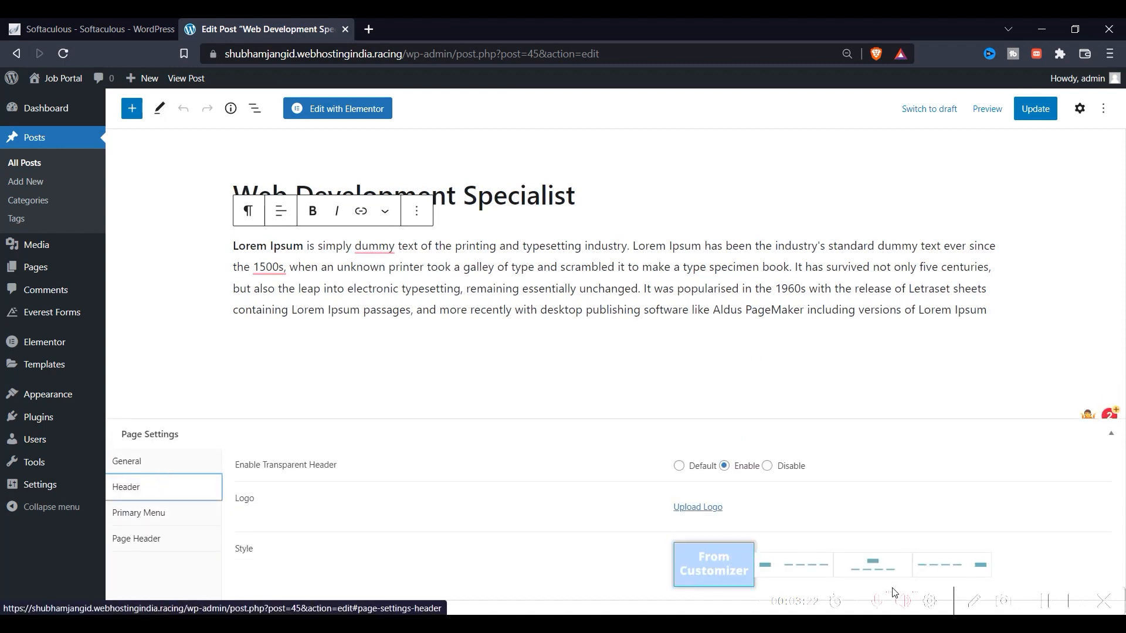
left_click(103, 24)
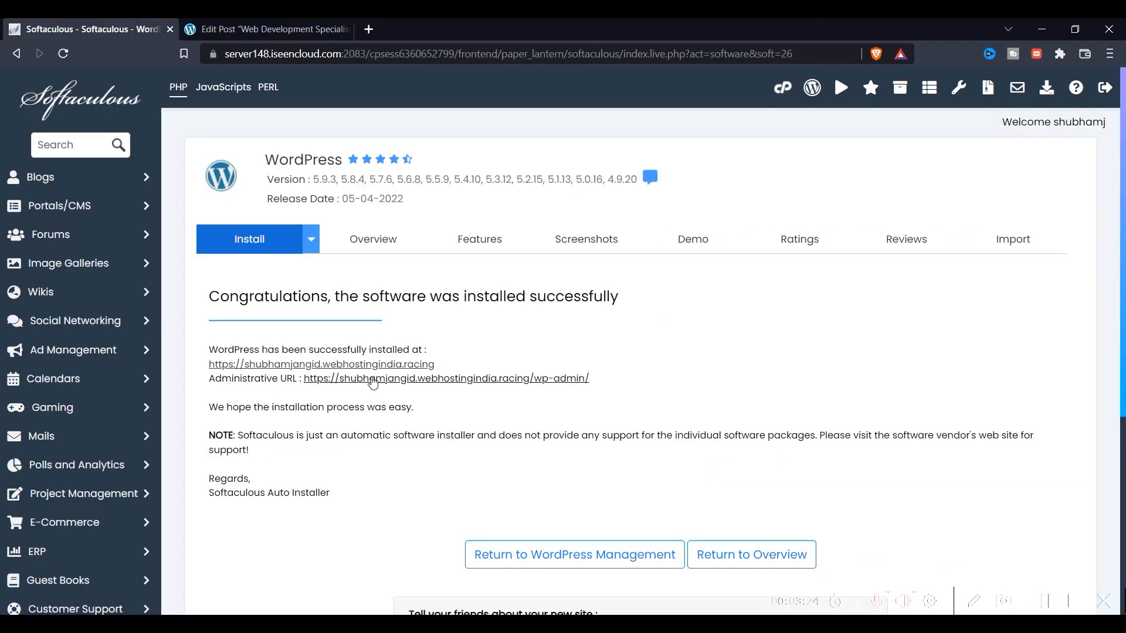
Open the homepage from the Softaculous site link, scroll through its sections and back to the hero
left_click(376, 365)
scroll(409, 322, "down", 12)
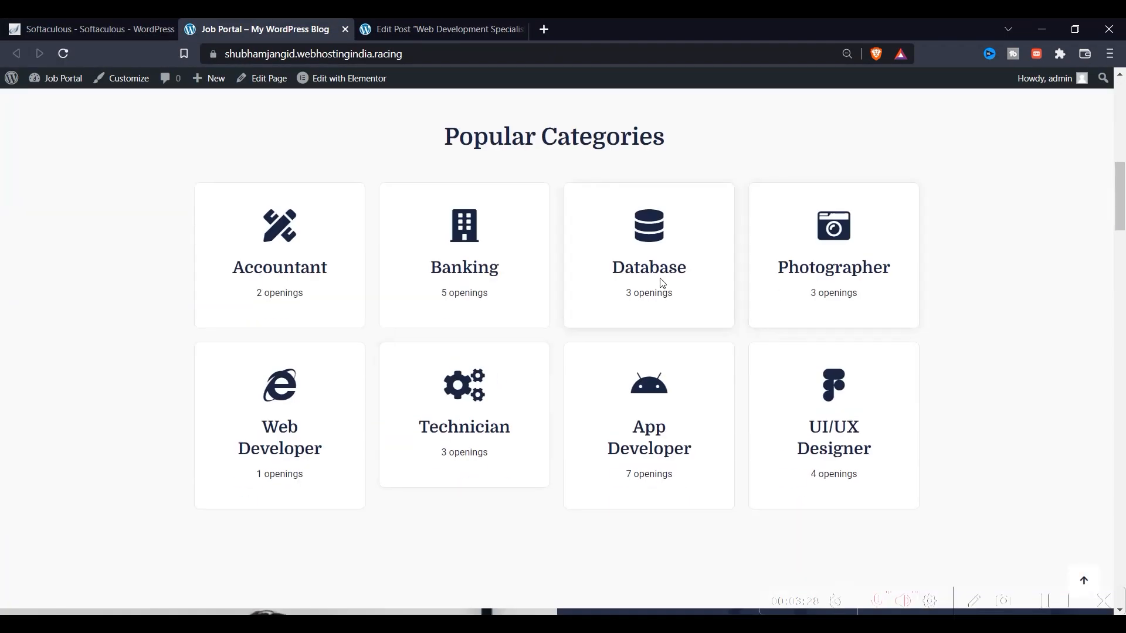
scroll(662, 284, "down", 10)
scroll(518, 431, "down", 13)
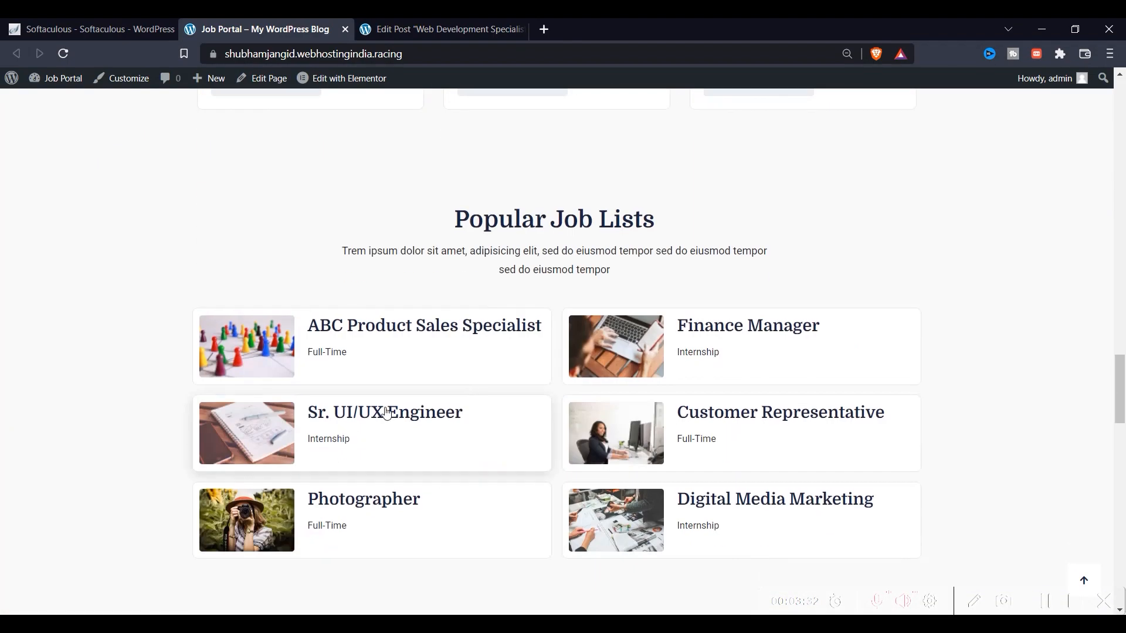
scroll(268, 410, "down", 4)
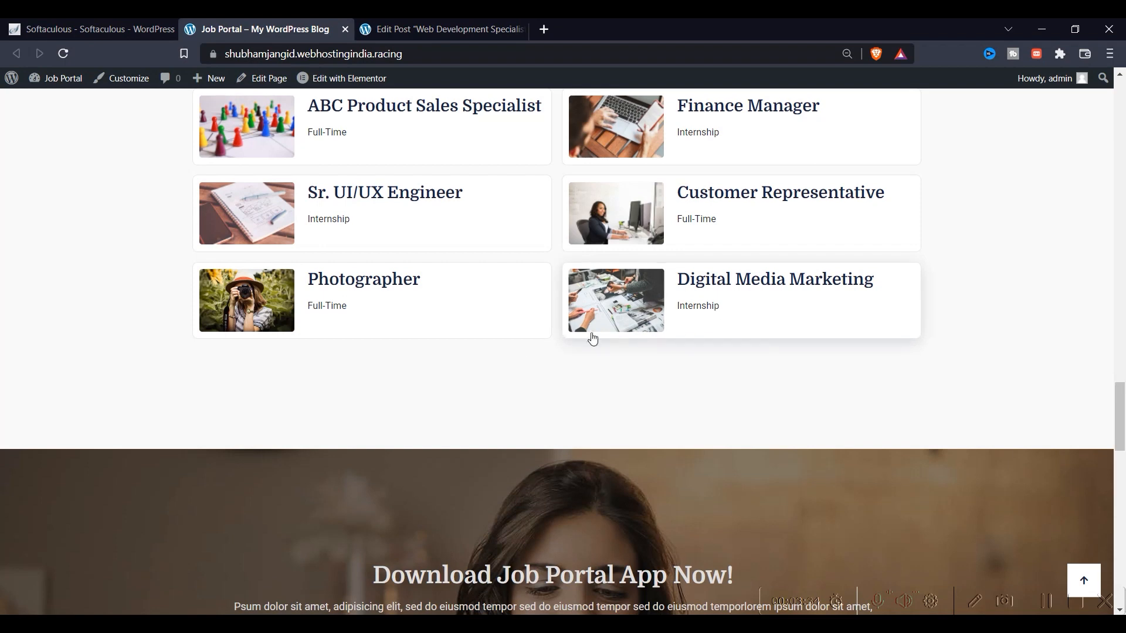
scroll(638, 333, "down", 3)
left_click_drag(427, 365, 594, 378)
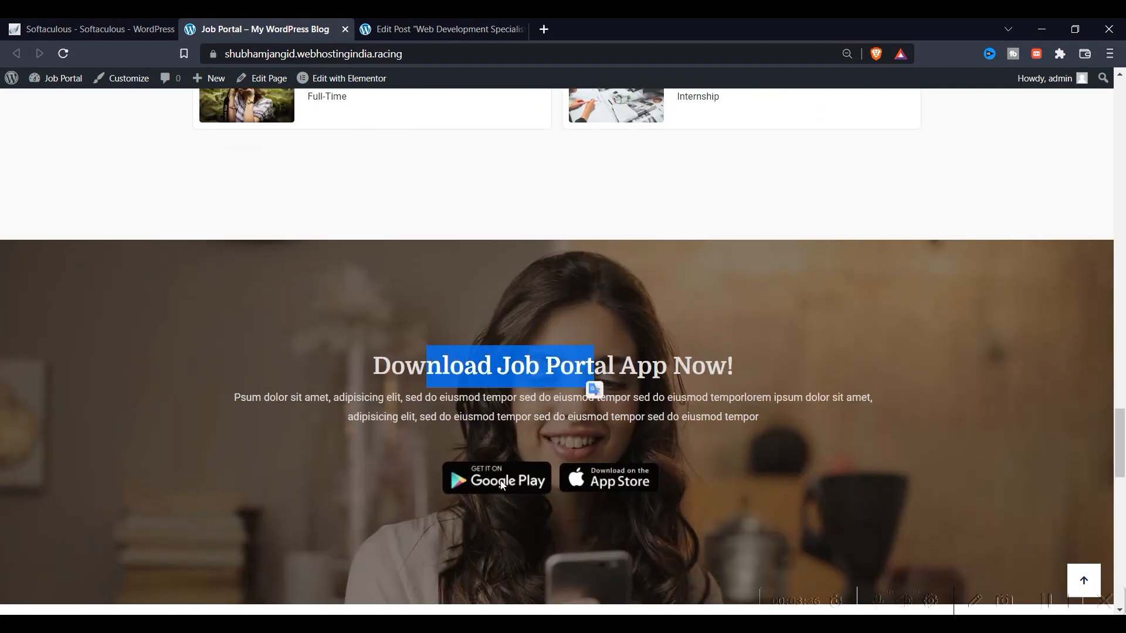
scroll(502, 485, "up", 2)
left_click(382, 475)
scroll(462, 504, "down", 3)
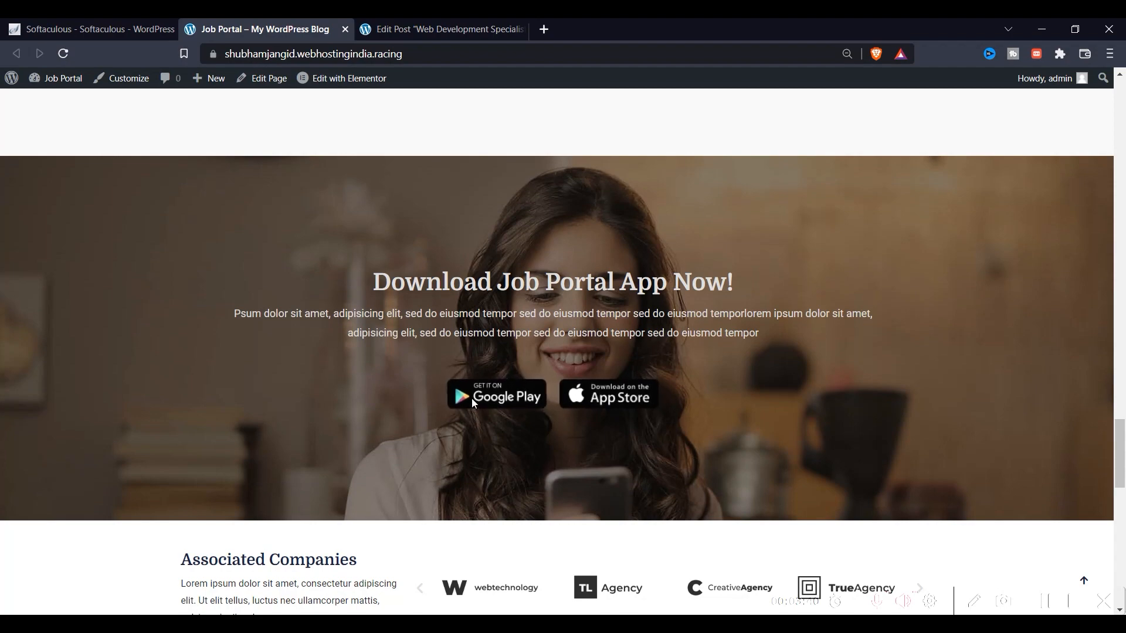
scroll(729, 354, "up", 10)
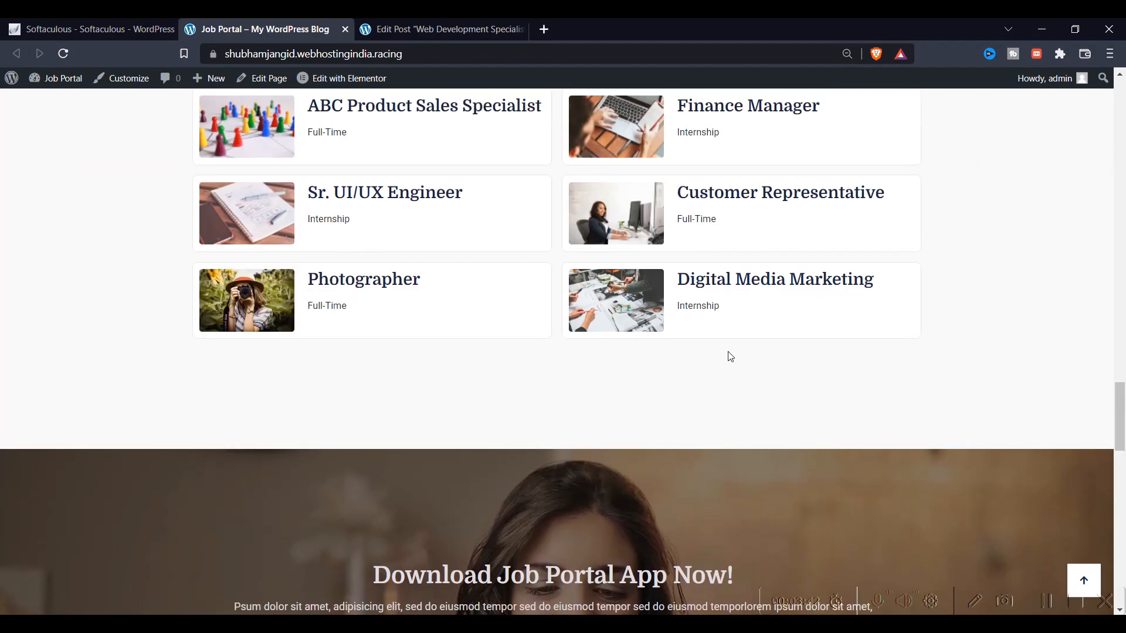
scroll(757, 355, "up", 15)
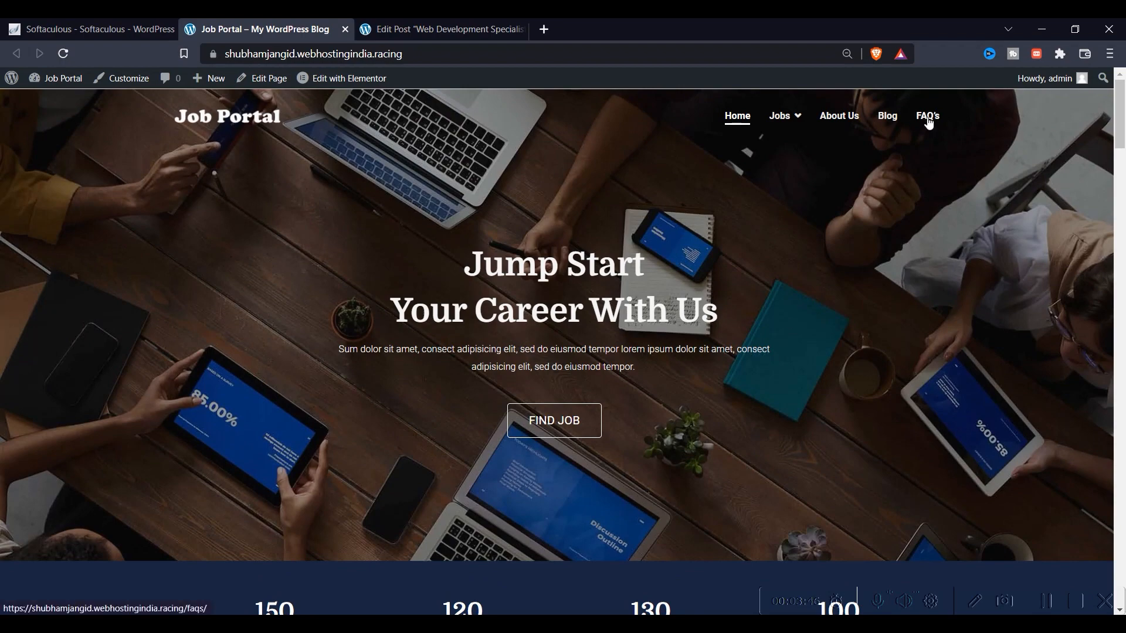
Open the FAQ's page and expand then collapse the Why choose Job Portal? answer
left_click(930, 121)
scroll(390, 295, "down", 3)
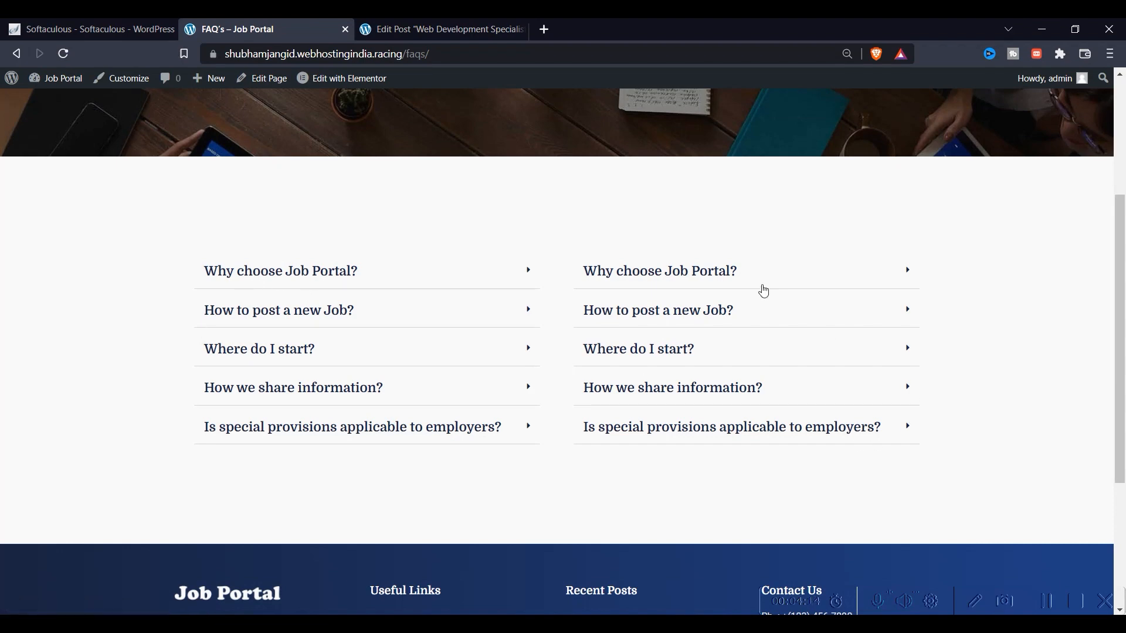
left_click(805, 273)
left_click(805, 273)
Go to the Home page and launch Edit with Elementor from the admin bar
scroll(689, 376, "up", 3)
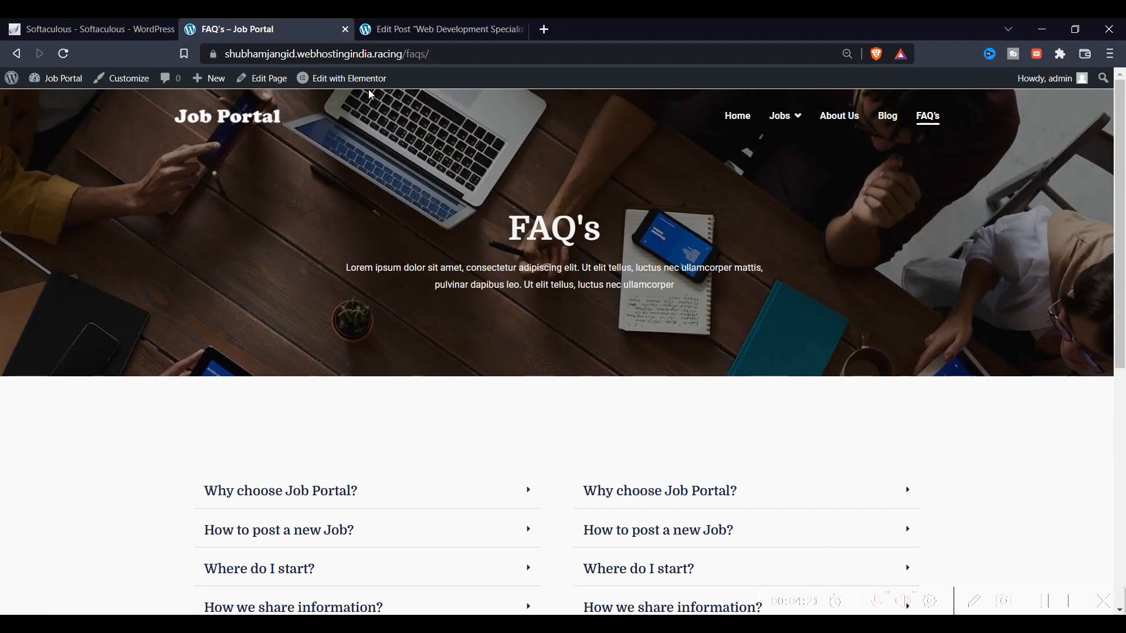
left_click(732, 127)
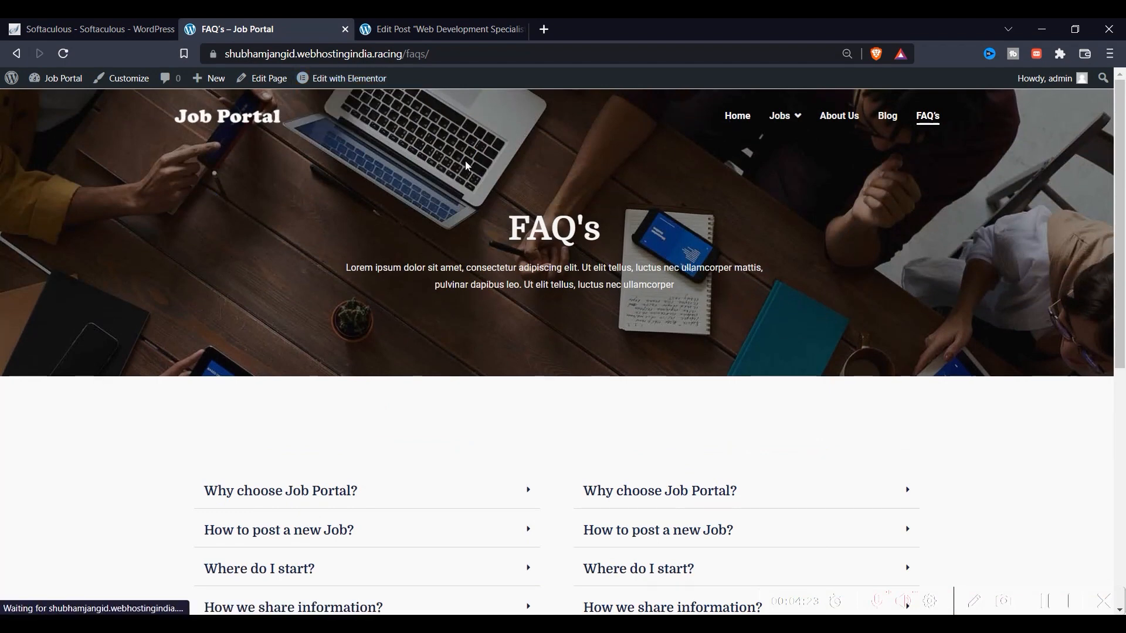
mouse_move(346, 92)
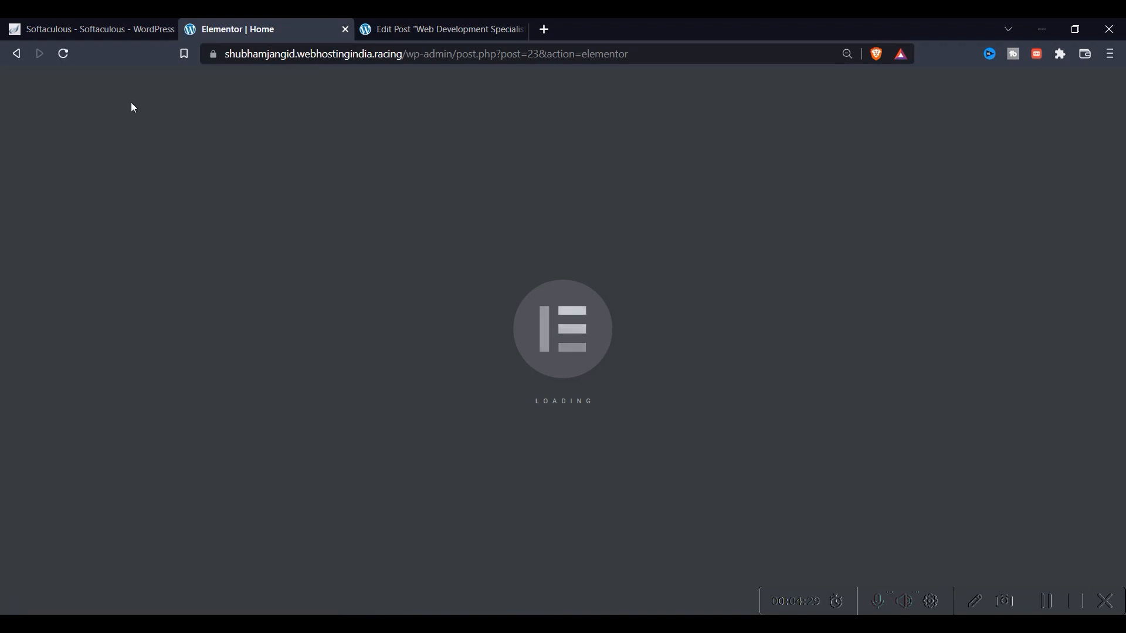
Review the home page's Elementor Site Settings panel, then close it
left_click(14, 56)
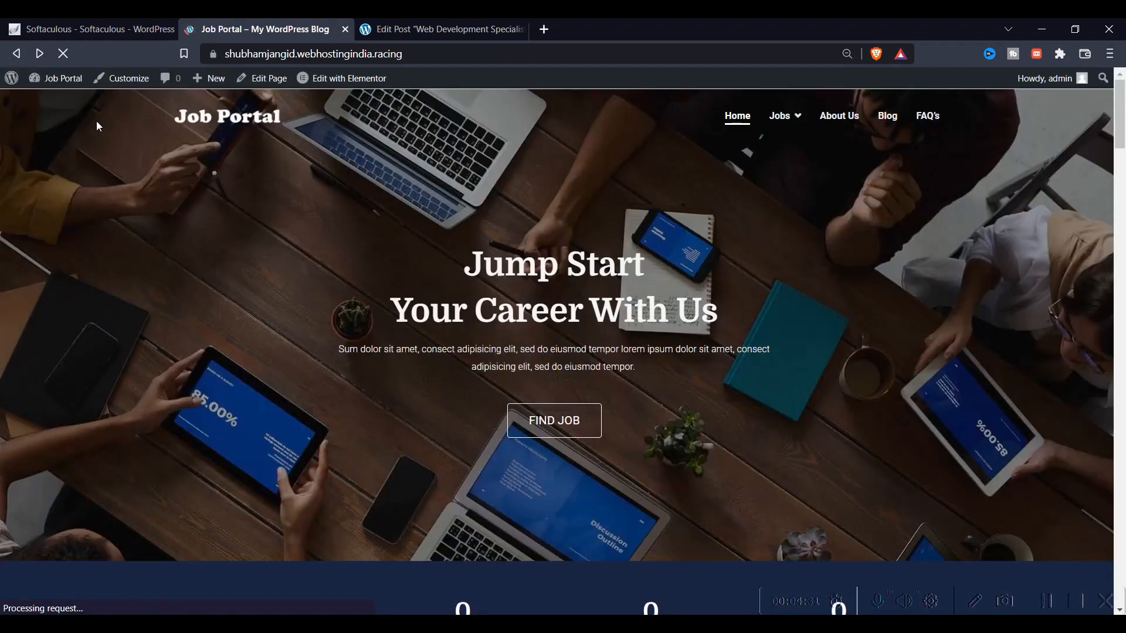
left_click(367, 106)
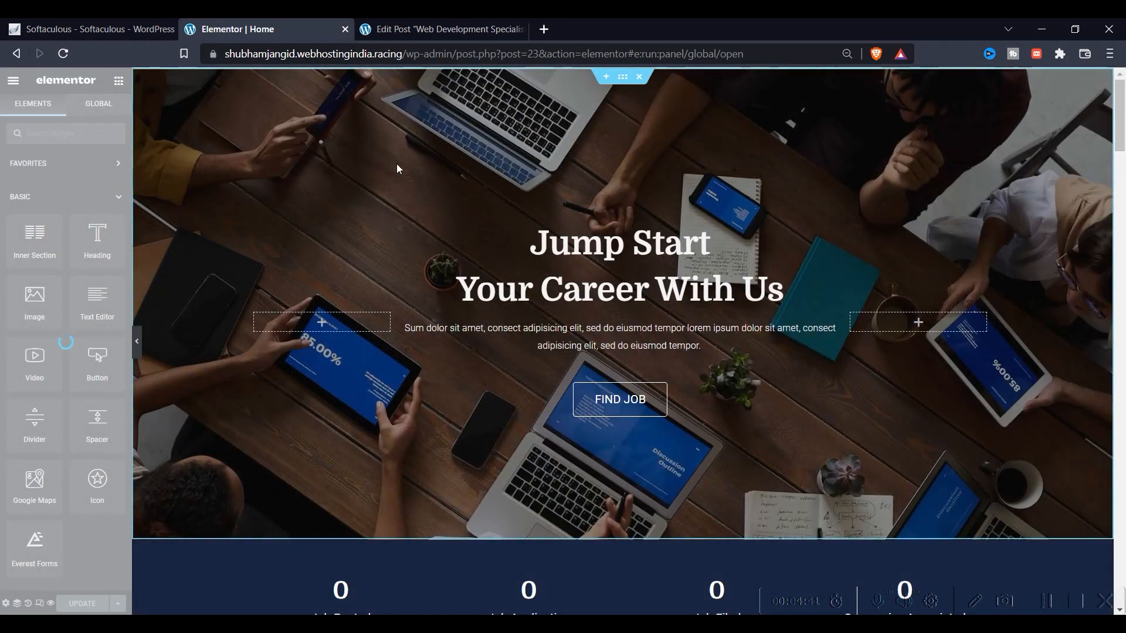
scroll(205, 317, "down", 5)
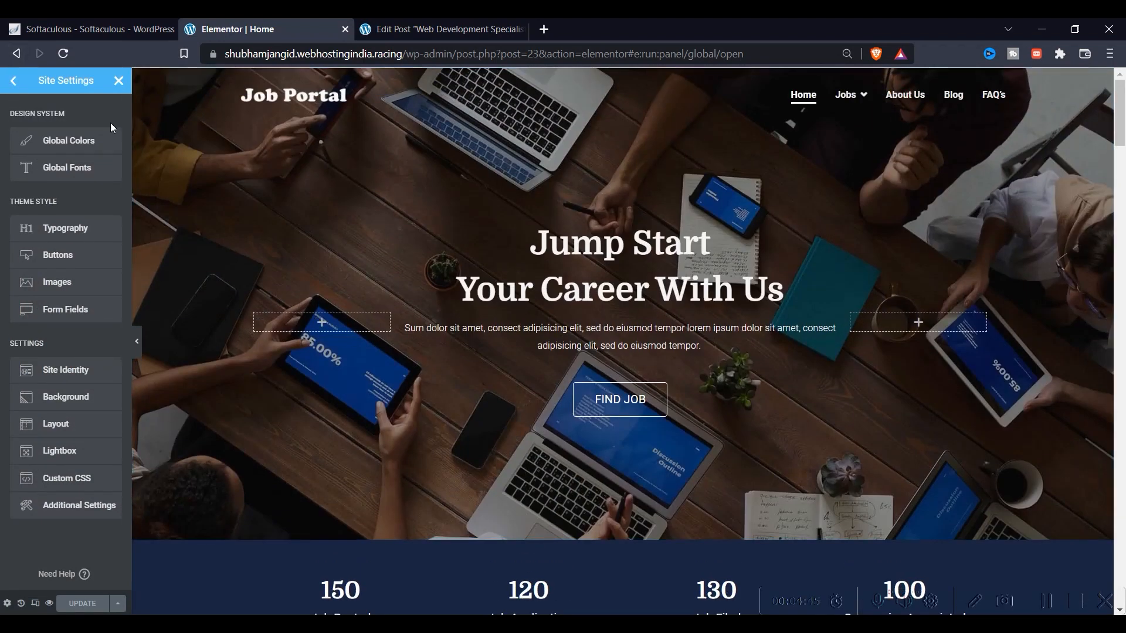
left_click(9, 82)
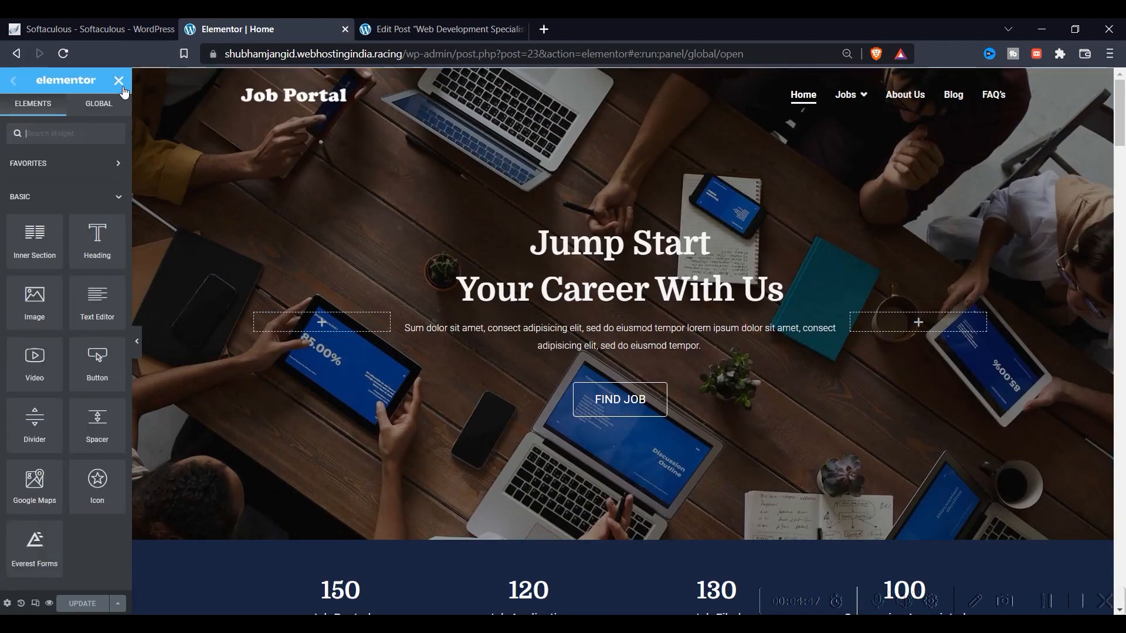
Exit the Elementor editor and load customize.php to open the Job Portal Customizer
left_click(120, 83)
left_click_drag(405, 58, 780, 59)
key("BackSpace")
key("Return")
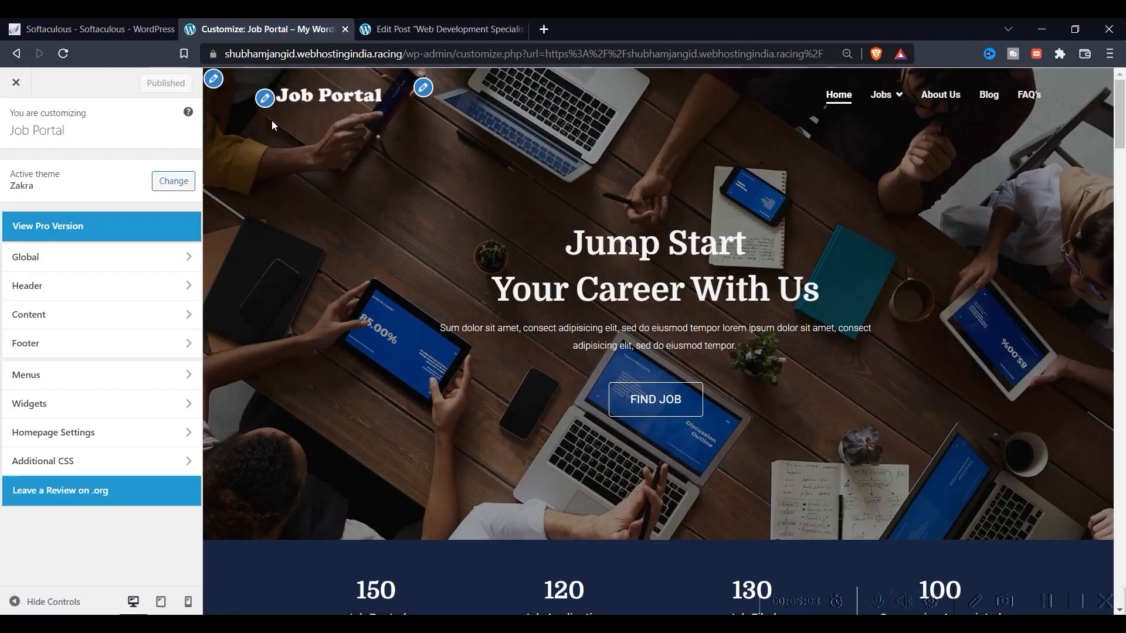
Browse the Header > Site Identity logo choices, including Job Portal-black, leaving the logo unchanged
left_click(88, 285)
left_click(101, 165)
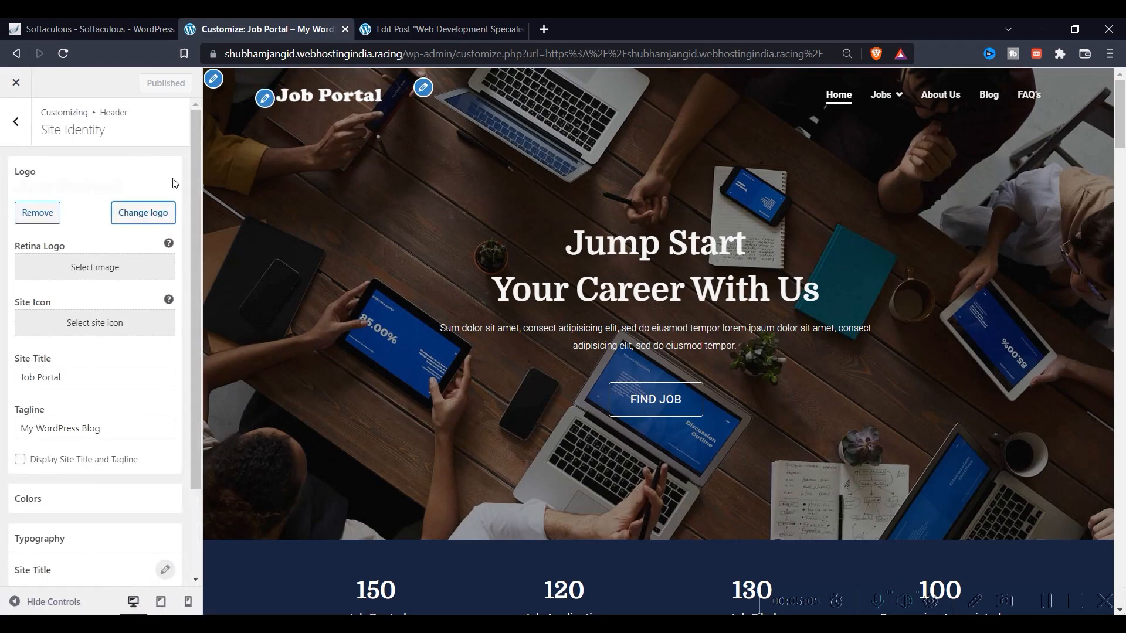
left_click(133, 217)
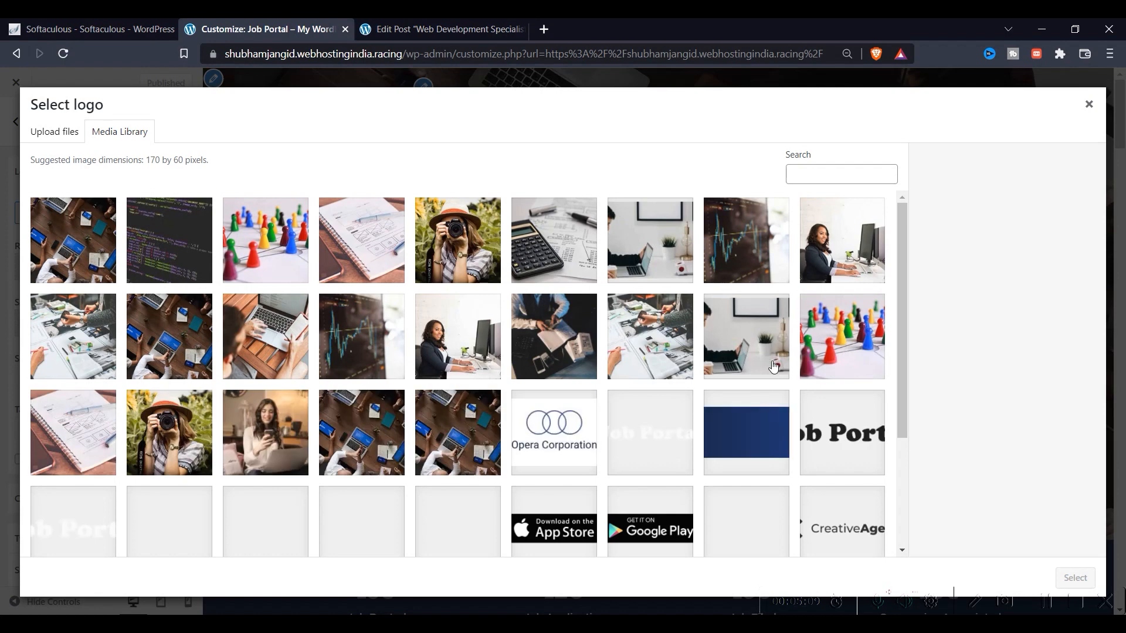
scroll(599, 359, "down", 3)
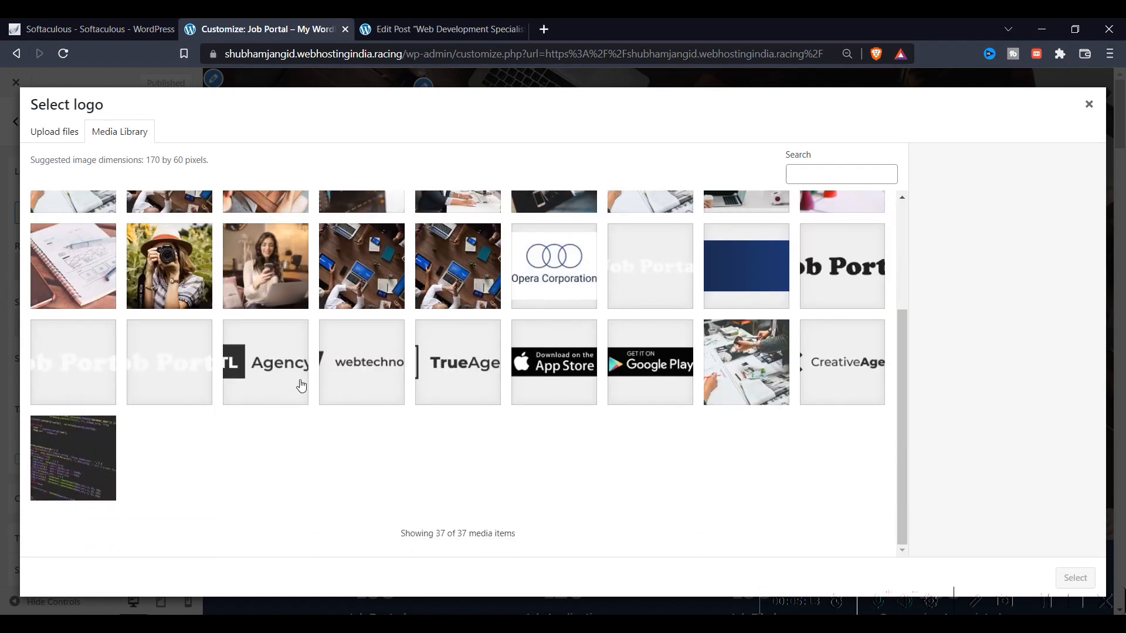
left_click(803, 302)
scroll(458, 360, "up", 1)
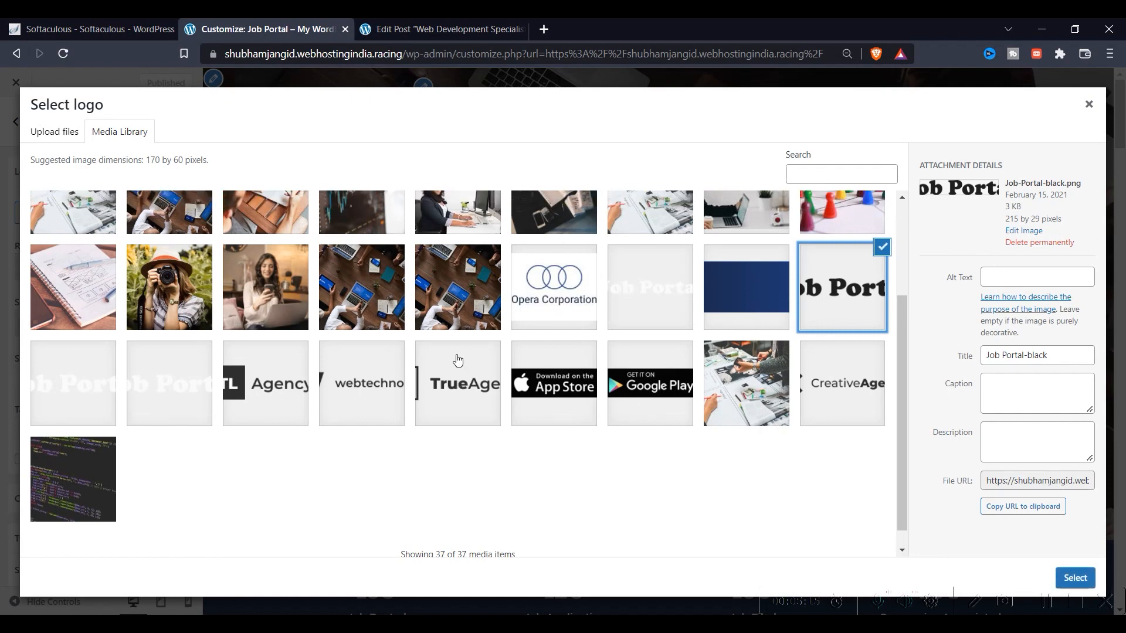
scroll(458, 360, "up", 3)
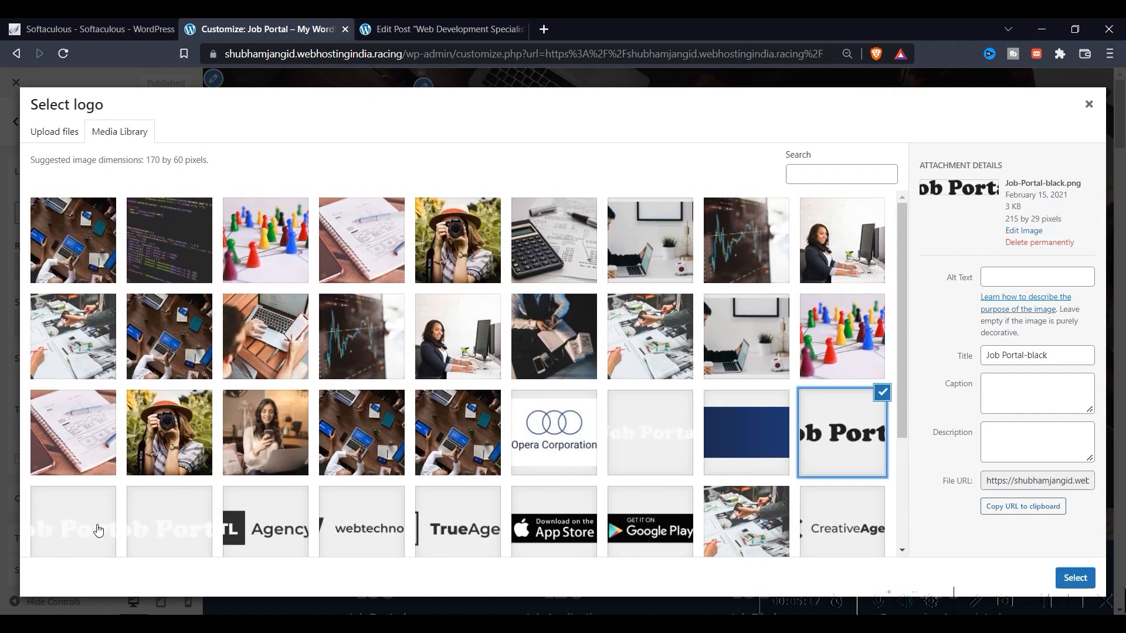
scroll(102, 509, "down", 3)
left_click(59, 134)
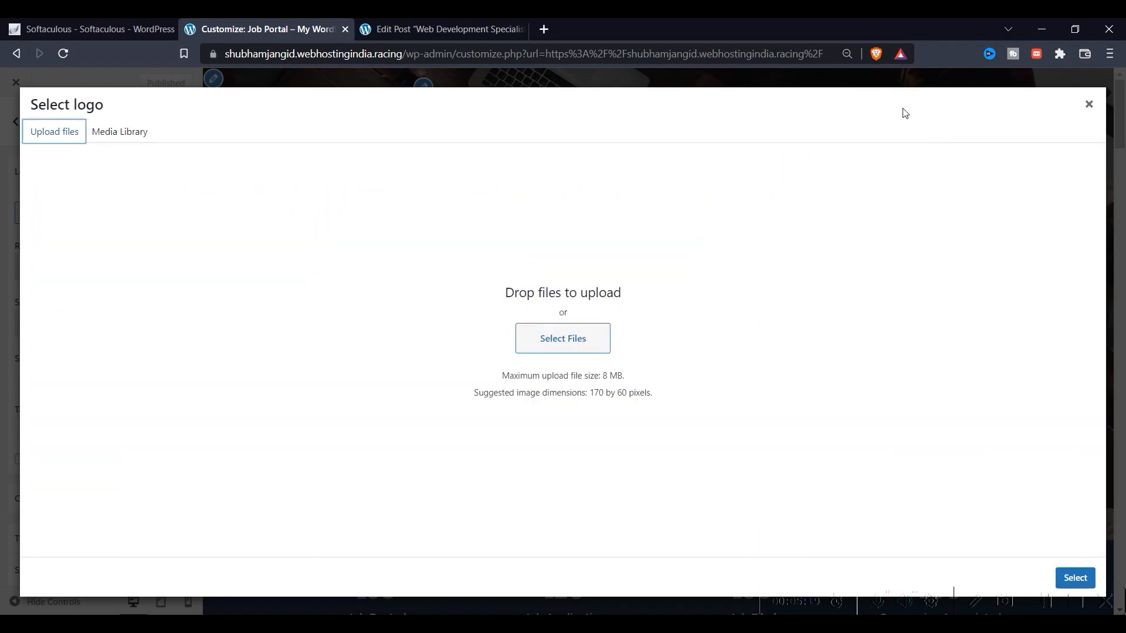
left_click(1089, 105)
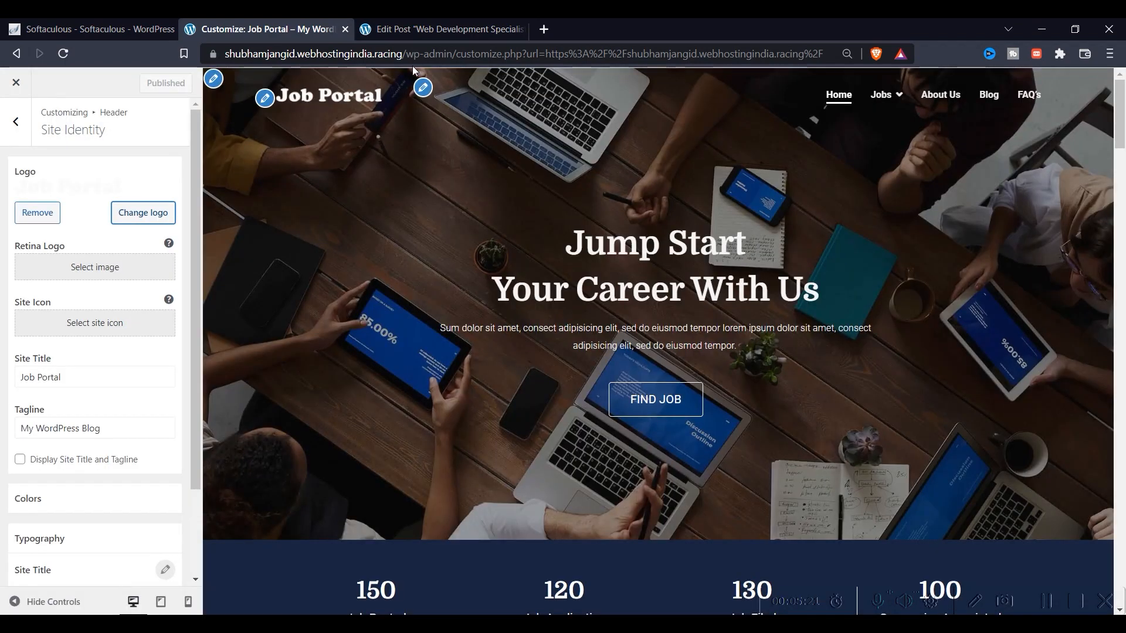
Trim the address to the site root to load the Job Portal homepage
left_click_drag(407, 54, 1094, 134)
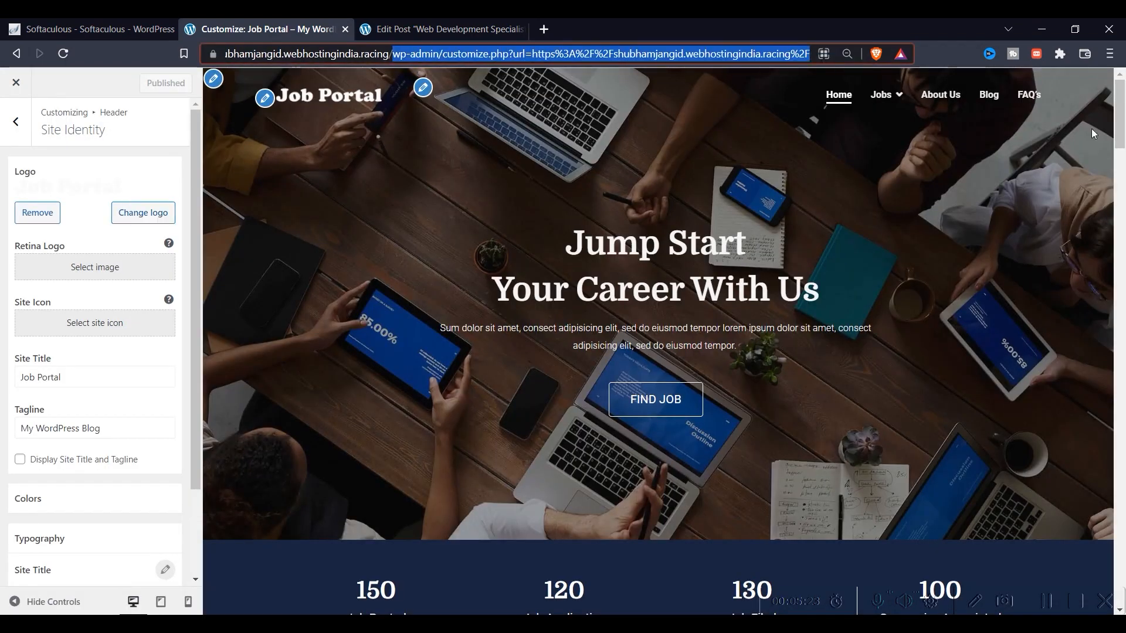
key("BackSpace")
key("Return")
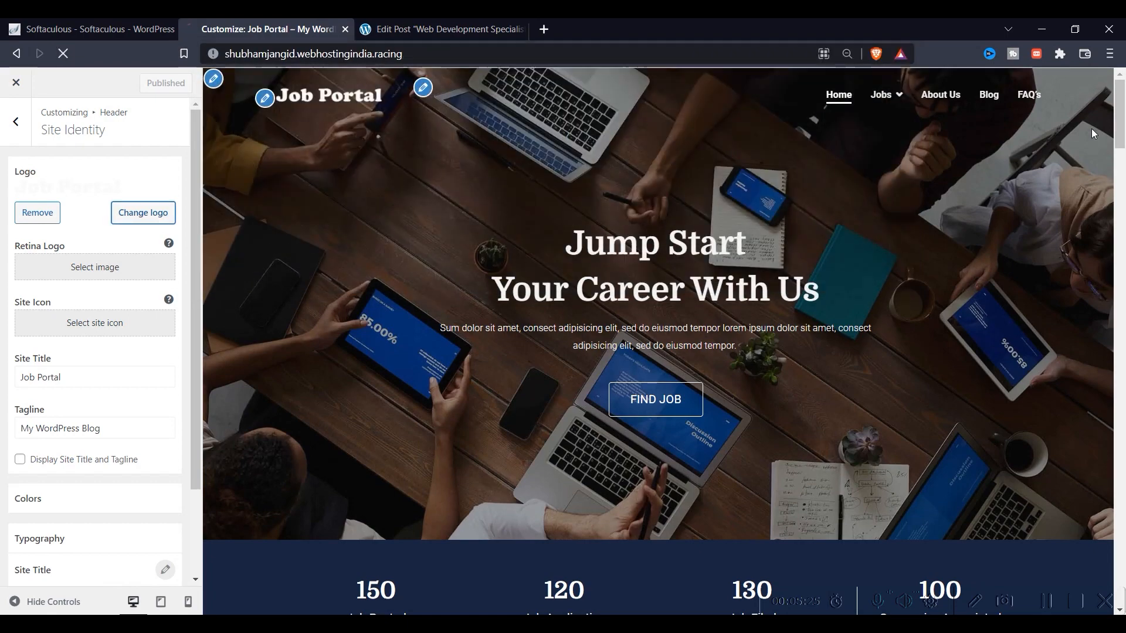